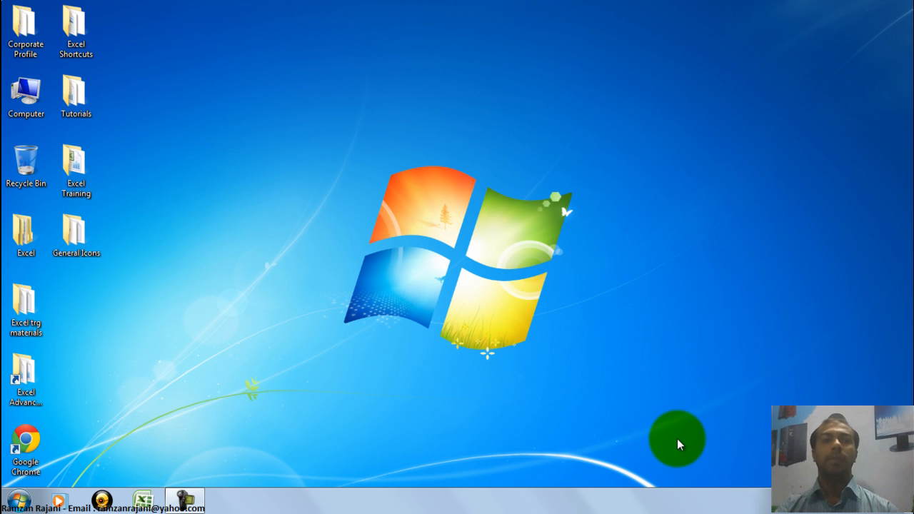
Open the Validation workbook from the Excel Training folder on the desktop.
{"action": "left_click", "coordinate": [75, 167]}
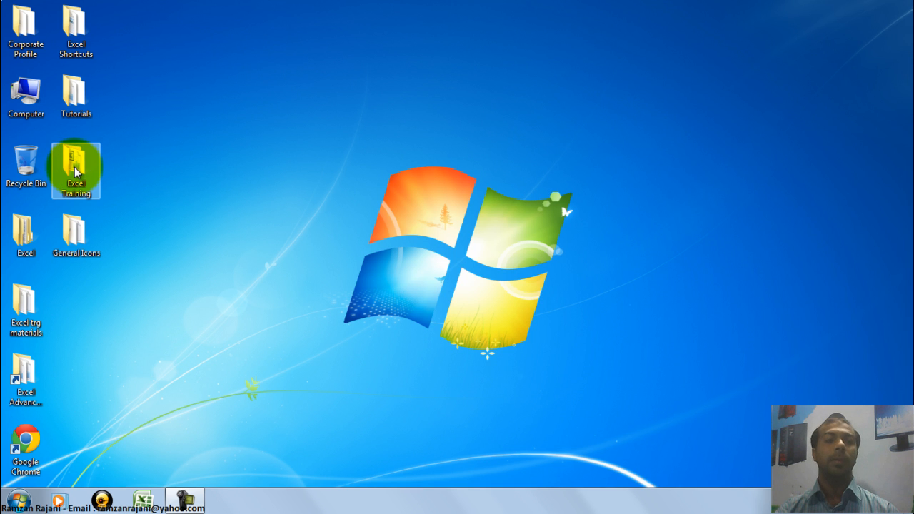
{"action": "double_click", "coordinate": [74, 167]}
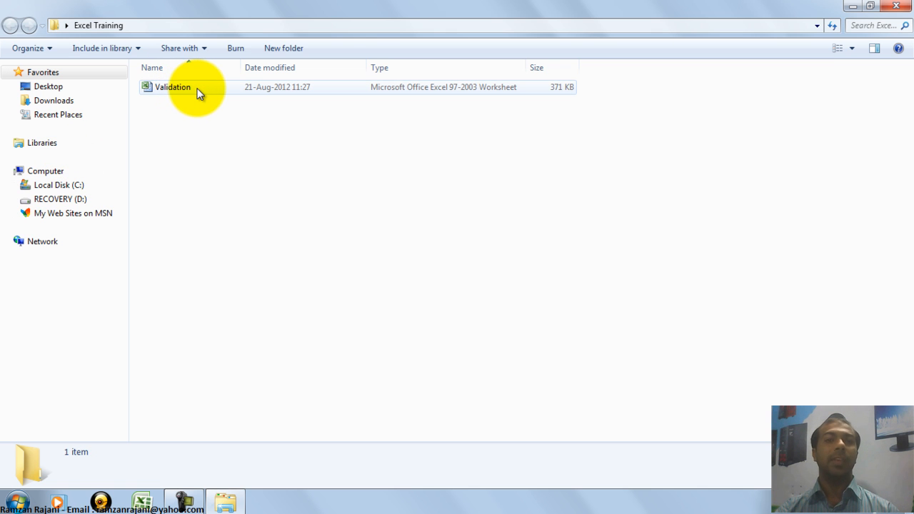
{"action": "double_click", "coordinate": [197, 89]}
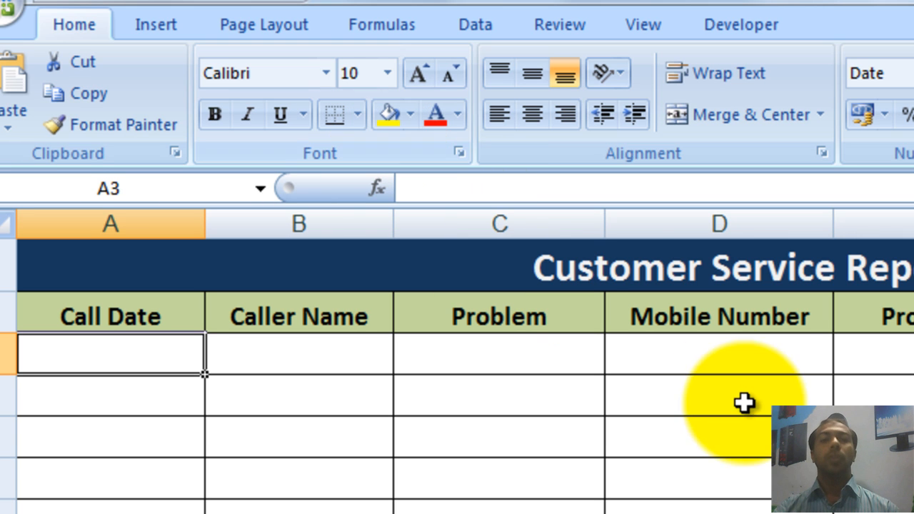
Select the Mobile Number cells D3 through D17 on the ServiceReport sheet.
{"action": "left_click", "coordinate": [747, 338]}
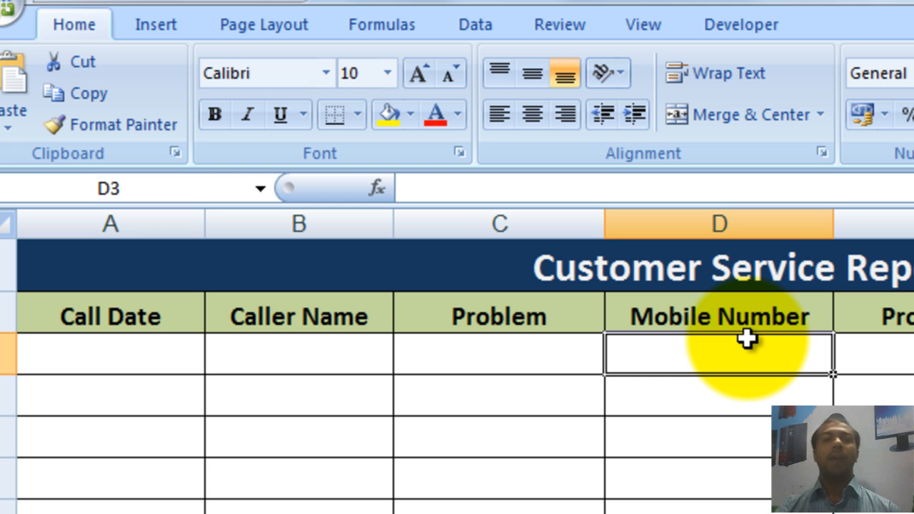
{"action": "left_click", "coordinate": [753, 272]}
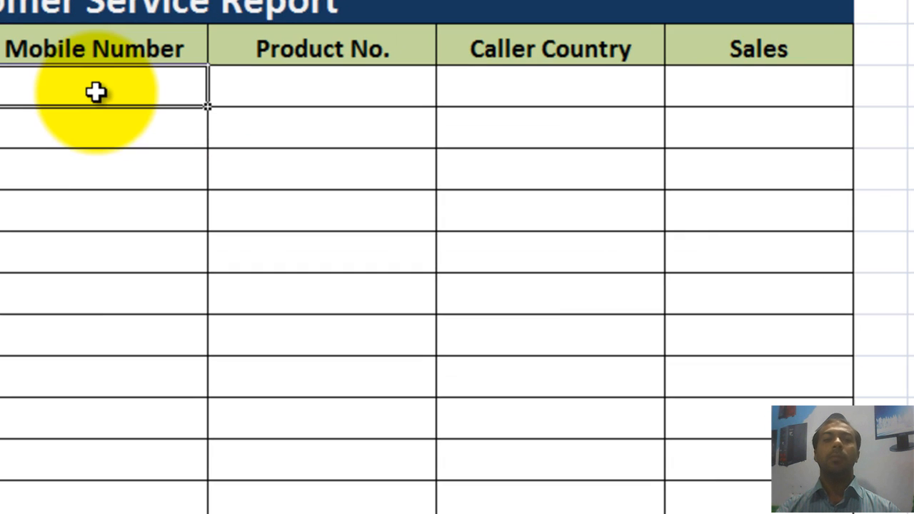
{"action": "left_click_drag", "start_coordinate": [722, 358], "coordinate": [722, 417]}
{"action": "left_click", "coordinate": [91, 346]}
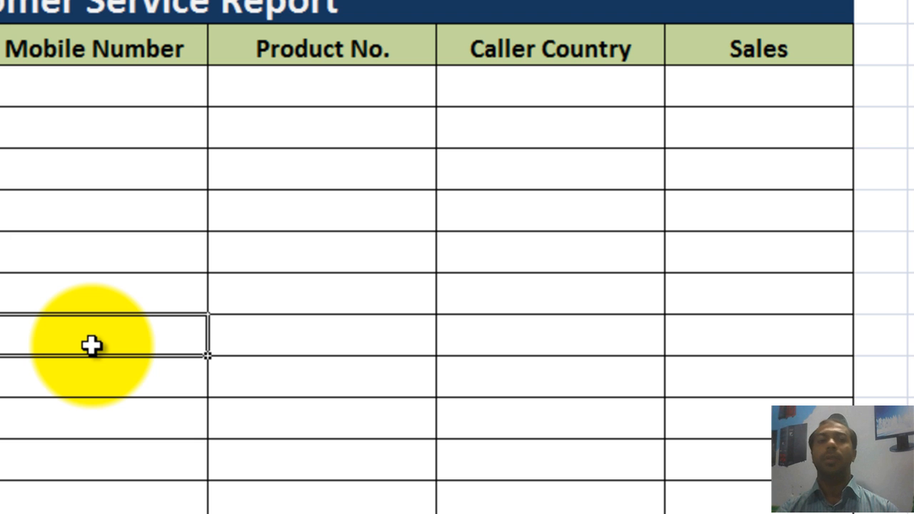
{"action": "left_click", "coordinate": [127, 97]}
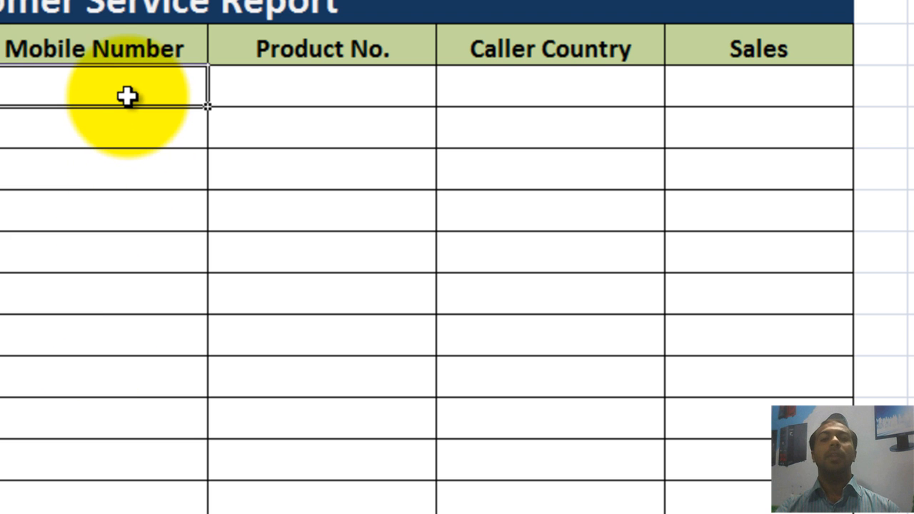
{"action": "left_click_drag", "start_coordinate": [128, 96], "coordinate": [98, 513]}
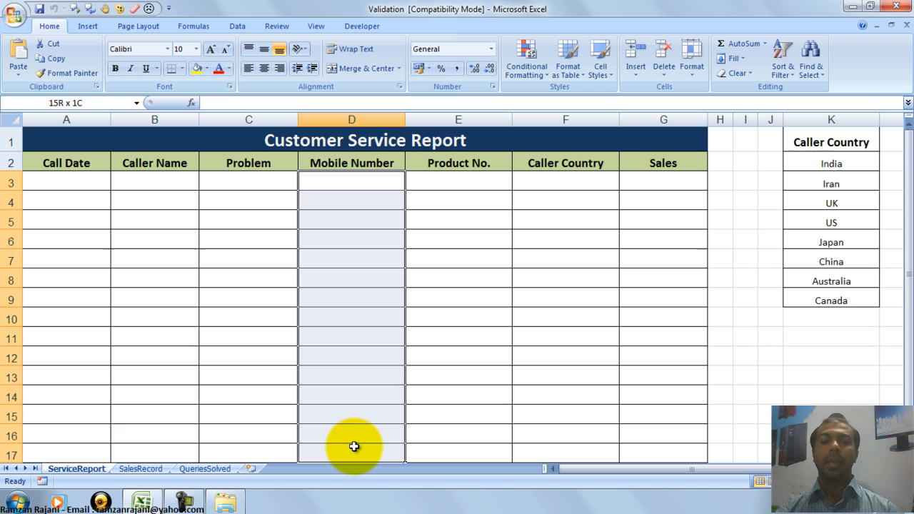
{"action": "left_click_drag", "start_coordinate": [354, 447], "coordinate": [354, 446]}
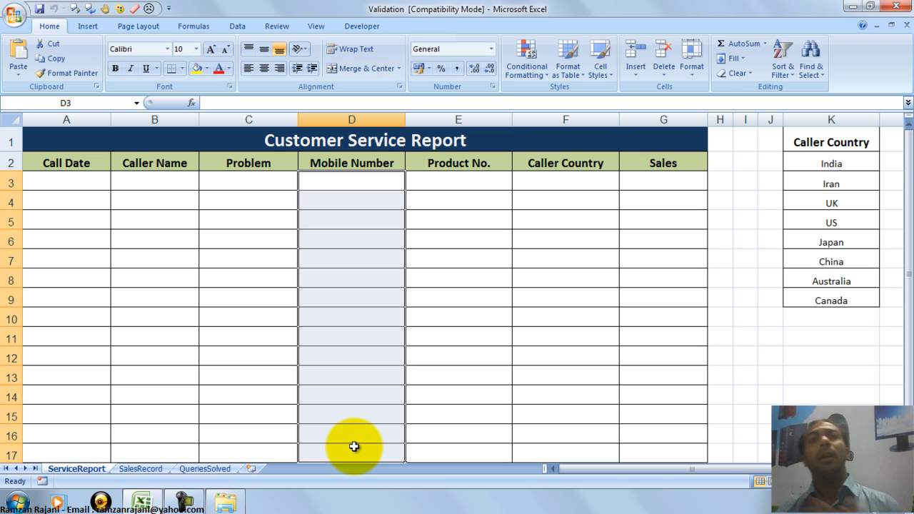
{"action": "left_click_drag", "start_coordinate": [582, 186], "coordinate": [579, 448]}
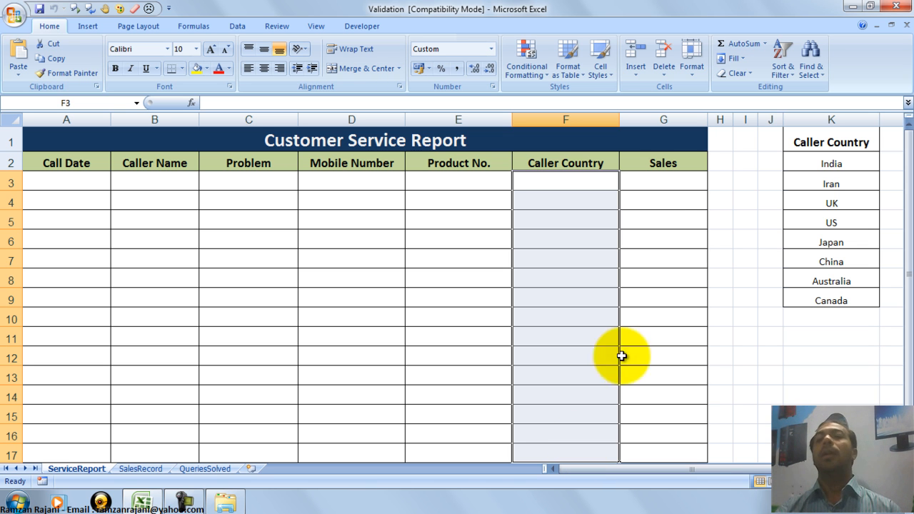
{"action": "left_click_drag", "start_coordinate": [659, 184], "coordinate": [659, 444]}
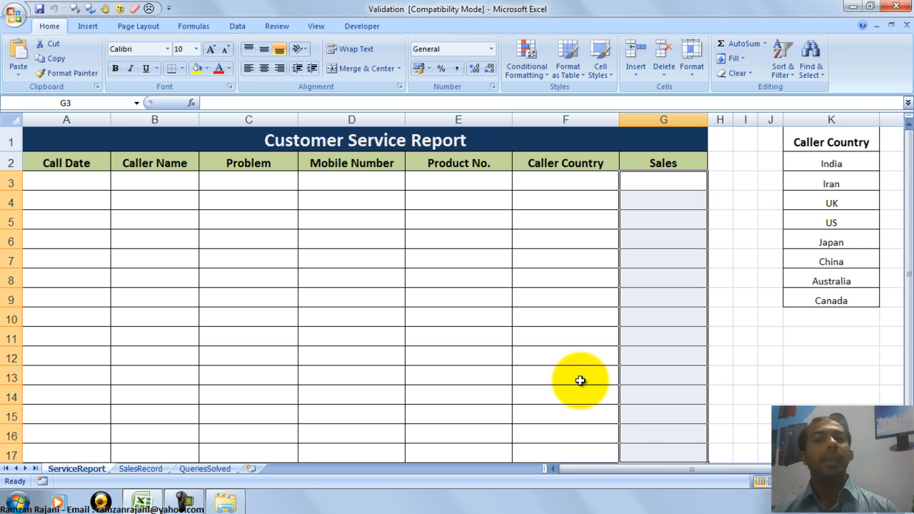
{"action": "left_click", "coordinate": [372, 179]}
{"action": "left_click_drag", "start_coordinate": [372, 179], "coordinate": [358, 445]}
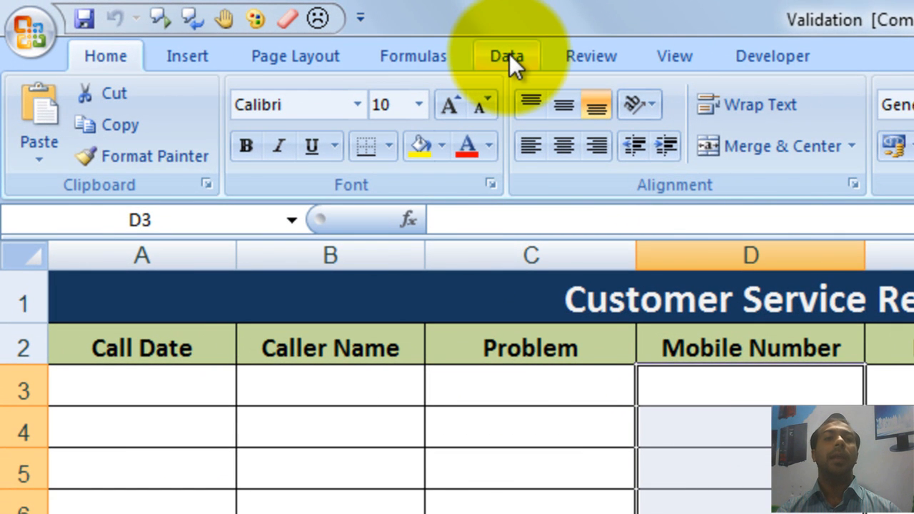
Open the Data Validation dialog for the selected Mobile Number cells from the Data ribbon.
{"action": "left_click", "coordinate": [509, 56]}
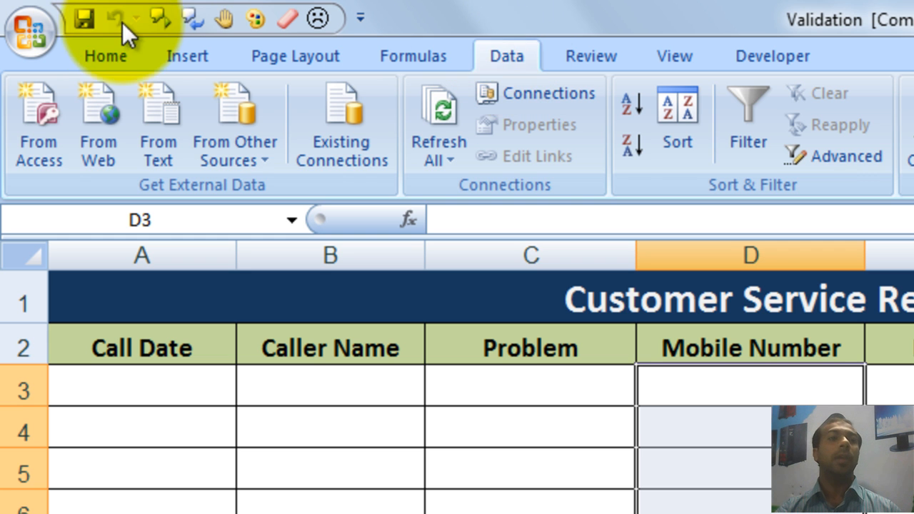
{"action": "left_click", "coordinate": [115, 48]}
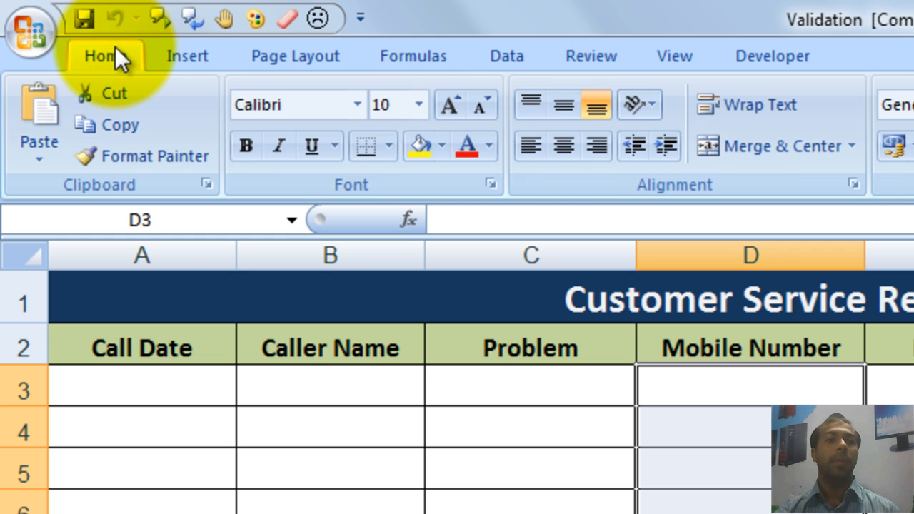
{"action": "left_click", "coordinate": [171, 57]}
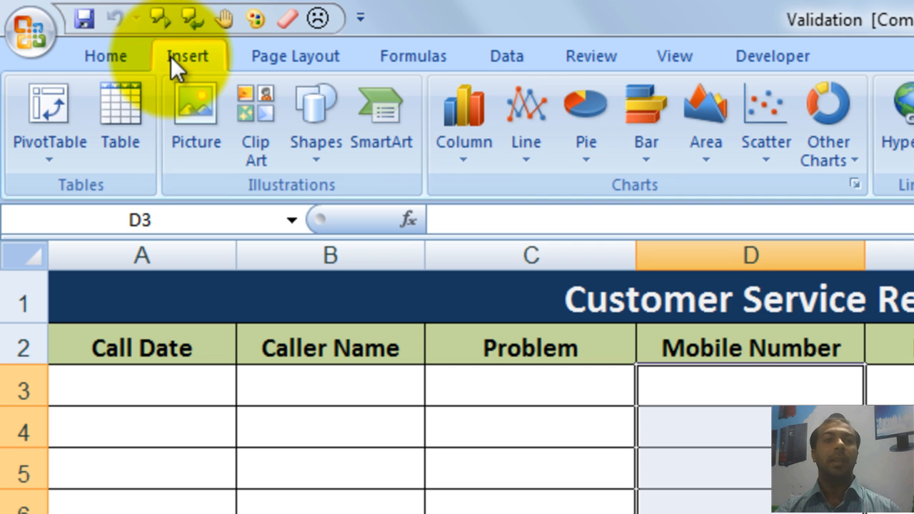
{"action": "left_click", "coordinate": [513, 49]}
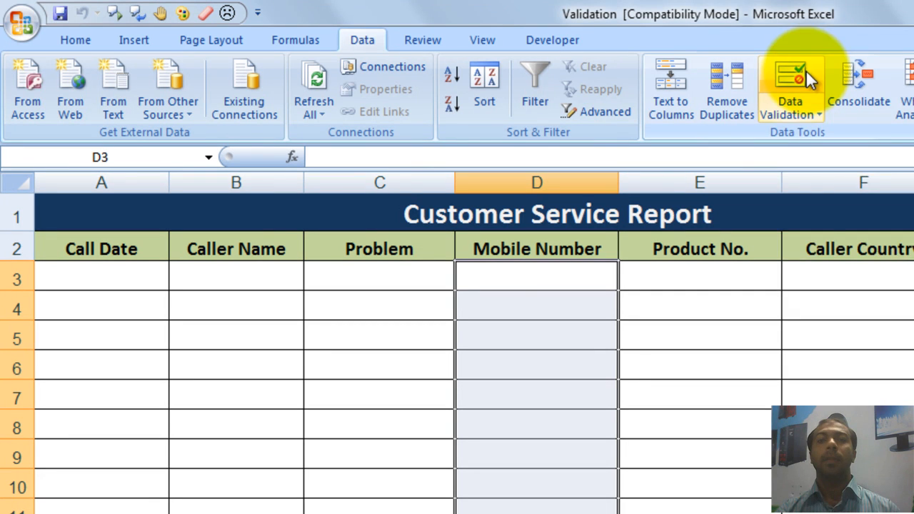
{"action": "left_click", "coordinate": [807, 101]}
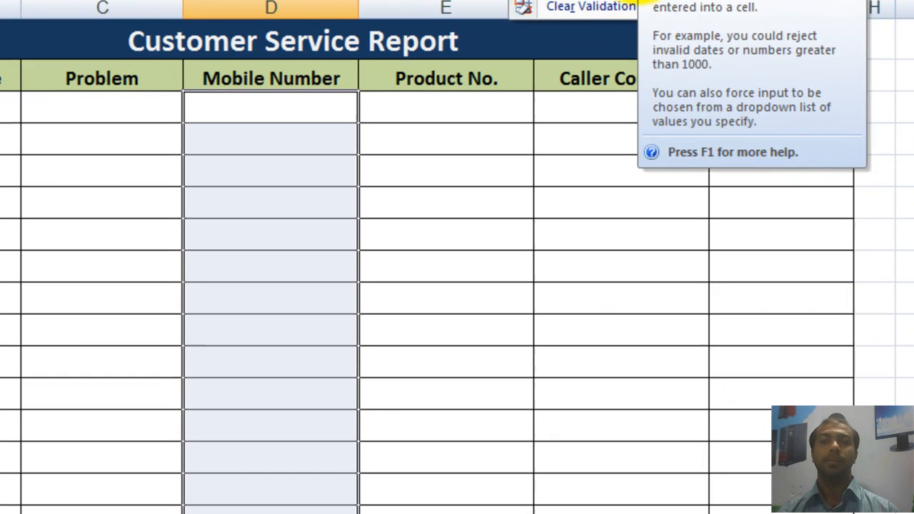
{"action": "left_click", "coordinate": [878, 138]}
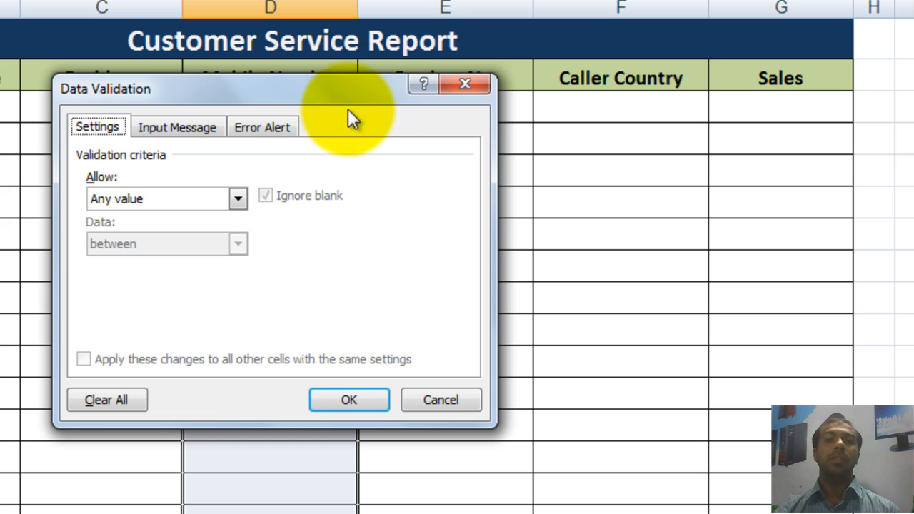
Set the validation criteria to Text length equal to 10.
{"action": "left_click_drag", "start_coordinate": [331, 90], "coordinate": [654, 103]}
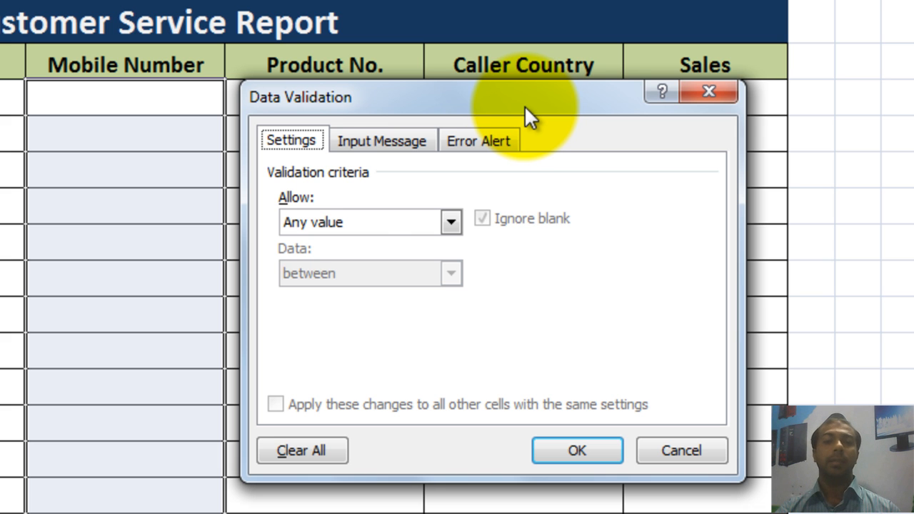
{"action": "left_click", "coordinate": [350, 227]}
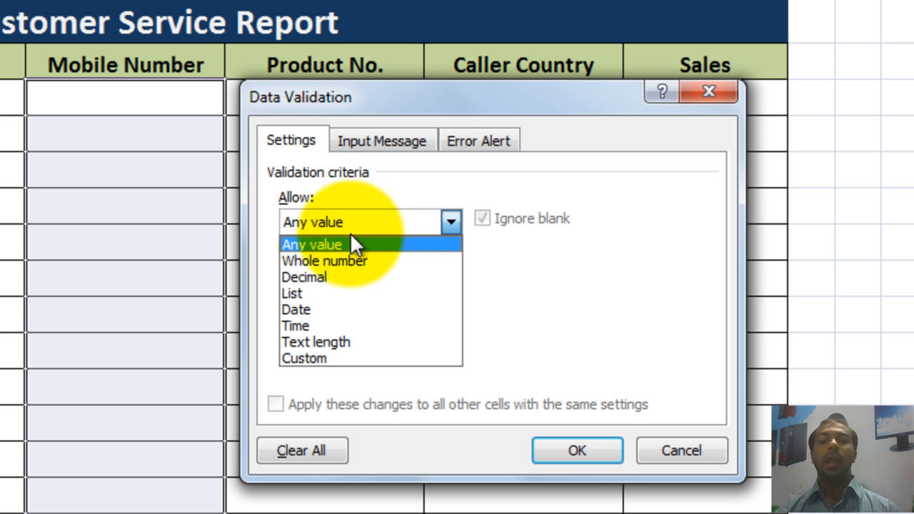
{"action": "left_click", "coordinate": [373, 341]}
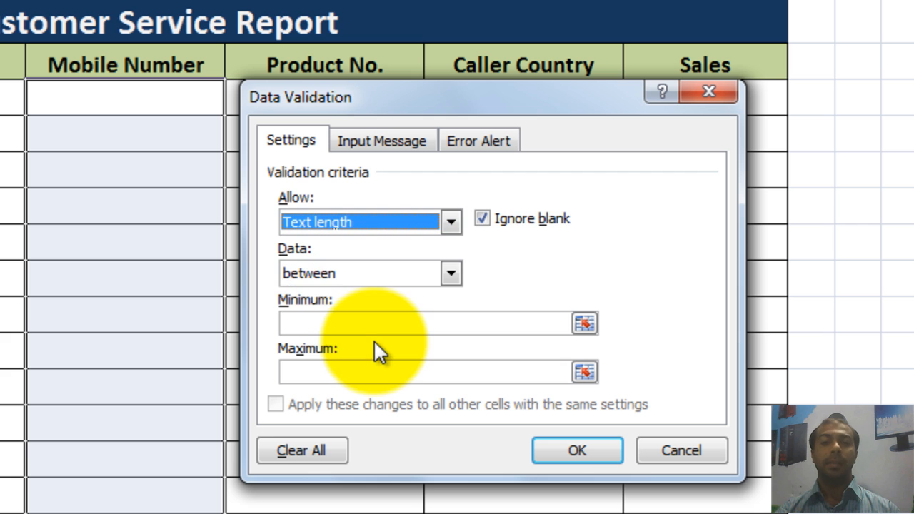
{"action": "left_click", "coordinate": [344, 276]}
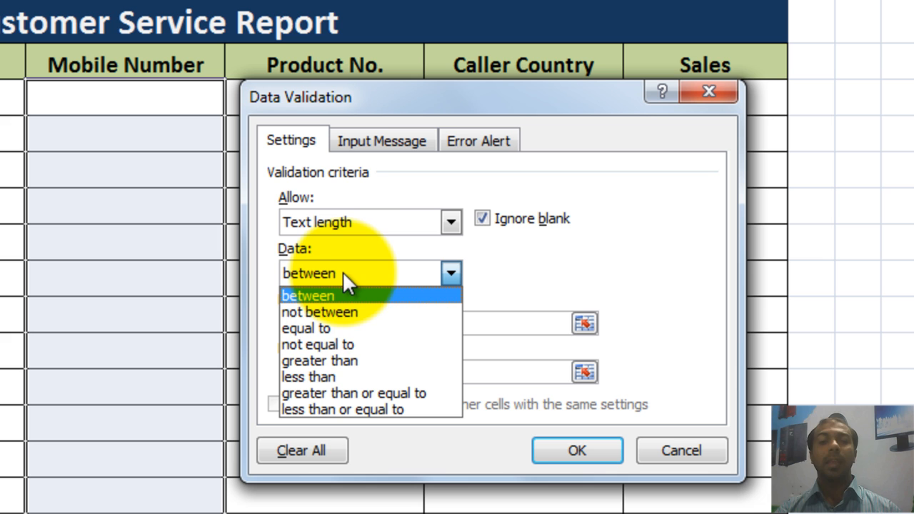
{"action": "left_click", "coordinate": [336, 328]}
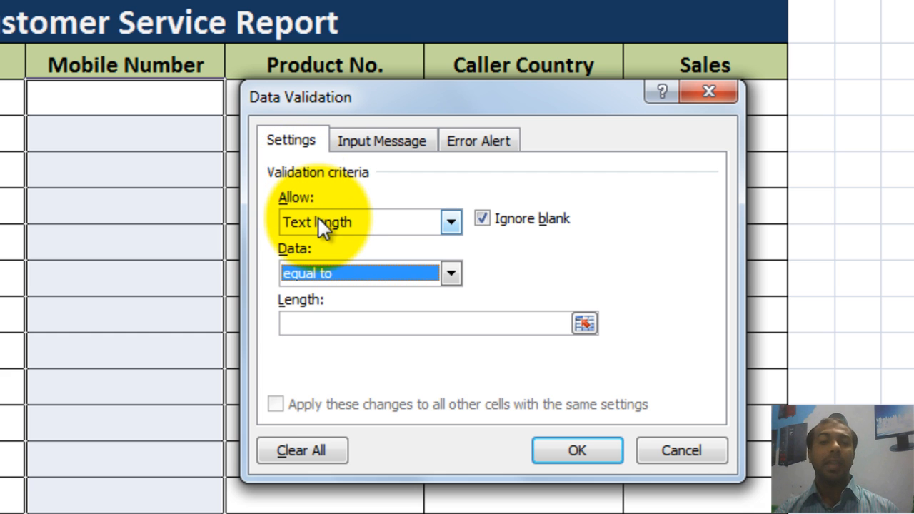
{"action": "left_click", "coordinate": [321, 320]}
{"action": "type", "text": "10"}
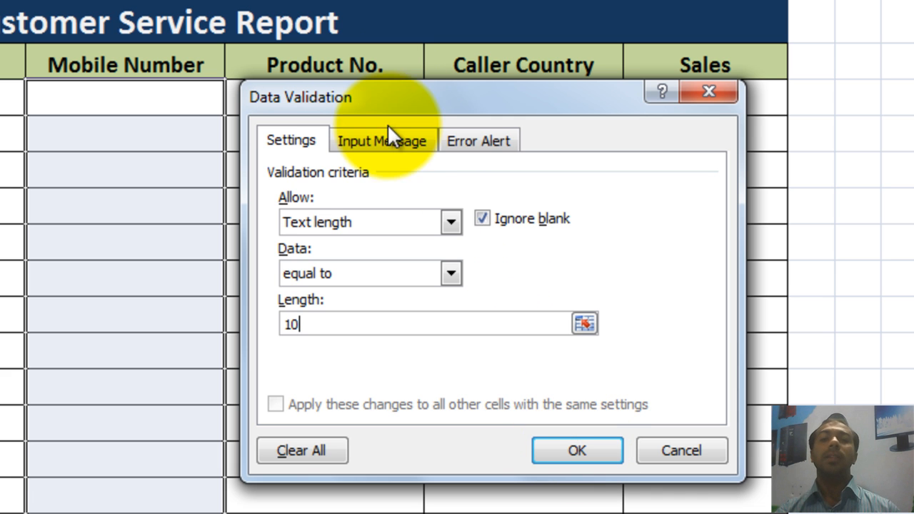
Review the Input Message and Error Alert options, then apply the 10-character rule.
{"action": "left_click", "coordinate": [387, 142]}
{"action": "left_click", "coordinate": [461, 140]}
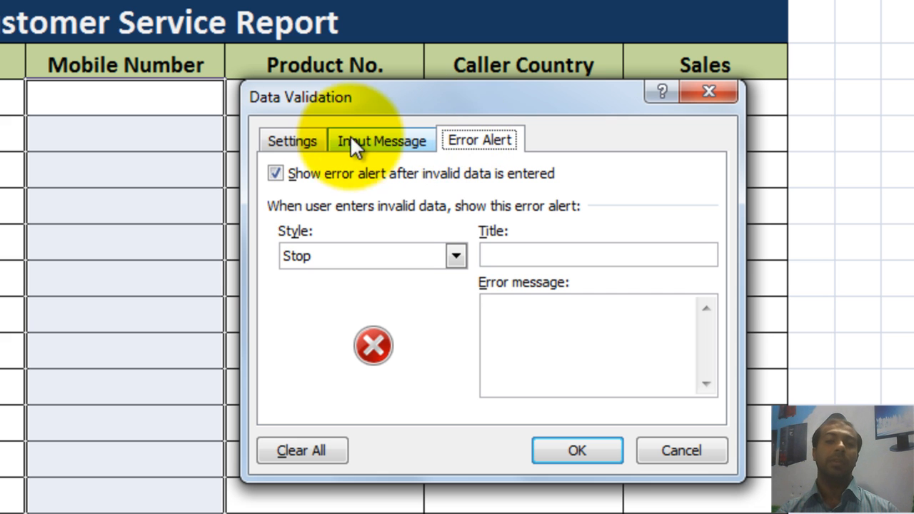
{"action": "left_click", "coordinate": [303, 139]}
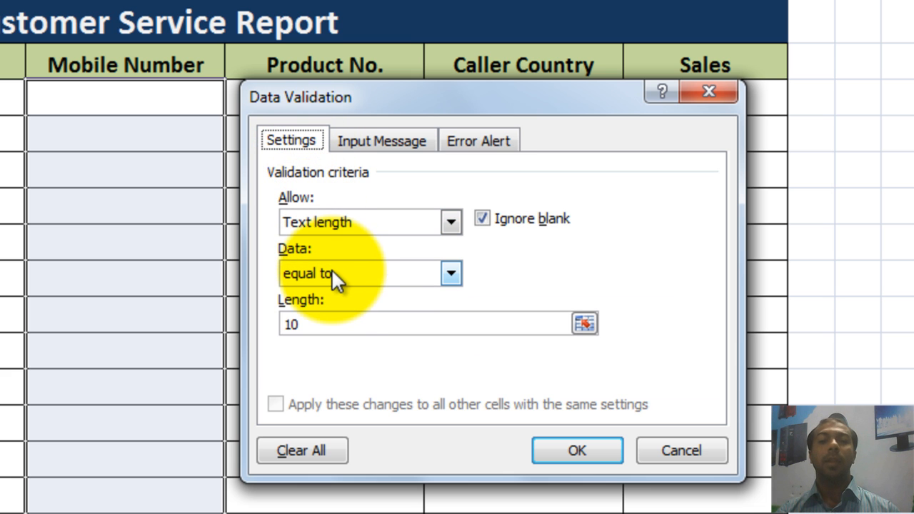
{"action": "left_click", "coordinate": [333, 319]}
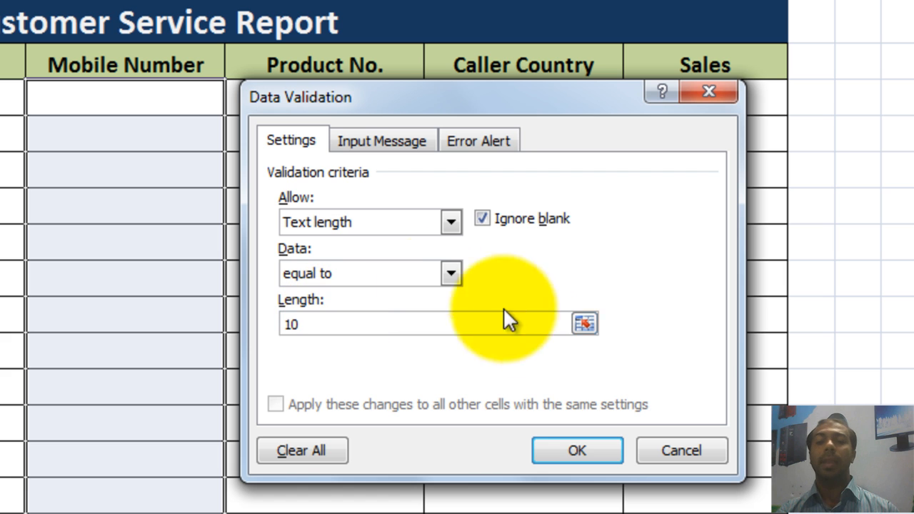
{"action": "left_click", "coordinate": [577, 450]}
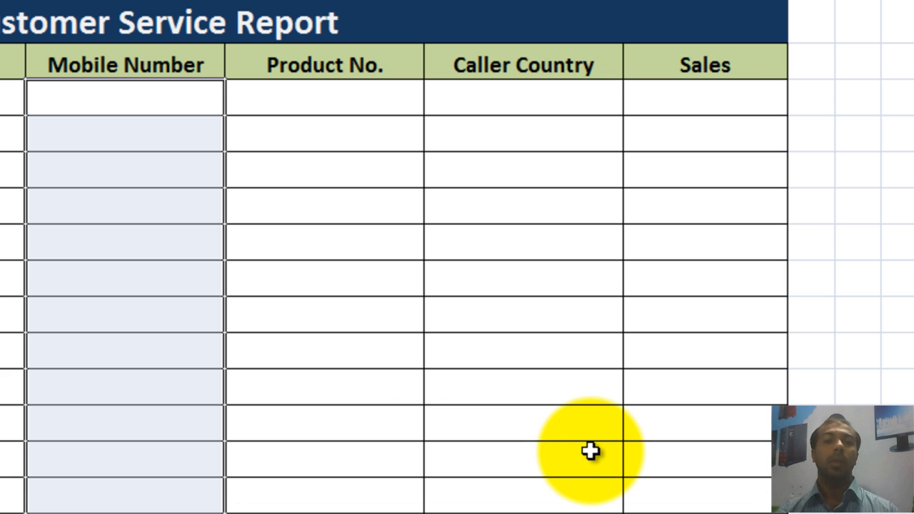
{"action": "left_click", "coordinate": [176, 109]}
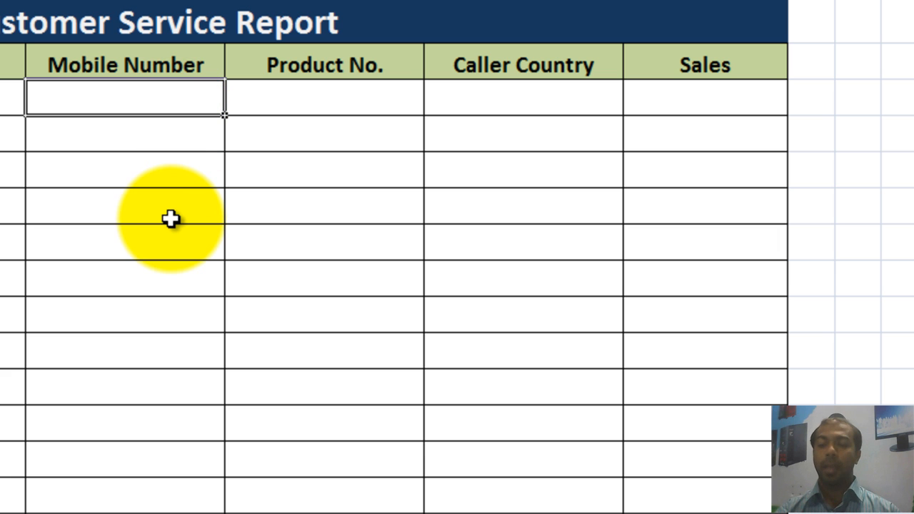
{"action": "type", "text": "98745"}
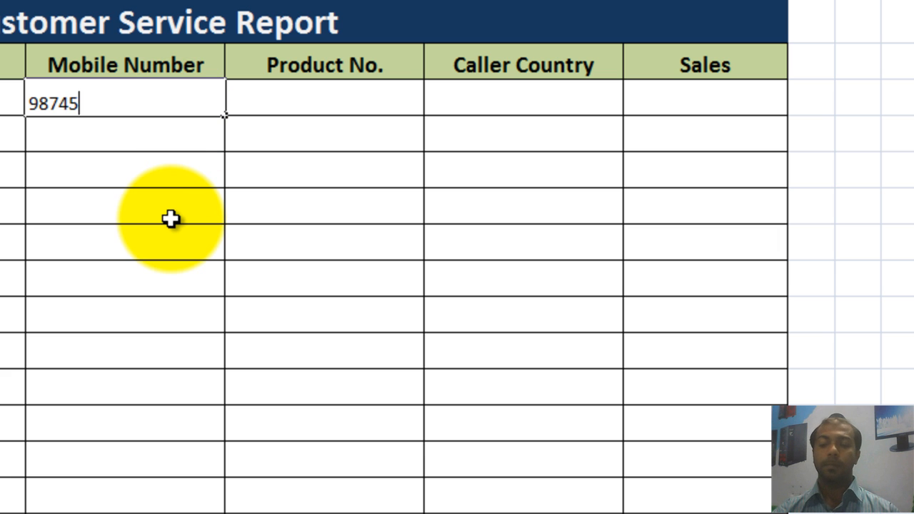
{"action": "type", "text": "63214"}
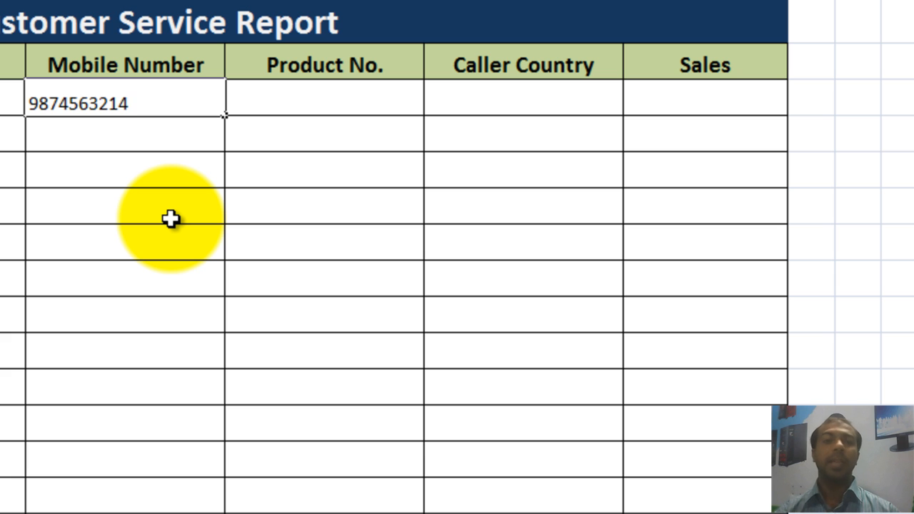
{"action": "key", "text": "Return"}
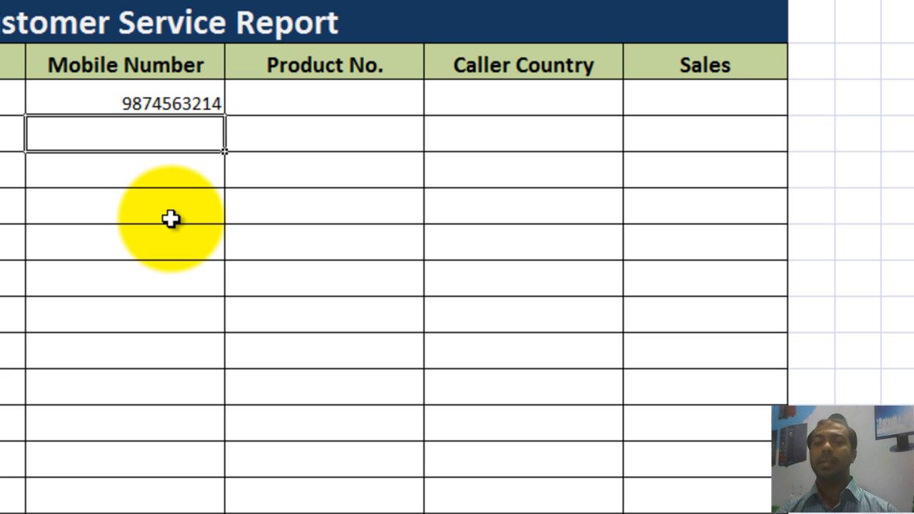
{"action": "type", "text": "987"}
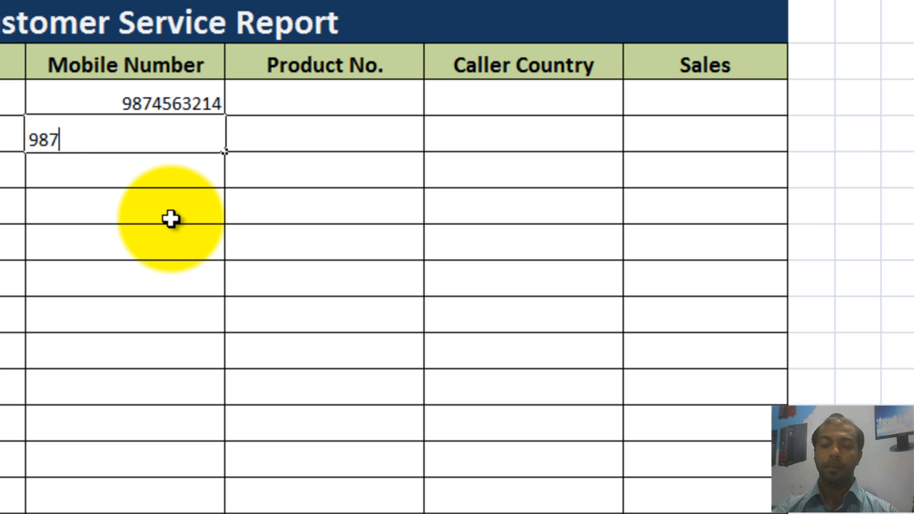
{"action": "type", "text": "456321"}
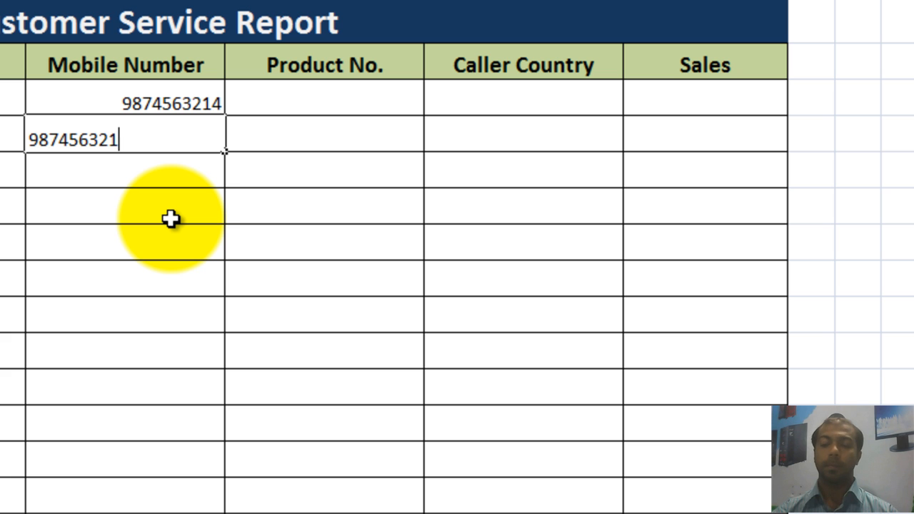
{"action": "type", "text": "456"}
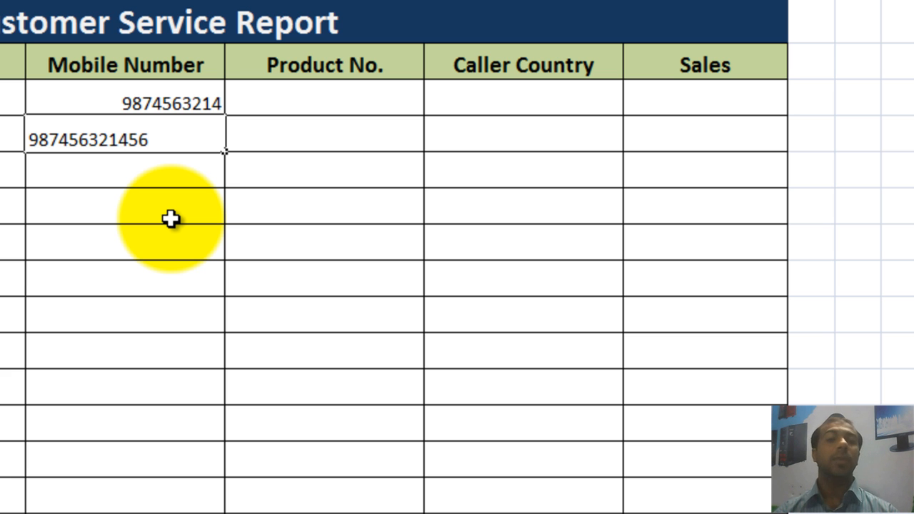
{"action": "key", "text": "Return"}
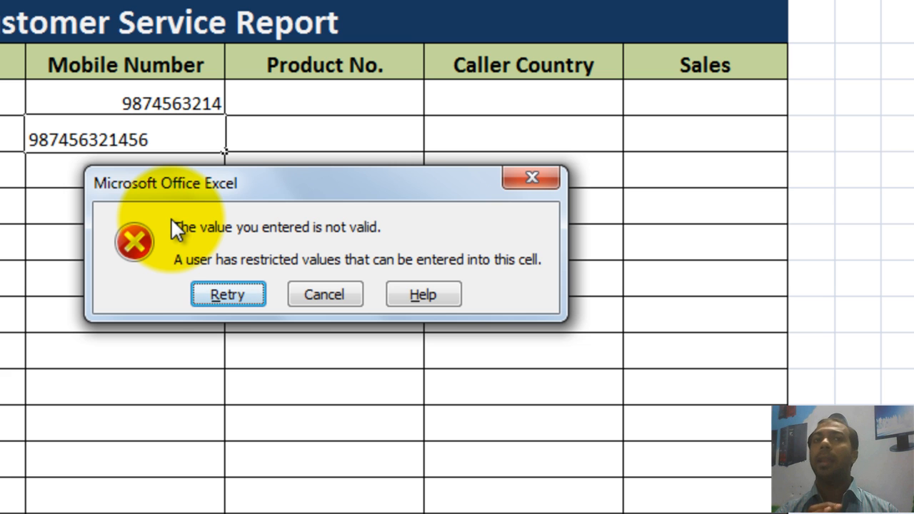
{"action": "left_click", "coordinate": [307, 290]}
{"action": "left_click", "coordinate": [180, 169]}
{"action": "type", "text": "987456321"}
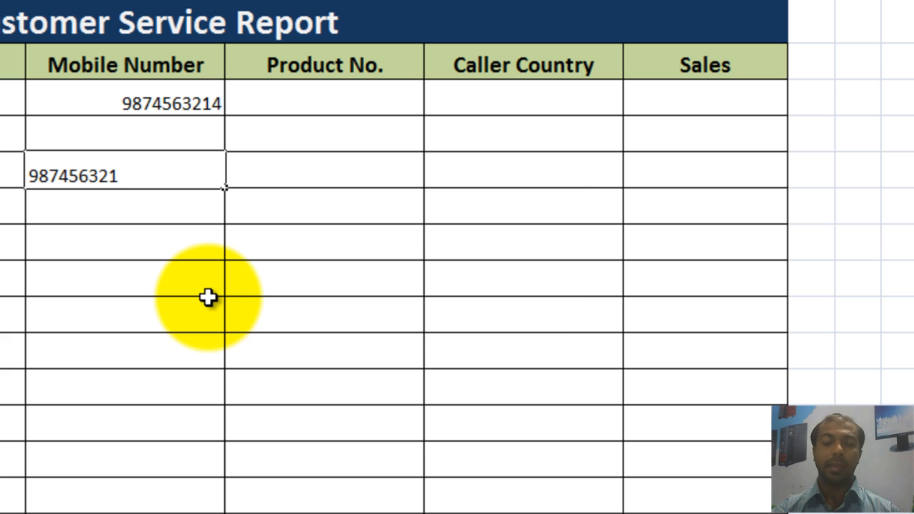
{"action": "key", "text": "Return"}
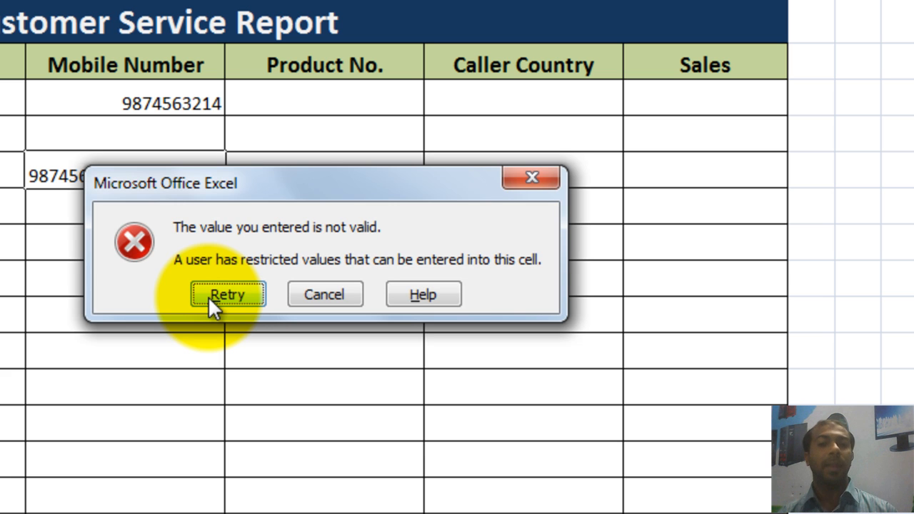
{"action": "left_click", "coordinate": [210, 298]}
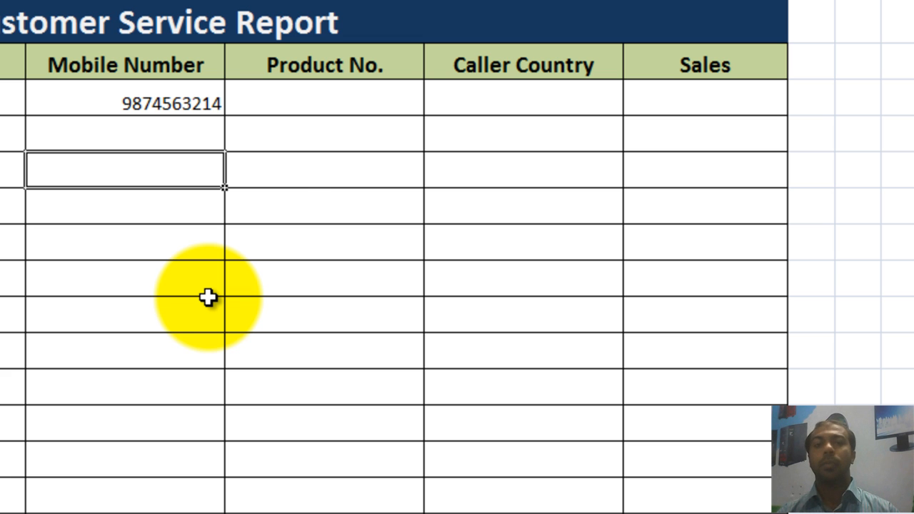
Select the Sales cells down the report and open Data Validation for them.
{"action": "left_click", "coordinate": [686, 99]}
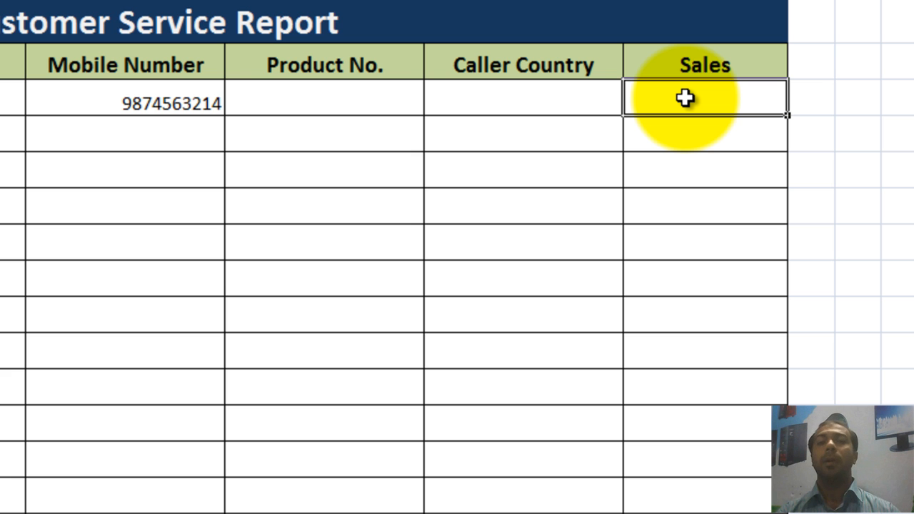
{"action": "left_click_drag", "start_coordinate": [685, 98], "coordinate": [702, 513]}
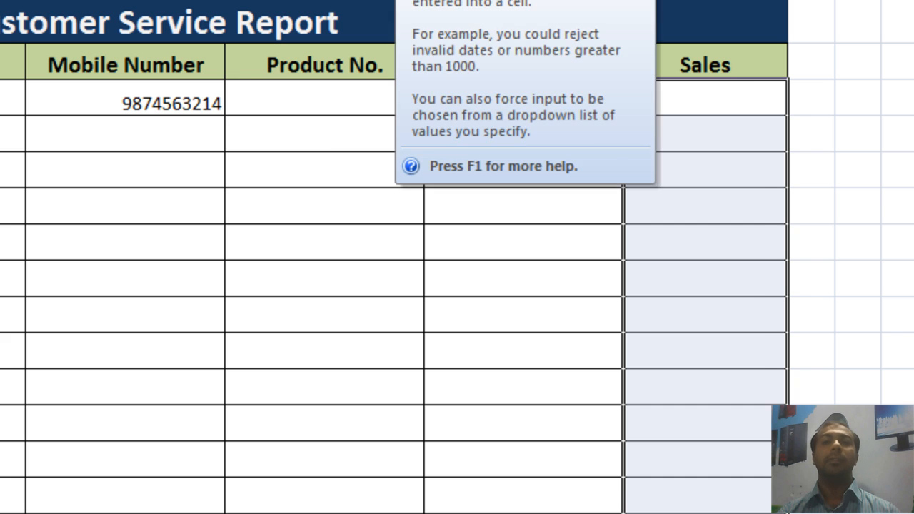
{"action": "left_click", "coordinate": [492, 2]}
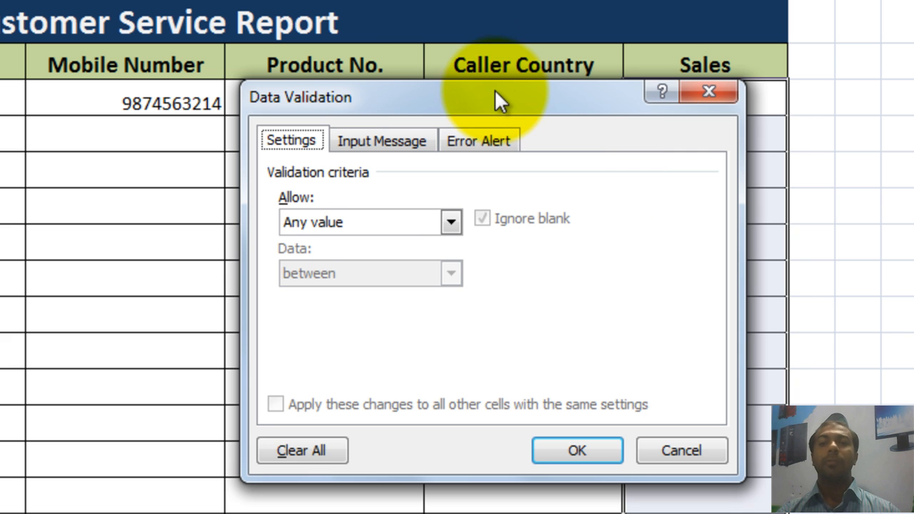
Allow only whole numbers between minimum 1 and maximum 100 in the Sales cells.
{"action": "left_click_drag", "start_coordinate": [493, 95], "coordinate": [319, 112]}
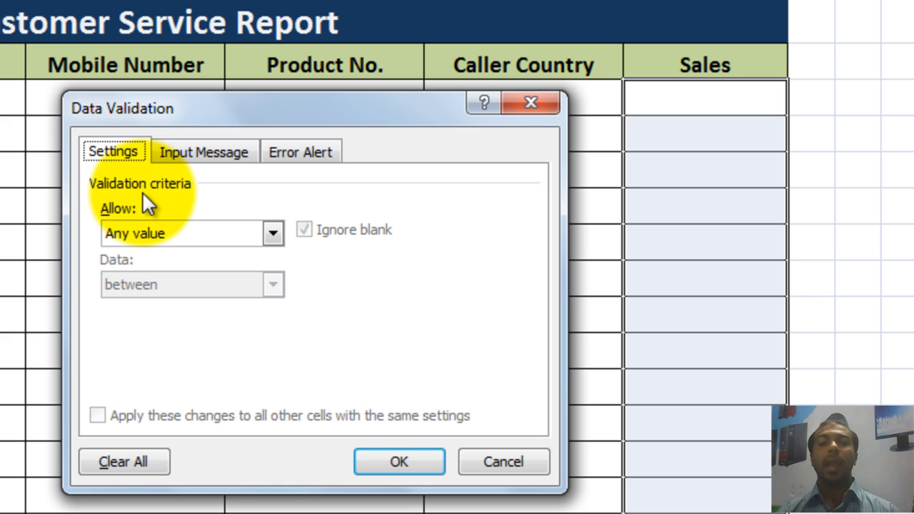
{"action": "left_click", "coordinate": [273, 233]}
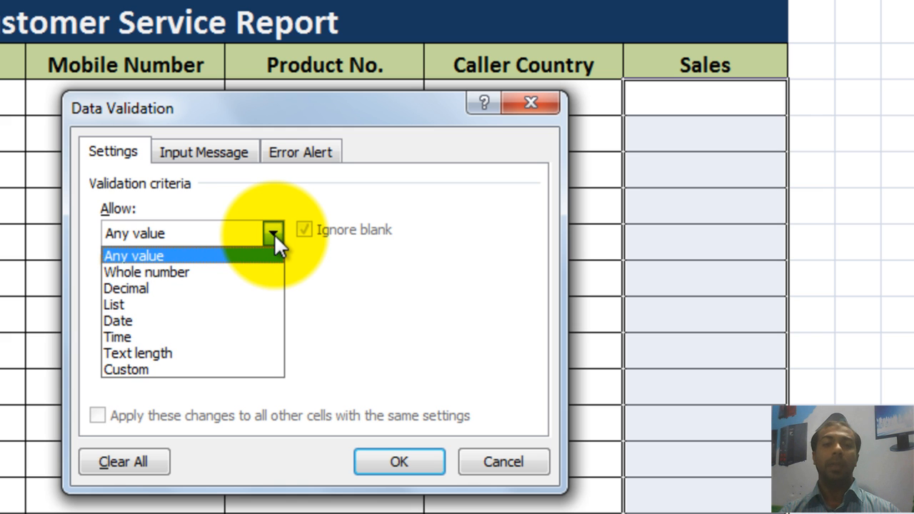
{"action": "left_click", "coordinate": [243, 271]}
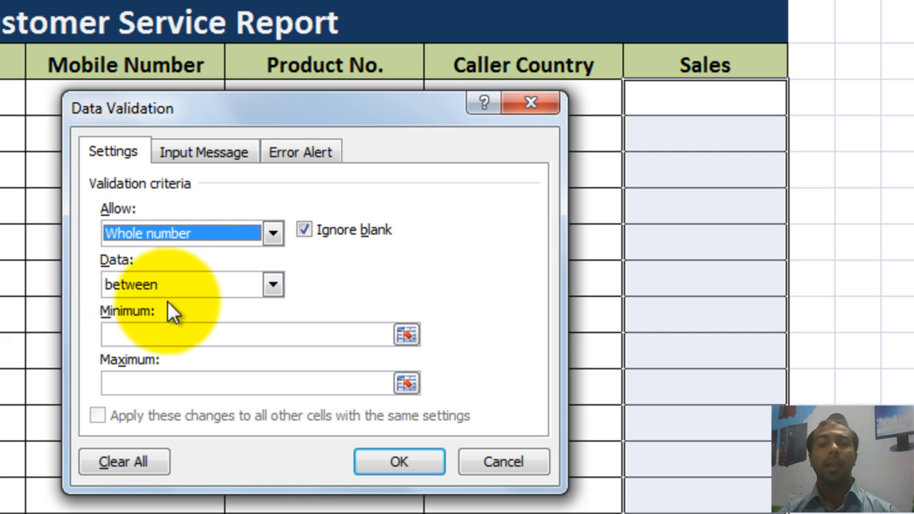
{"action": "left_click", "coordinate": [194, 283]}
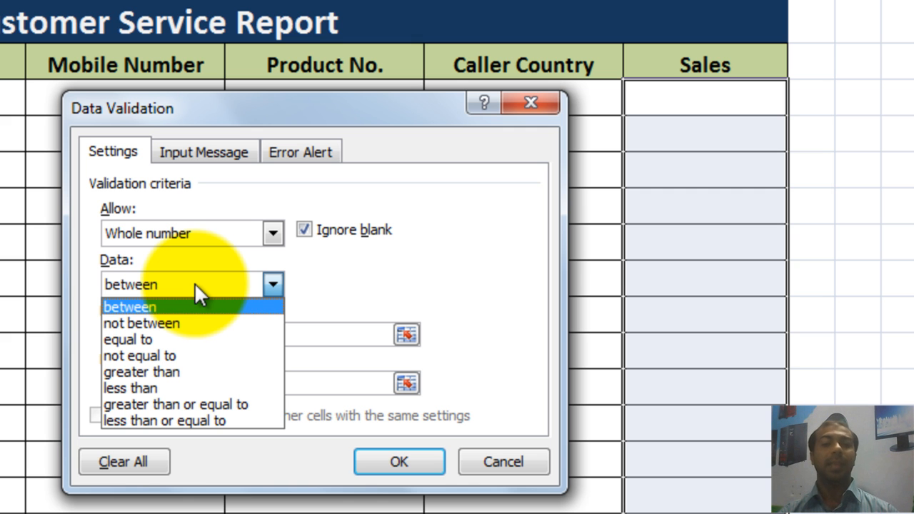
{"action": "left_click", "coordinate": [195, 283]}
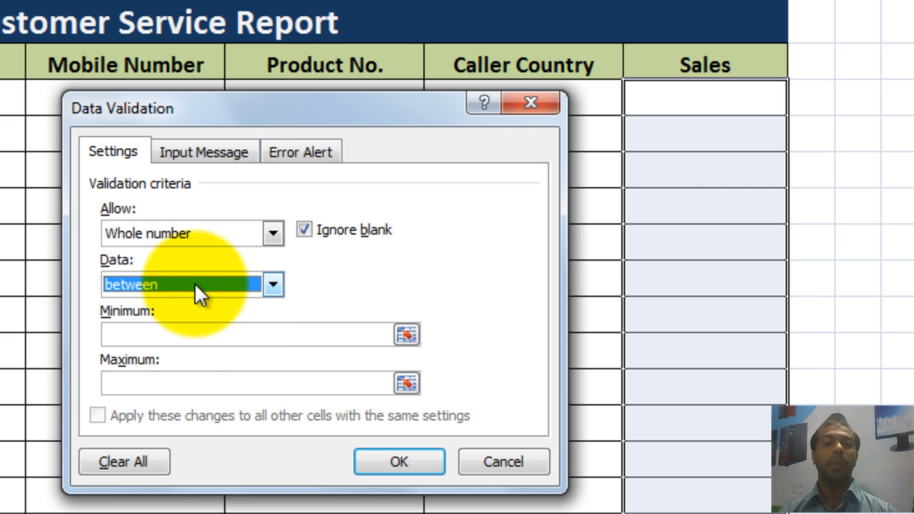
{"action": "left_click", "coordinate": [170, 337]}
{"action": "type", "text": "1"}
{"action": "key", "text": "Tab"}
{"action": "type", "text": "100"}
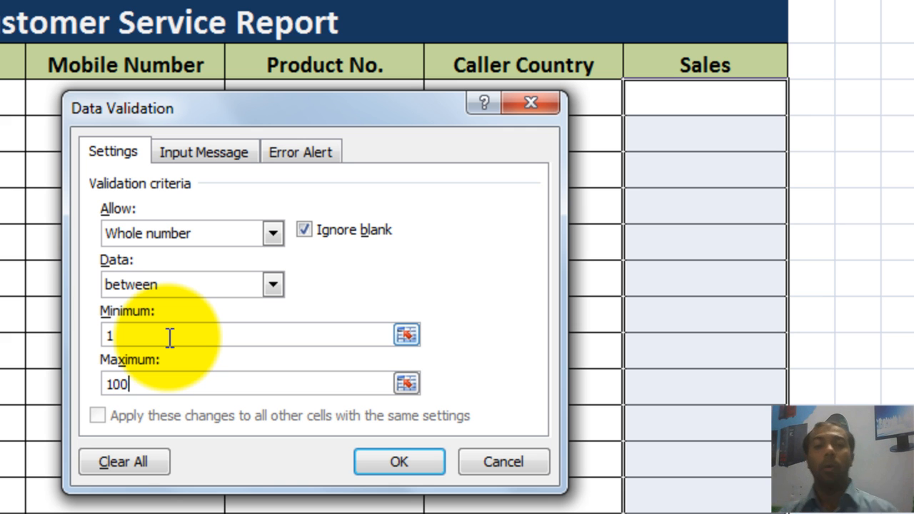
{"action": "left_click", "coordinate": [232, 153]}
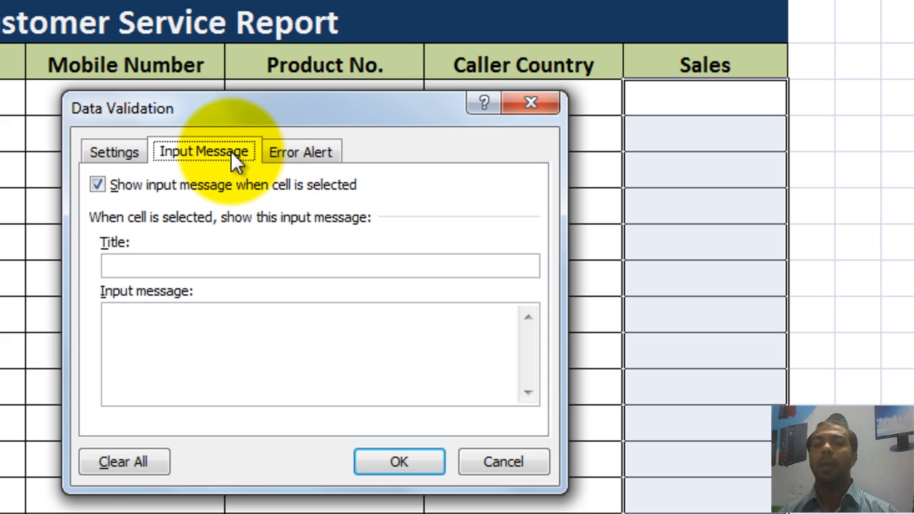
Enter input message title 'Guide' and text 'Please enter Sales between 1 & 100', copying the text.
{"action": "left_click", "coordinate": [177, 261]}
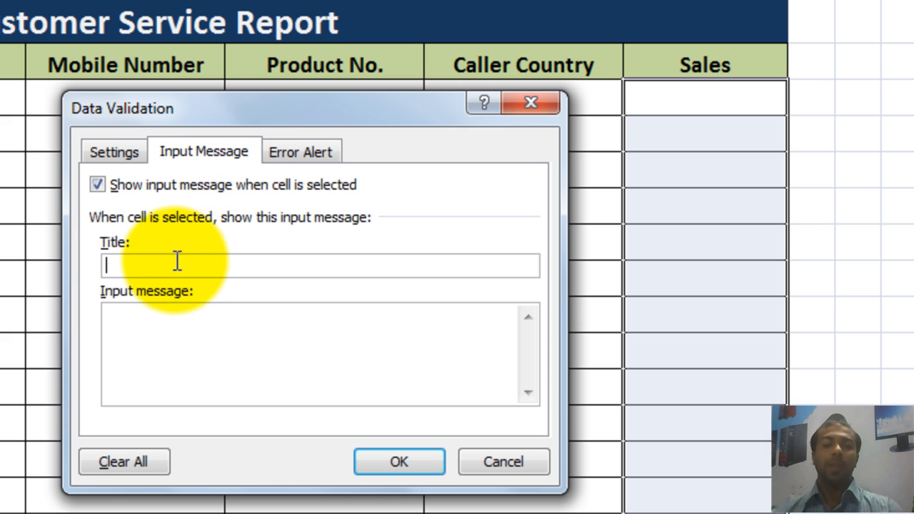
{"action": "type", "text": "E"}
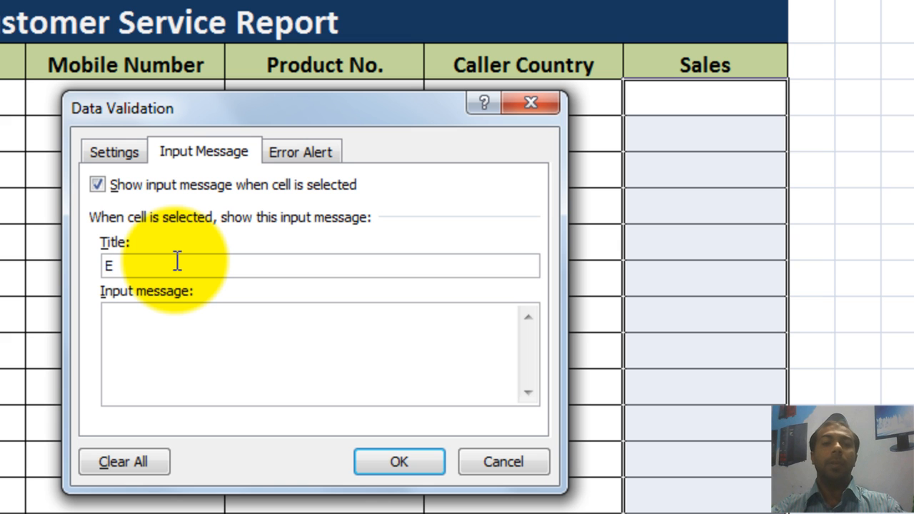
{"action": "key", "text": "BackSpace"}
{"action": "type", "text": "Guide"}
{"action": "key", "text": "Tab"}
{"action": "type", "text": "Please enter "}
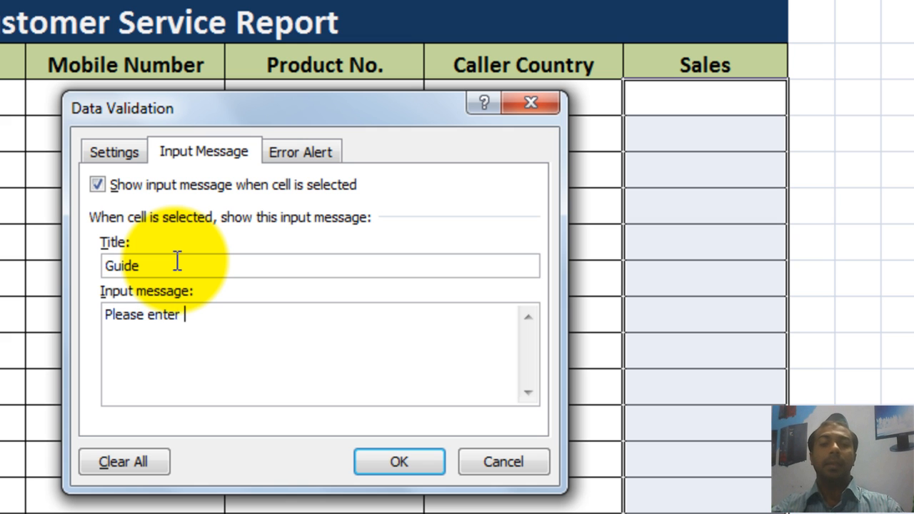
{"action": "type", "text": "Sales between 1 & 100"}
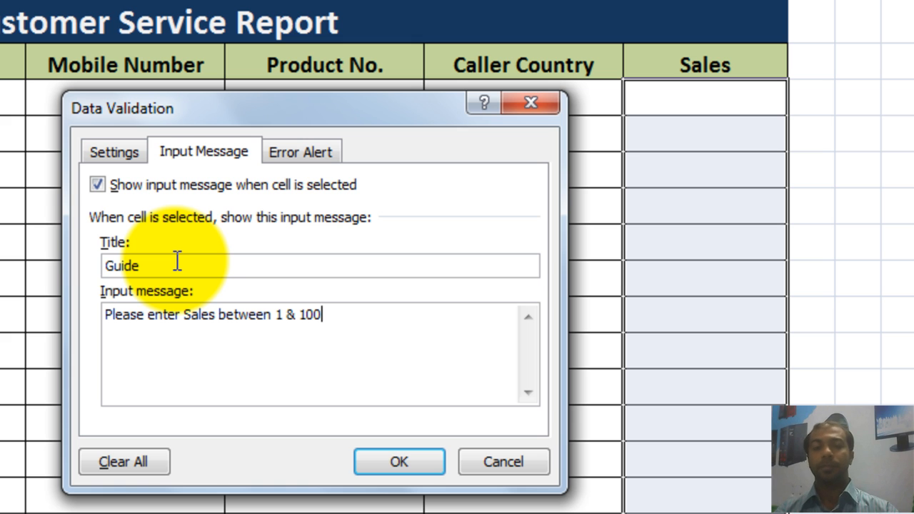
{"action": "key", "text": "ctrl+shift+Left"}
{"action": "key", "text": "ctrl+shift+Left"}
{"action": "key", "text": "ctrl+shift+Left"}
{"action": "key", "text": "ctrl+shift+Left"}
{"action": "key", "text": "ctrl+shift+Left"}
{"action": "key", "text": "ctrl+shift+Left"}
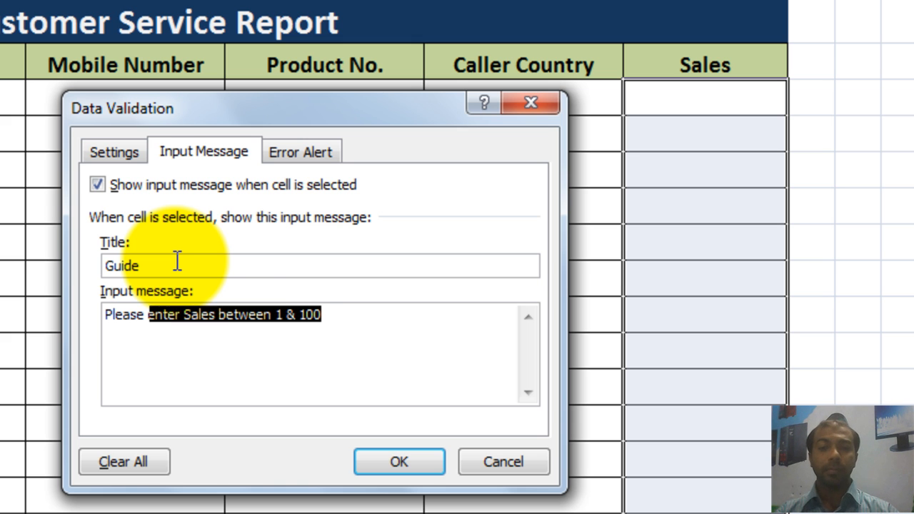
{"action": "key", "text": "ctrl+shift+Left"}
{"action": "key", "text": "ctrl+c"}
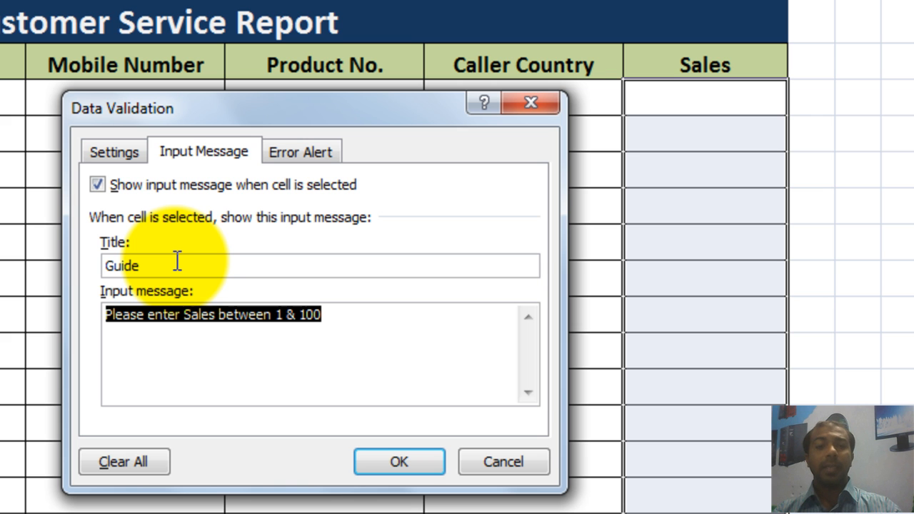
{"action": "key", "text": "Right"}
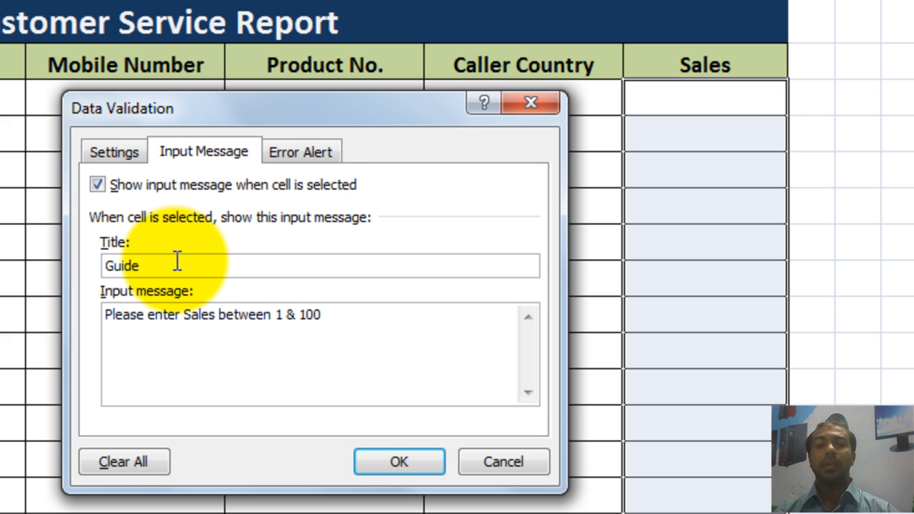
Add an error alert titled 'Error' with the pasted Sales message, then apply the validation.
{"action": "left_click", "coordinate": [305, 150]}
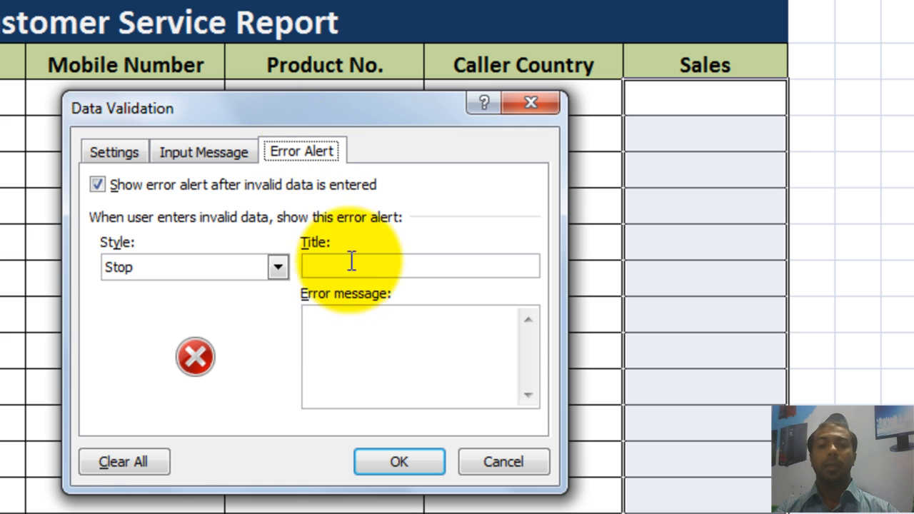
{"action": "left_click", "coordinate": [346, 334]}
{"action": "left_click", "coordinate": [344, 261]}
{"action": "type", "text": "Error"}
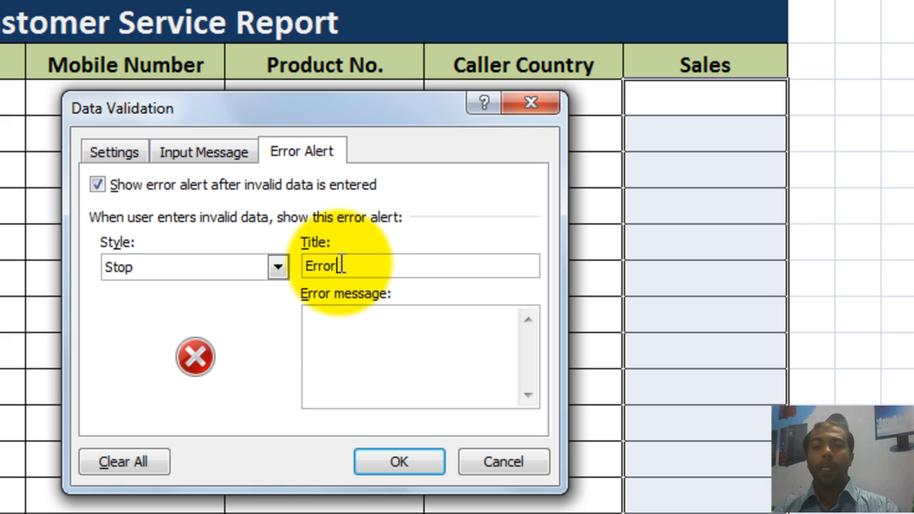
{"action": "left_click", "coordinate": [341, 314]}
{"action": "key", "text": "ctrl+v"}
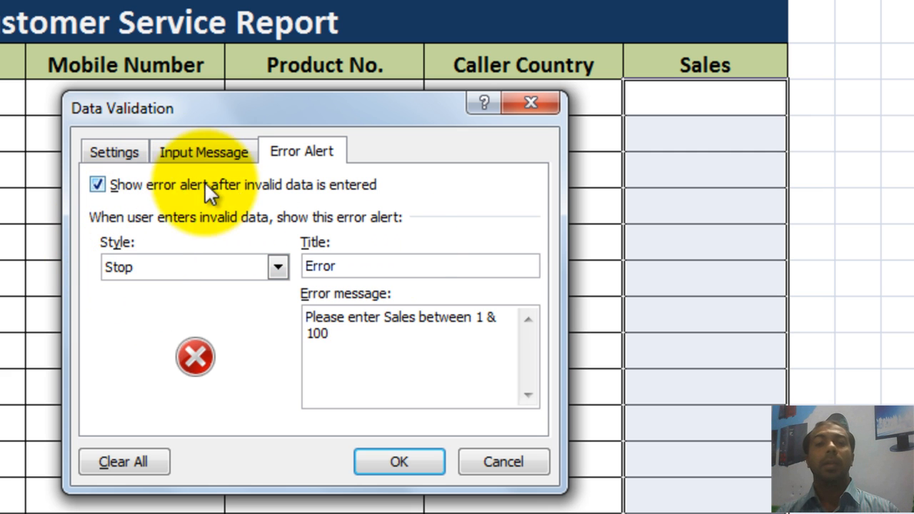
{"action": "left_click", "coordinate": [138, 154]}
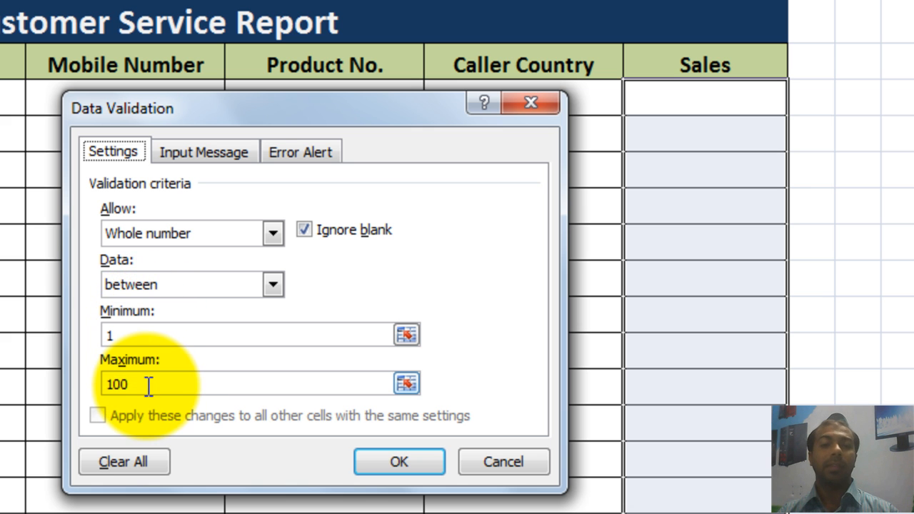
{"action": "left_click", "coordinate": [411, 460]}
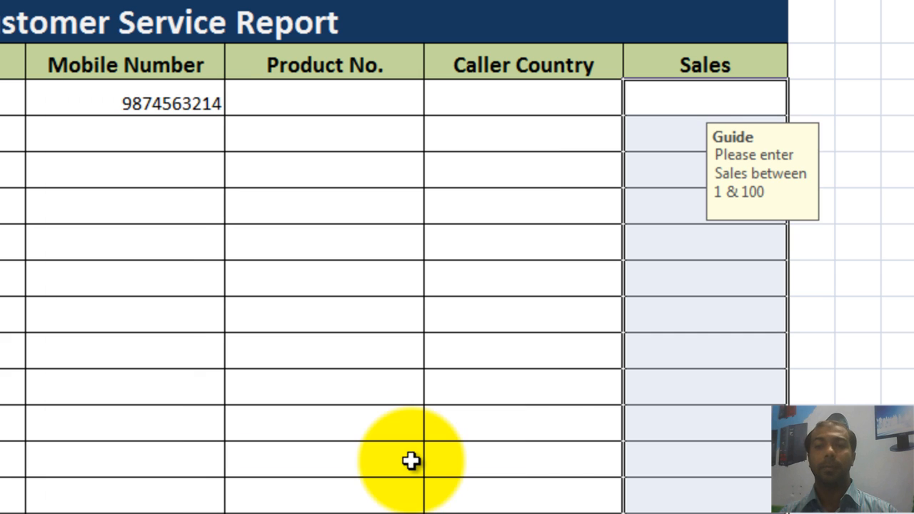
Check the Guide prompt on a Sales cell and enter 50 in the first Sales row.
{"action": "left_click", "coordinate": [679, 107]}
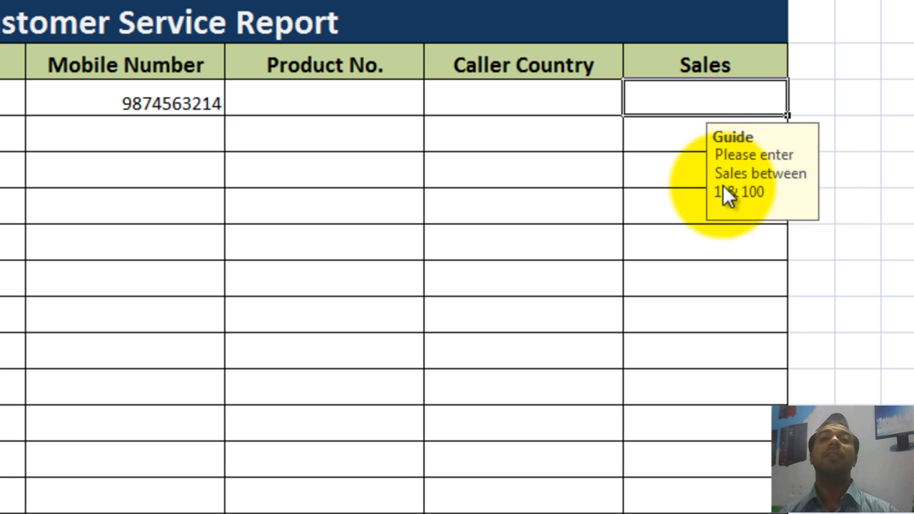
{"action": "left_click", "coordinate": [825, 99]}
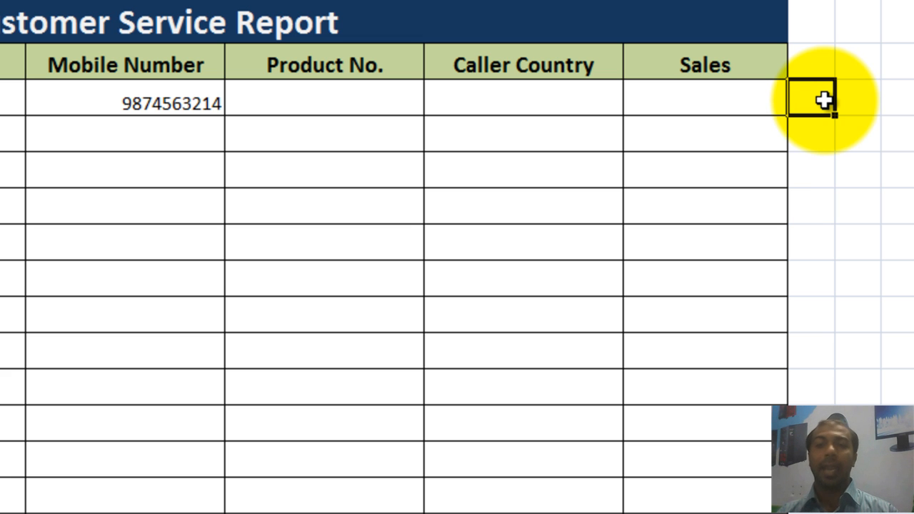
{"action": "key", "text": "Left"}
{"action": "key", "text": "Down"}
{"action": "key", "text": "Down"}
{"action": "key", "text": "Down"}
{"action": "key", "text": "Down"}
{"action": "key", "text": "Down"}
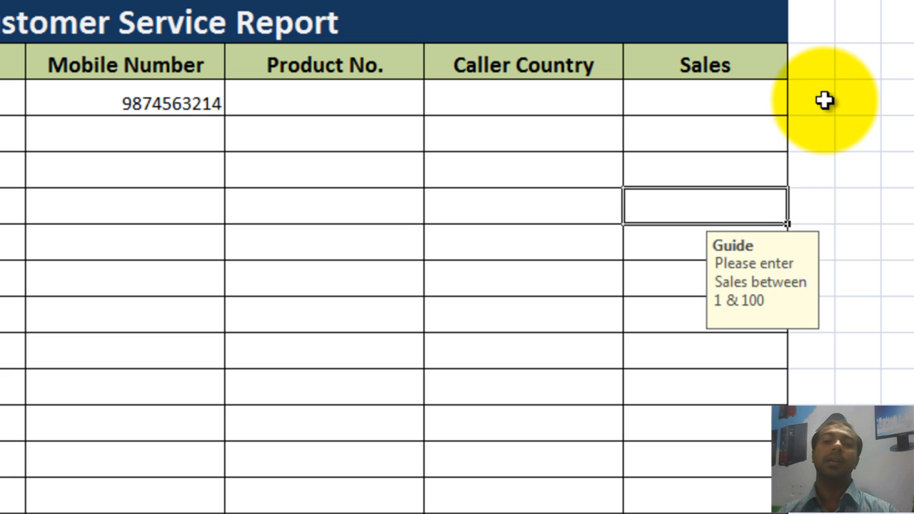
{"action": "key", "text": "Down"}
{"action": "key", "text": "Down"}
{"action": "key", "text": "Up"}
{"action": "key", "text": "Up"}
{"action": "key", "text": "Up"}
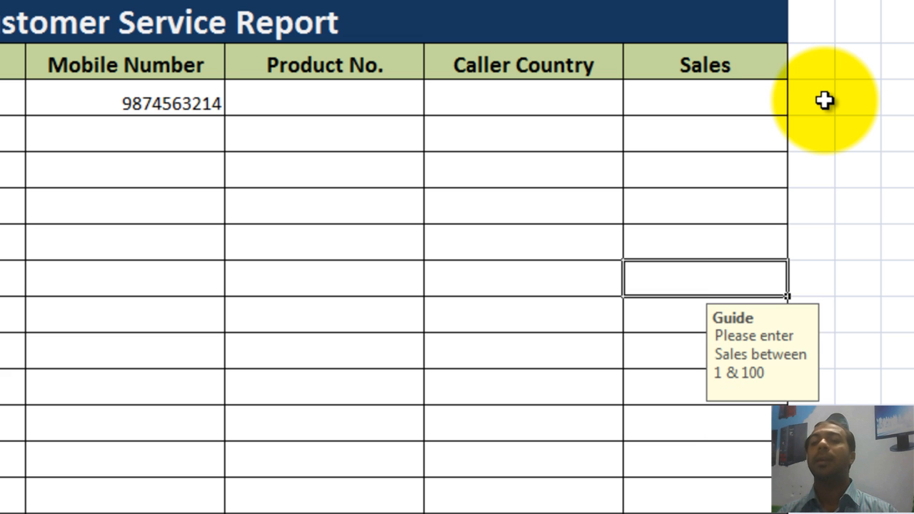
{"action": "key", "text": "Up"}
{"action": "key", "text": "Up"}
{"action": "key", "text": "Up"}
{"action": "key", "text": "Up"}
{"action": "type", "text": "50"}
{"action": "key", "text": "Return"}
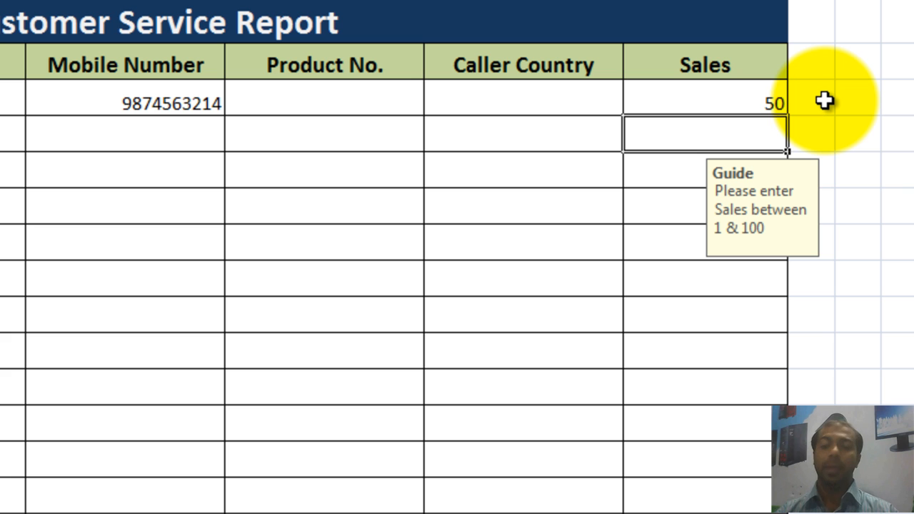
Try 500, retry after the error, and enter 75 instead.
{"action": "type", "text": "500"}
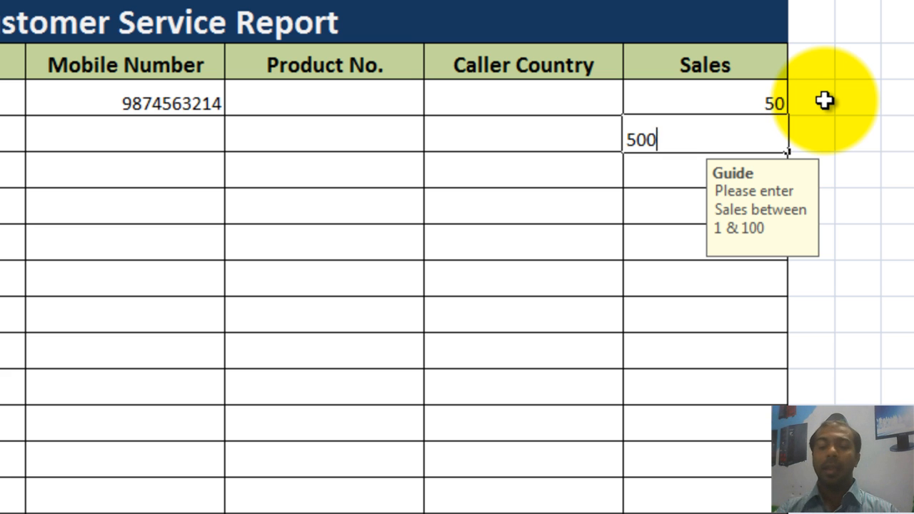
{"action": "key", "text": "Return"}
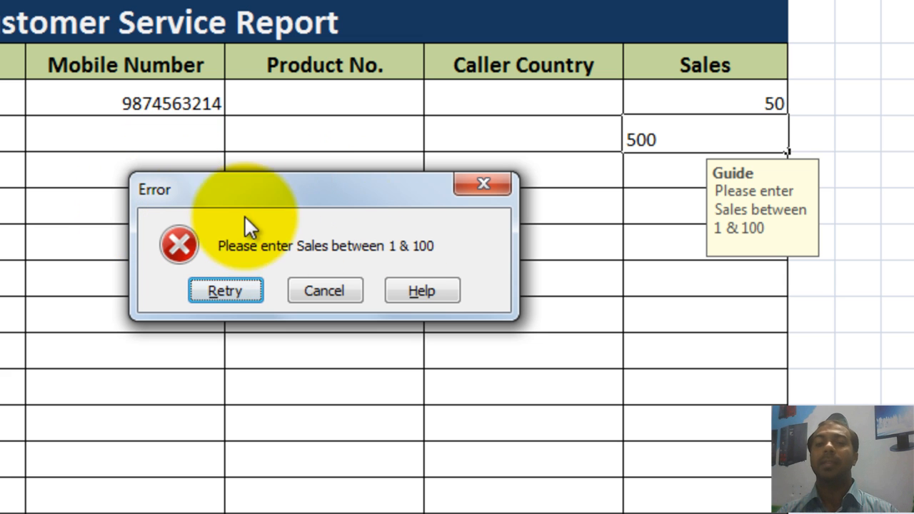
{"action": "left_click", "coordinate": [241, 291]}
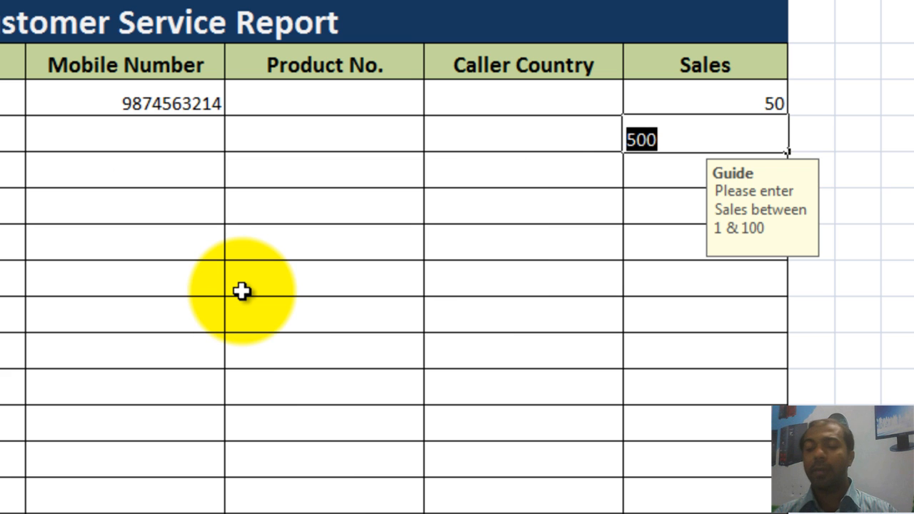
{"action": "type", "text": "75"}
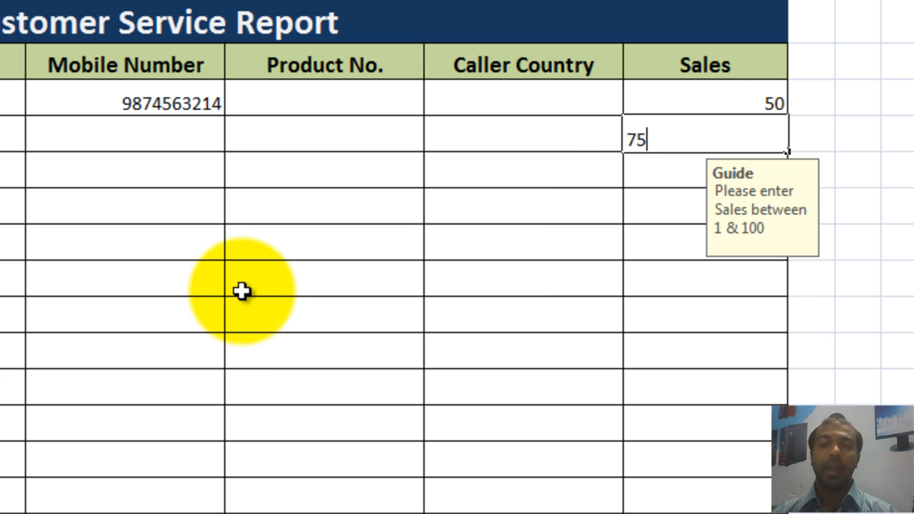
{"action": "key", "text": "Return"}
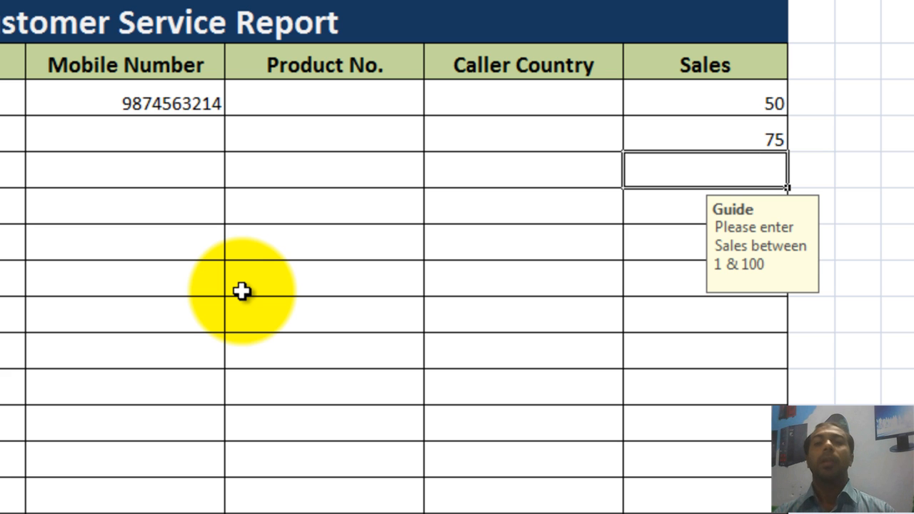
{"action": "left_click", "coordinate": [550, 104]}
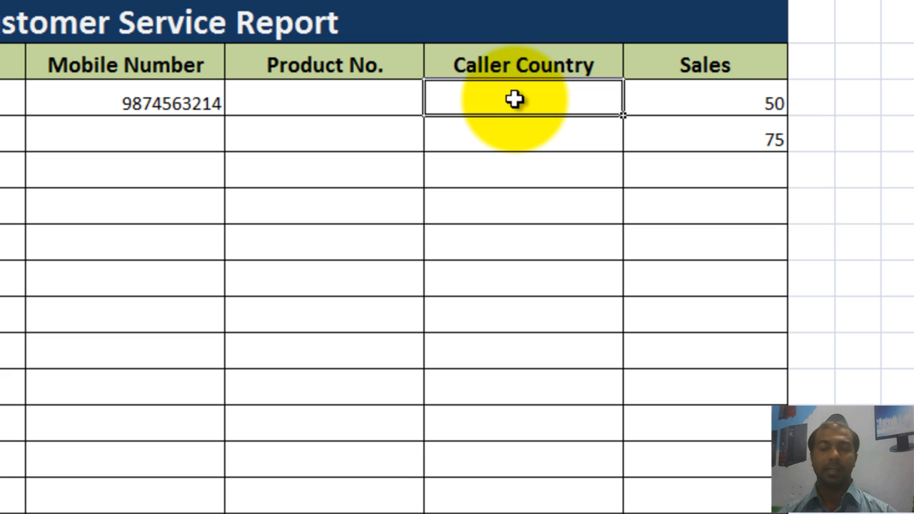
Select the Caller Country cells from F3 down and open Data Validation for them.
{"action": "left_click_drag", "start_coordinate": [515, 100], "coordinate": [535, 513]}
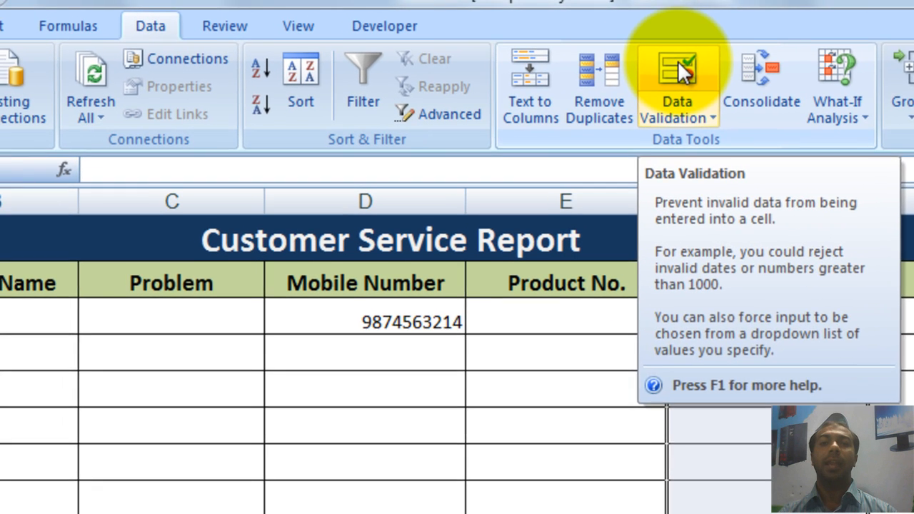
{"action": "left_click", "coordinate": [579, 56]}
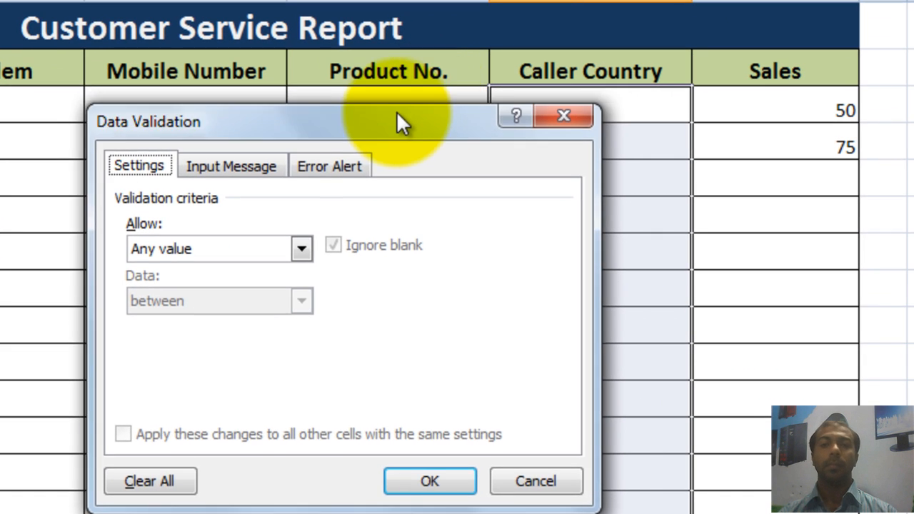
Set Allow to List with the source 'India,UK,US,Jppan,China' for Caller Country.
{"action": "left_click_drag", "start_coordinate": [398, 114], "coordinate": [290, 86]}
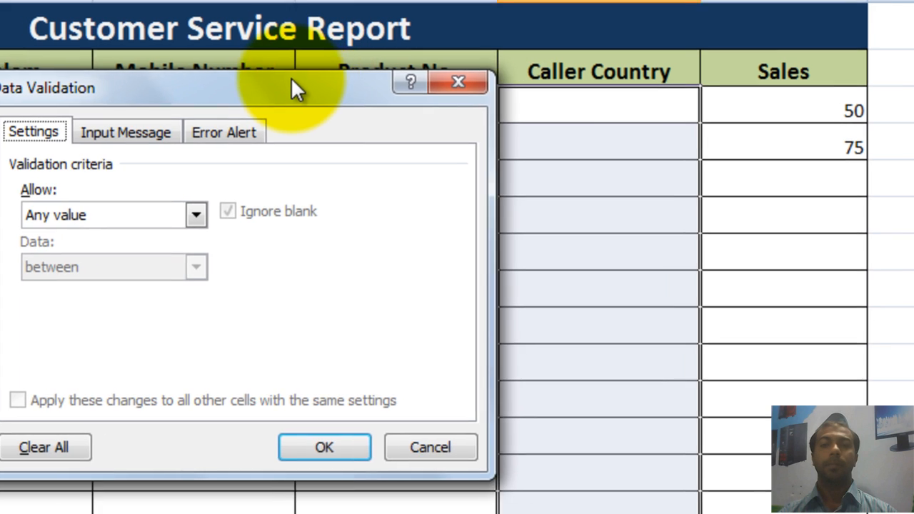
{"action": "left_click_drag", "start_coordinate": [356, 91], "coordinate": [345, 124]}
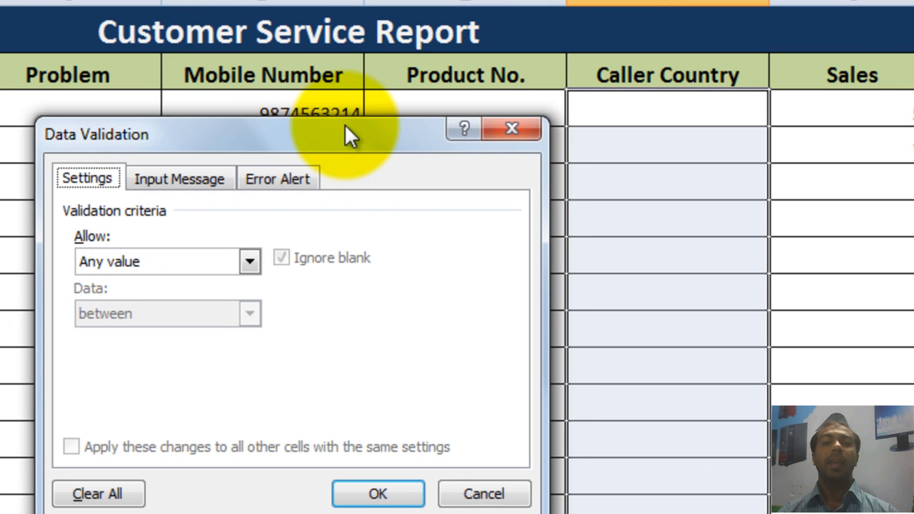
{"action": "left_click_drag", "start_coordinate": [258, 147], "coordinate": [265, 121]}
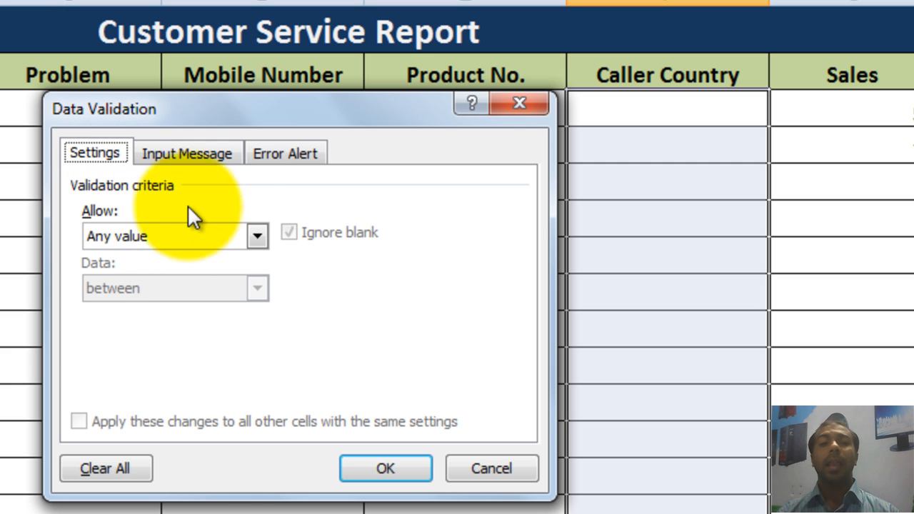
{"action": "left_click", "coordinate": [257, 236]}
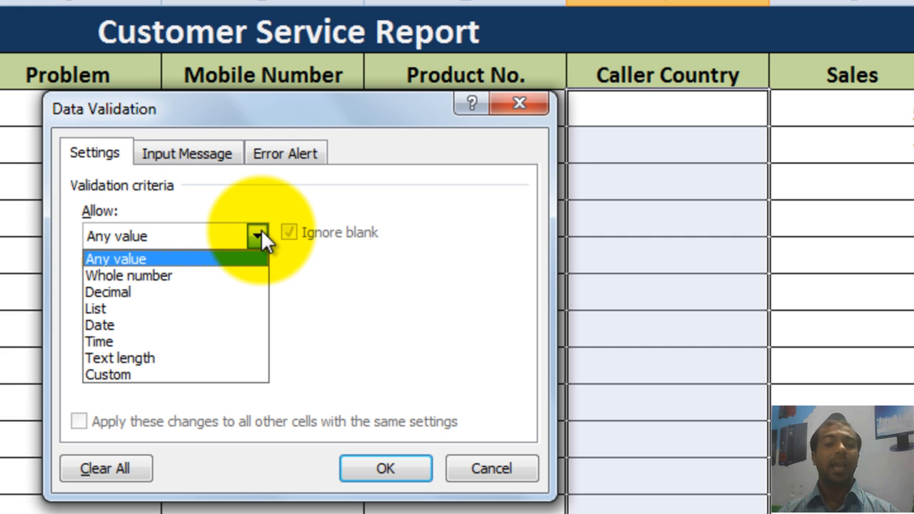
{"action": "left_click", "coordinate": [204, 306]}
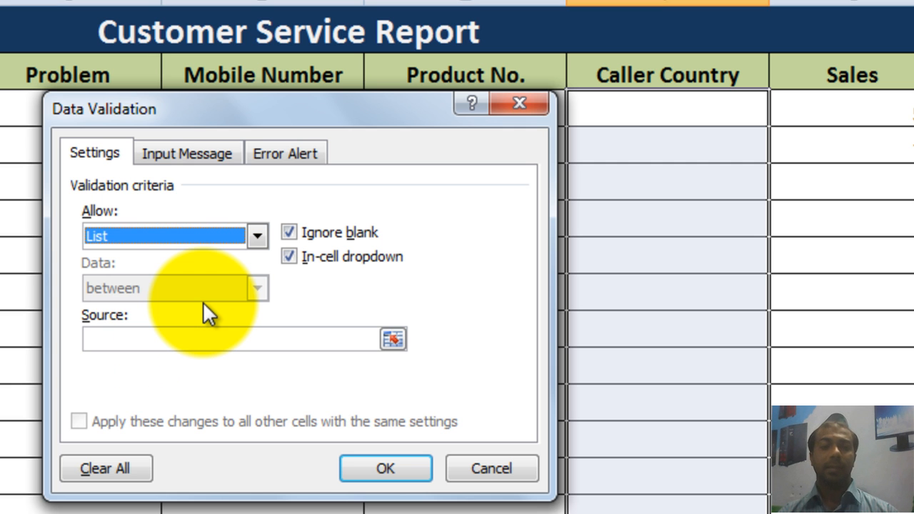
{"action": "left_click", "coordinate": [185, 340]}
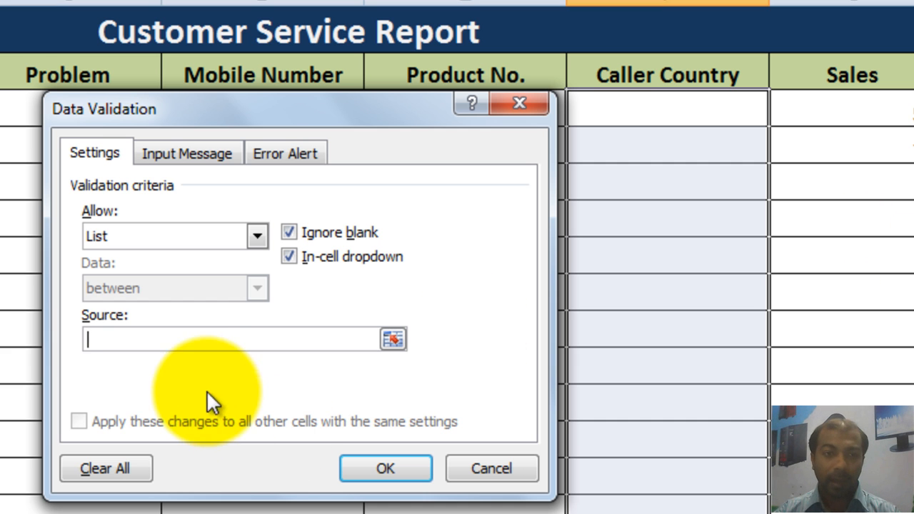
{"action": "type", "text": "India,"}
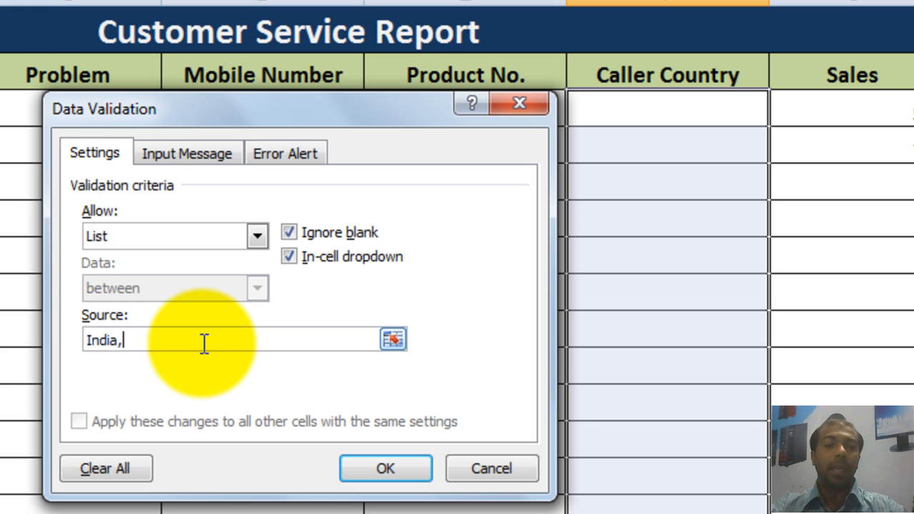
{"action": "type", "text": "UK,U"}
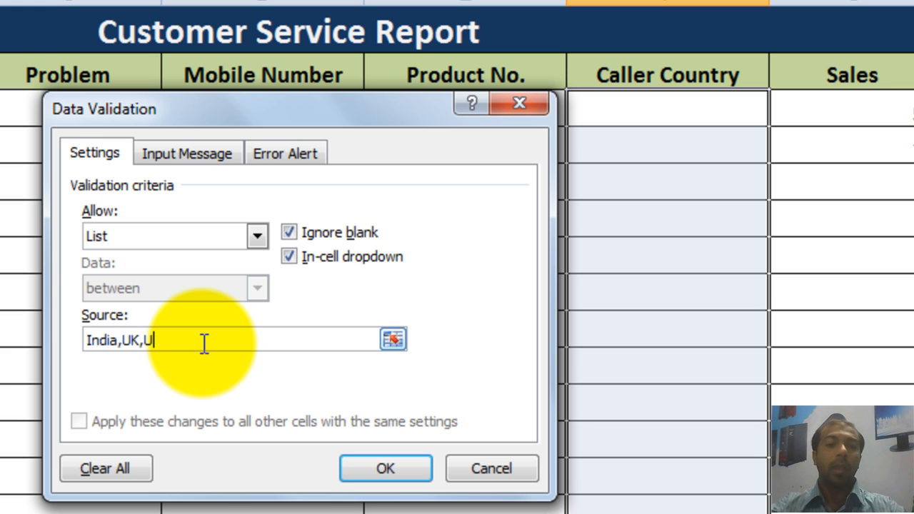
{"action": "type", "text": "S,Jp"}
{"action": "type", "text": "pan"}
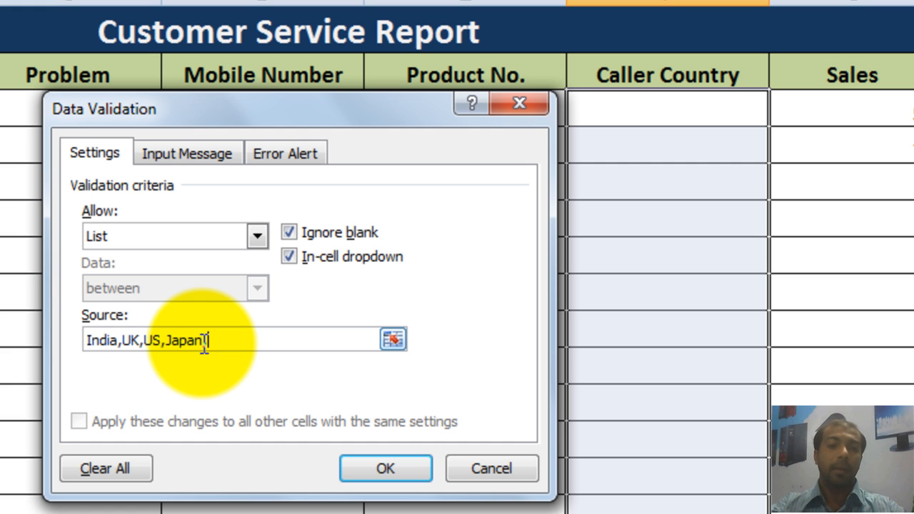
{"action": "type", "text": ",China"}
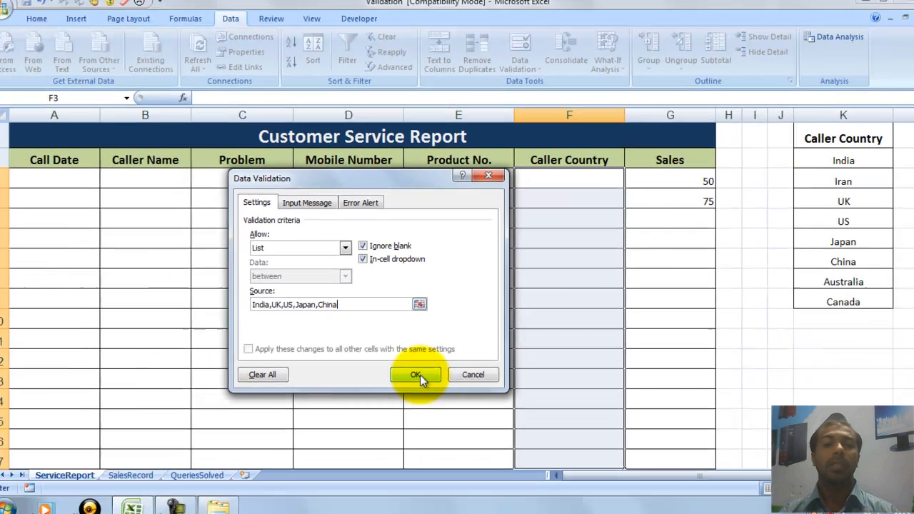
Apply the country list rule and pick US from F3's dropdown.
{"action": "left_click", "coordinate": [394, 468]}
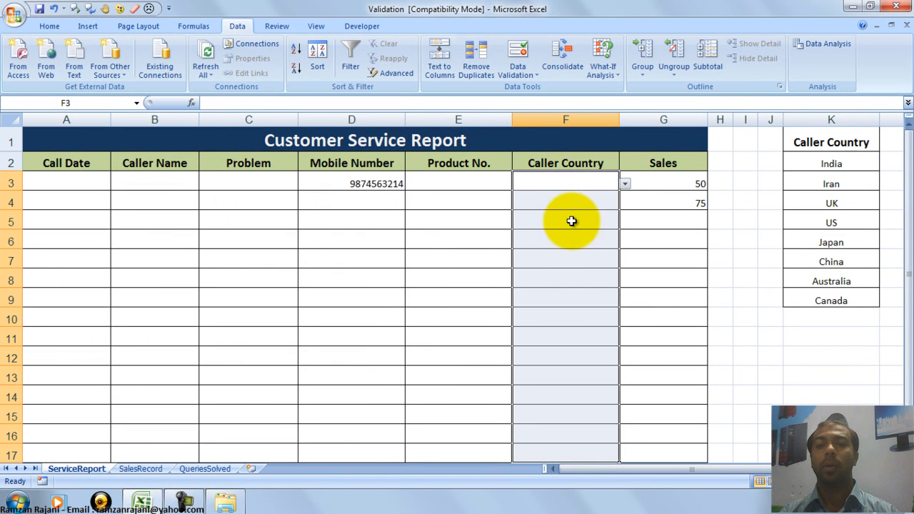
{"action": "left_click", "coordinate": [579, 181]}
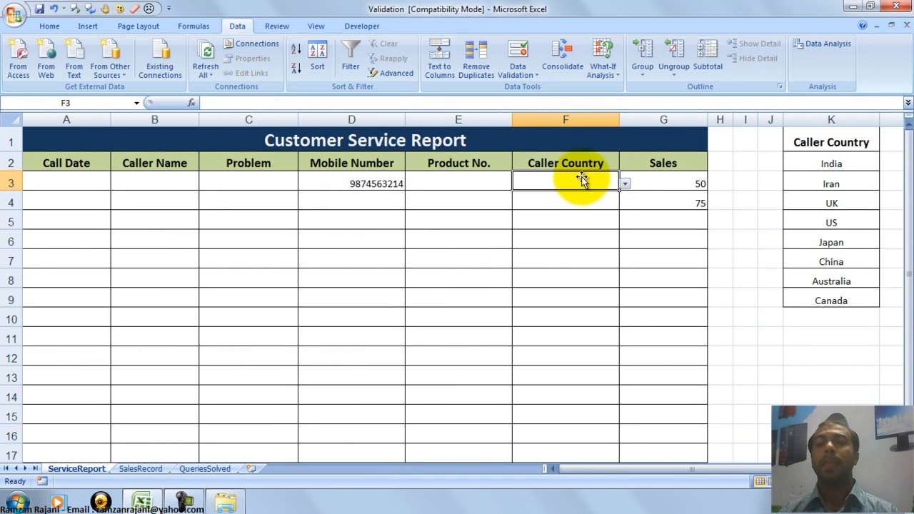
{"action": "left_click", "coordinate": [624, 185]}
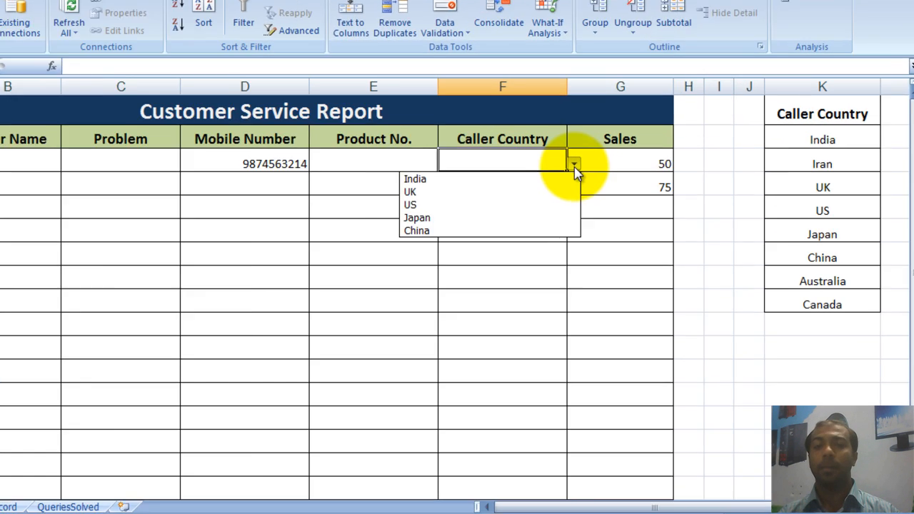
{"action": "left_click", "coordinate": [591, 215]}
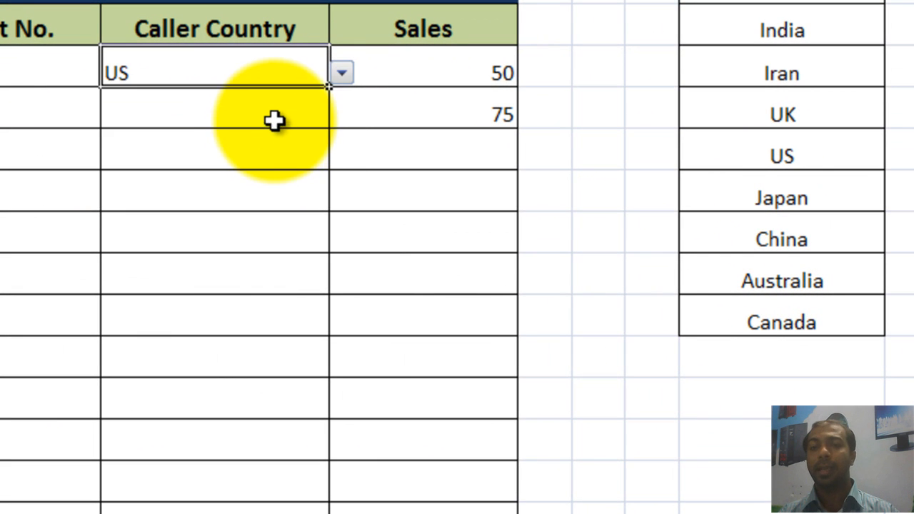
Pick Japan in F4, then show F5's country choices without selecting one.
{"action": "left_click", "coordinate": [274, 120]}
{"action": "left_click", "coordinate": [341, 114]}
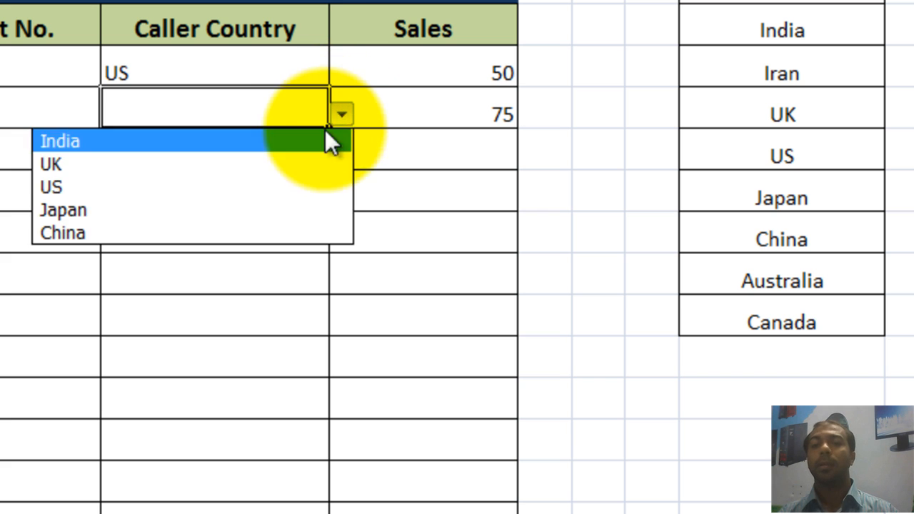
{"action": "left_click", "coordinate": [273, 214]}
{"action": "left_click", "coordinate": [270, 161]}
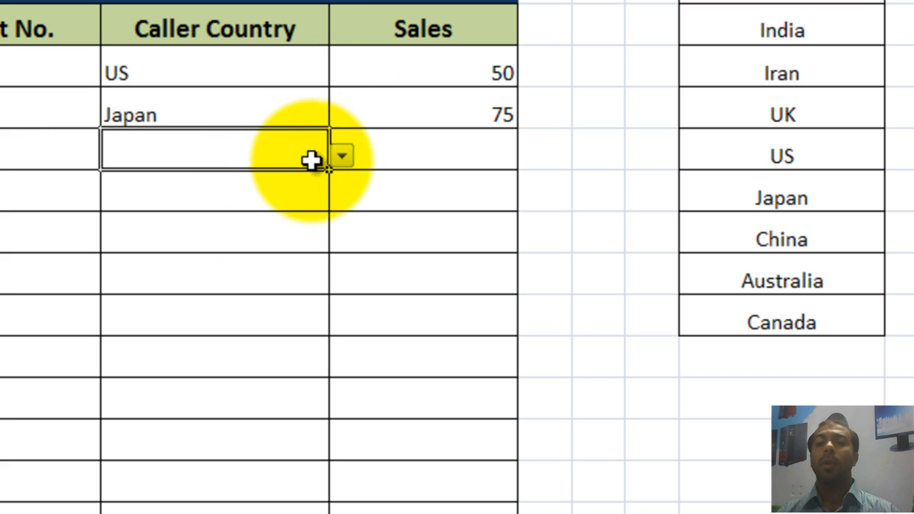
{"action": "left_click", "coordinate": [342, 163]}
{"action": "left_click", "coordinate": [342, 163]}
{"action": "left_click", "coordinate": [342, 164]}
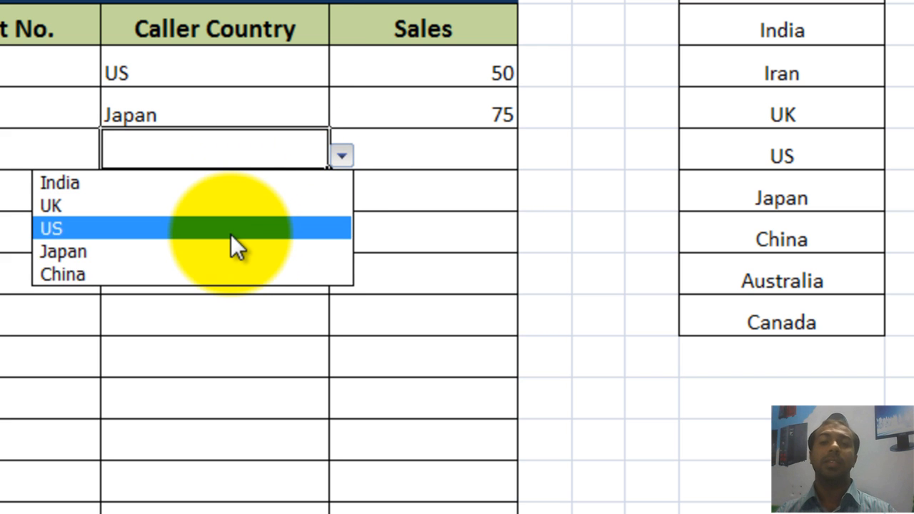
{"action": "left_click", "coordinate": [221, 151]}
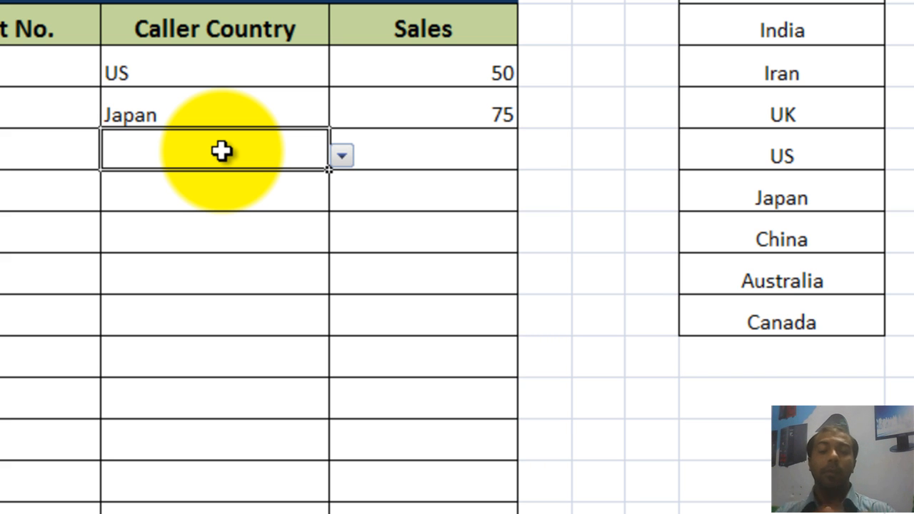
{"action": "type", "text": "Paris"}
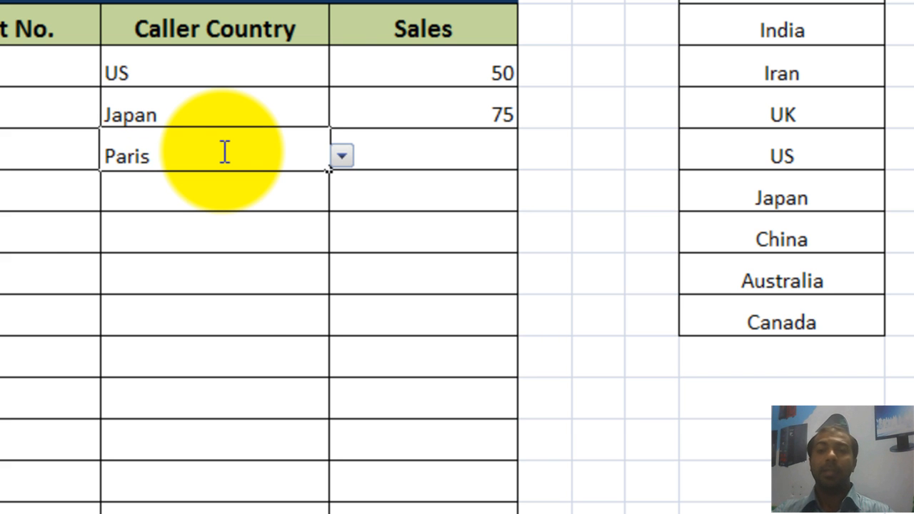
{"action": "key", "text": "Return"}
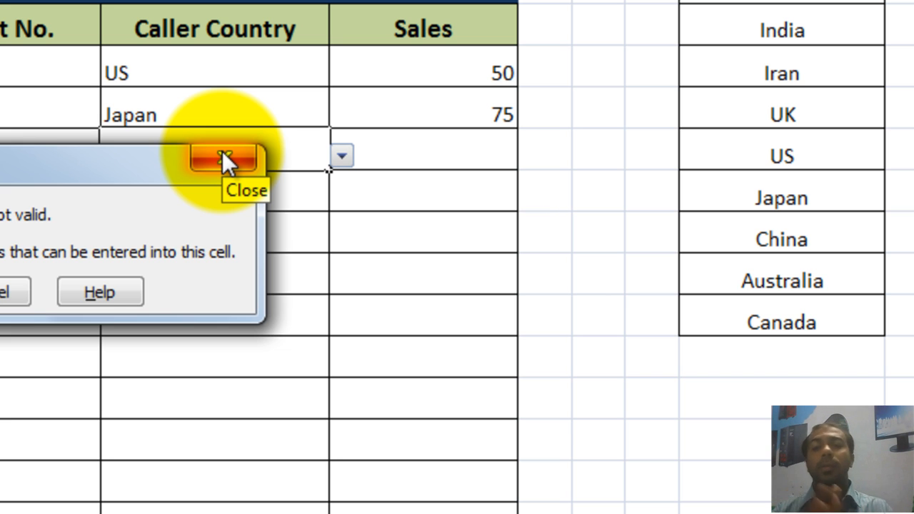
{"action": "left_click", "coordinate": [222, 159]}
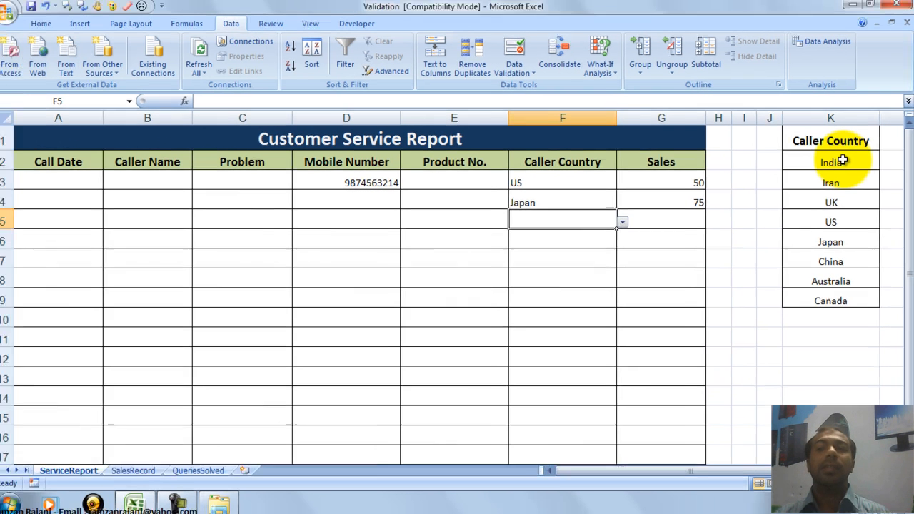
Choose UK from F5's country dropdown, then select the Caller Country cells from F3 down.
{"action": "left_click_drag", "start_coordinate": [844, 161], "coordinate": [832, 343]}
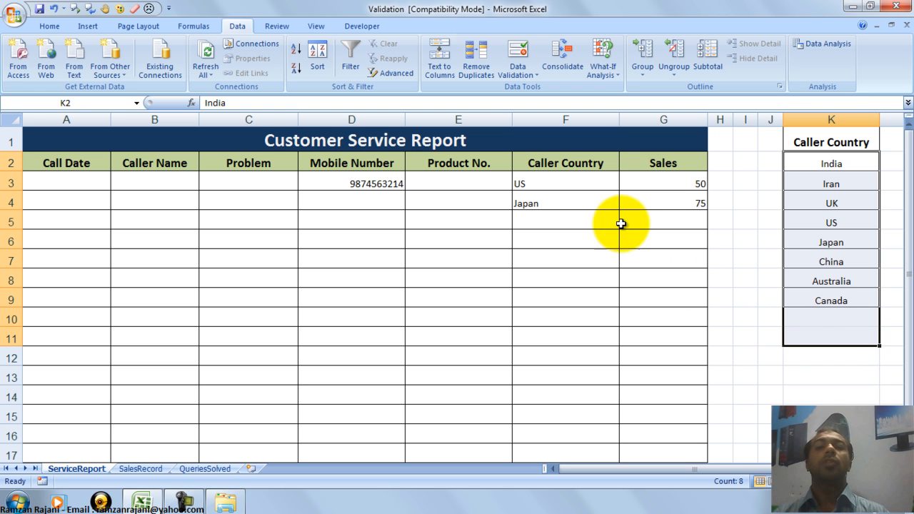
{"action": "left_click", "coordinate": [595, 183]}
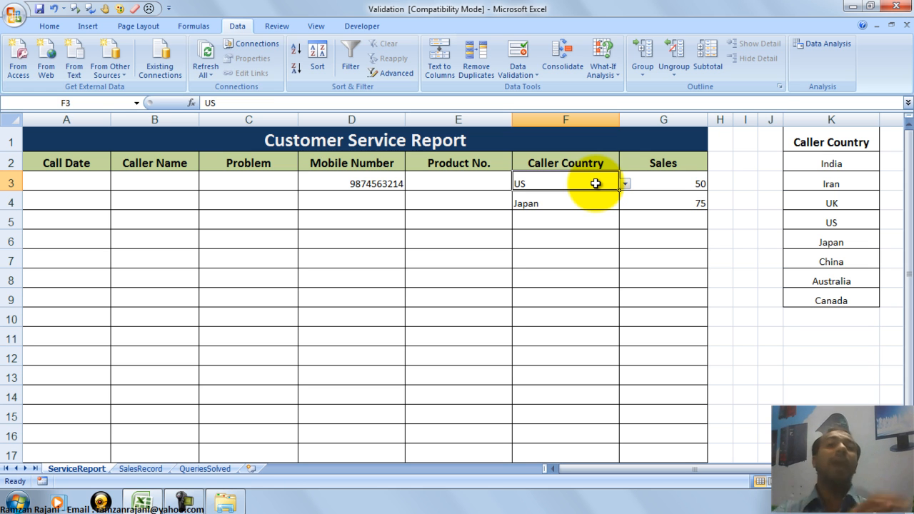
{"action": "left_click", "coordinate": [587, 215]}
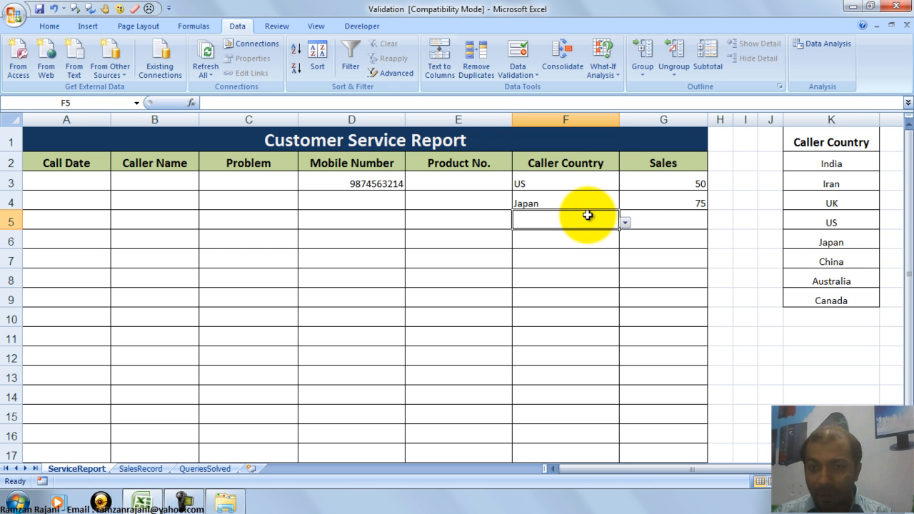
{"action": "left_click", "coordinate": [625, 224]}
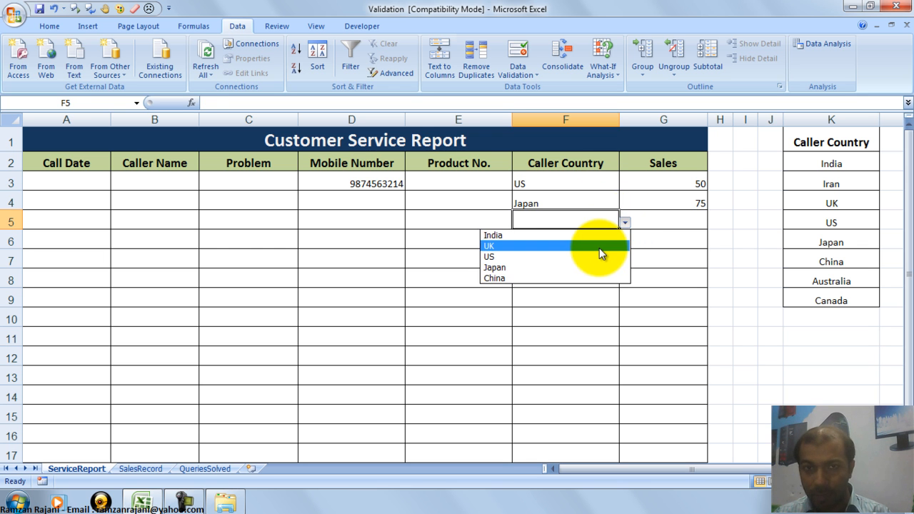
{"action": "left_click", "coordinate": [598, 248]}
{"action": "left_click_drag", "start_coordinate": [573, 179], "coordinate": [557, 449]}
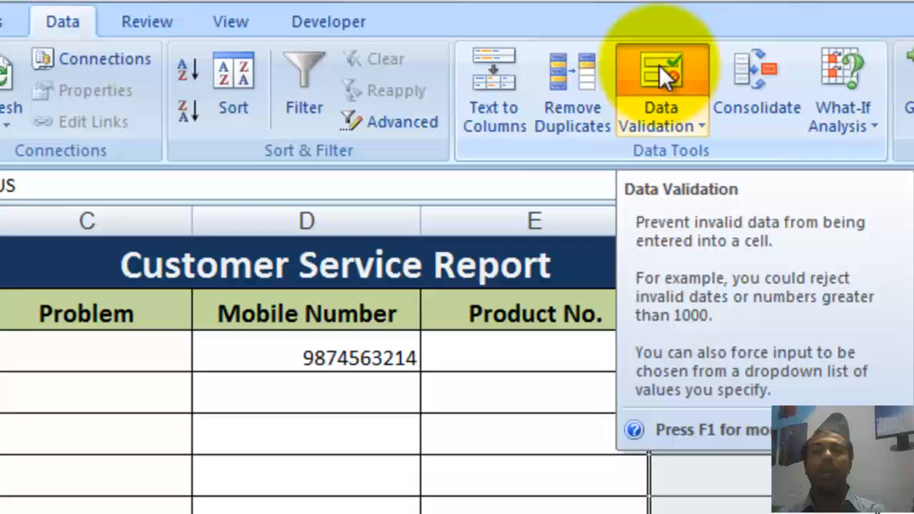
Clear all data validation from the selected Caller Country cells.
{"action": "left_click", "coordinate": [659, 65]}
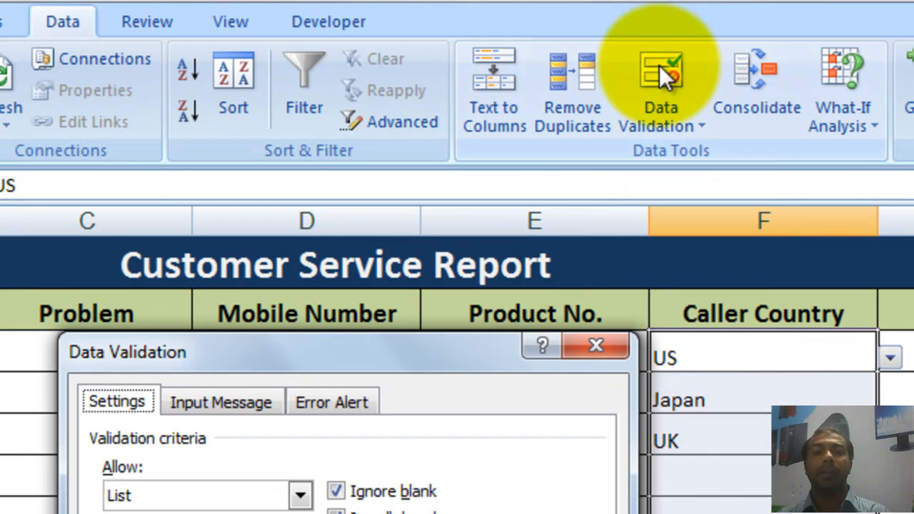
{"action": "left_click_drag", "start_coordinate": [437, 350], "coordinate": [367, 403]}
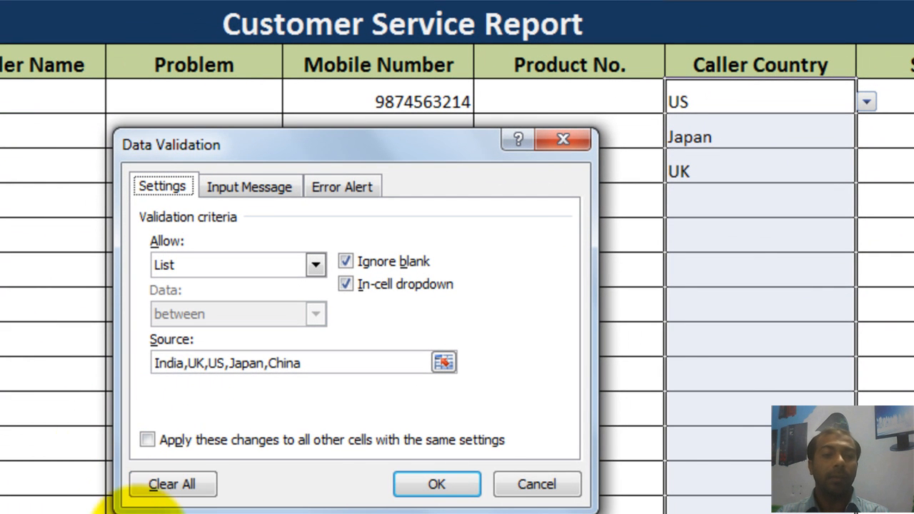
{"action": "left_click", "coordinate": [167, 481]}
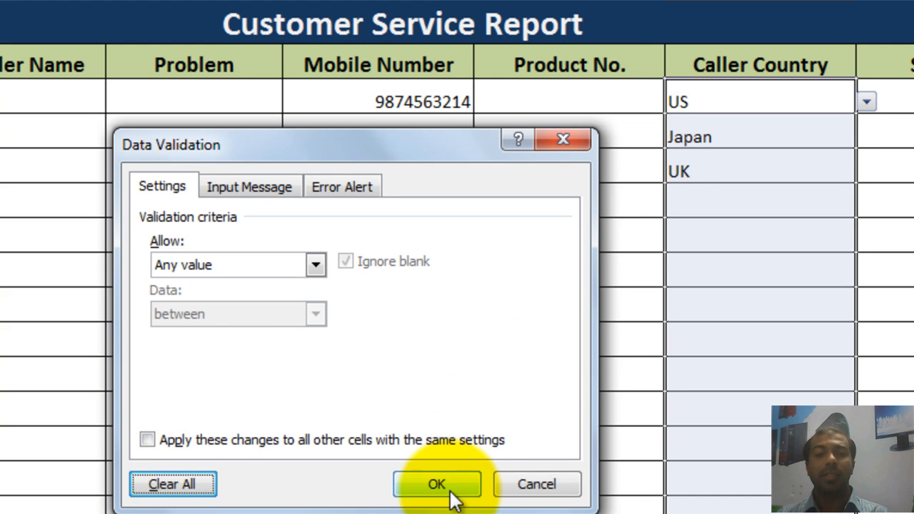
{"action": "left_click", "coordinate": [450, 488]}
{"action": "left_click", "coordinate": [785, 200]}
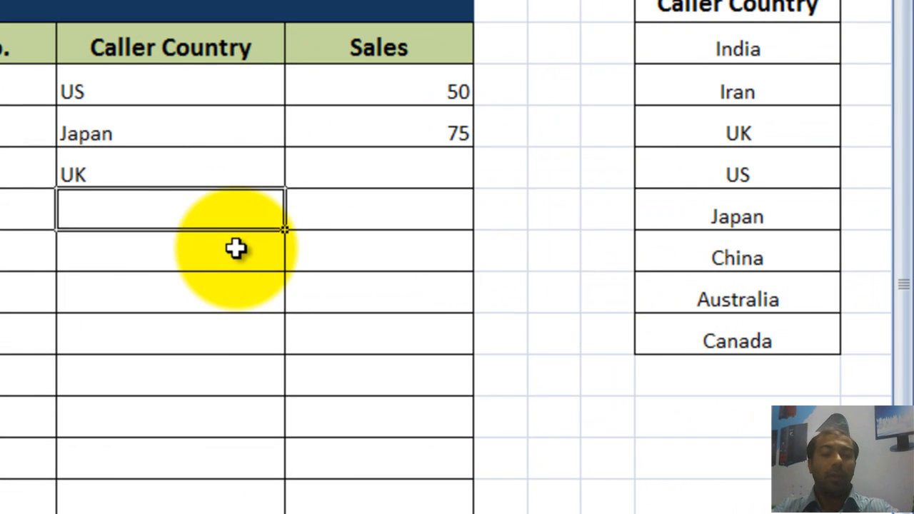
Enter Paris below UK, delete US through Paris, and reselect F3:F16.
{"action": "type", "text": "Pa"}
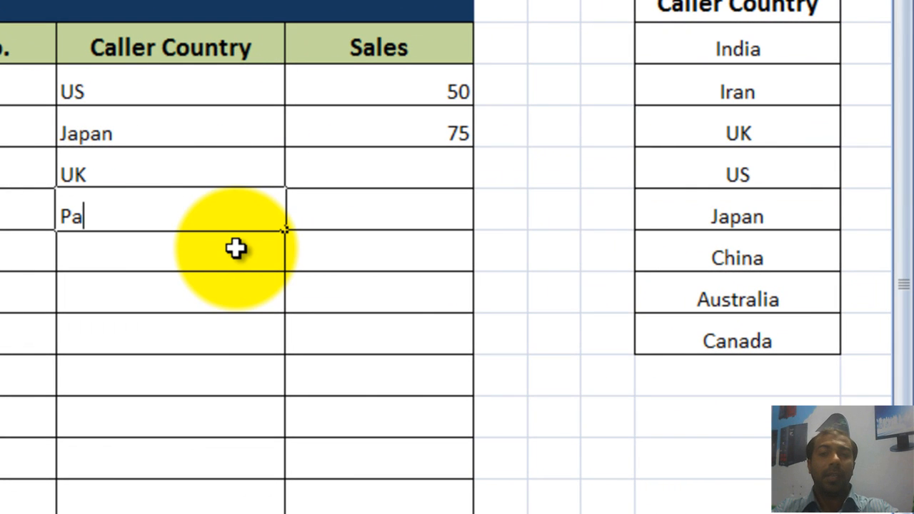
{"action": "type", "text": "ris"}
{"action": "key", "text": "Return"}
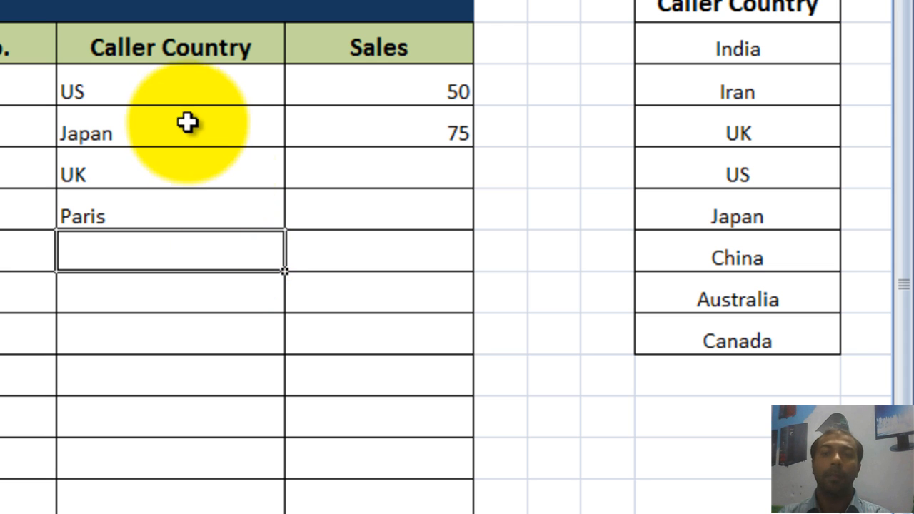
{"action": "left_click_drag", "start_coordinate": [184, 92], "coordinate": [187, 206]}
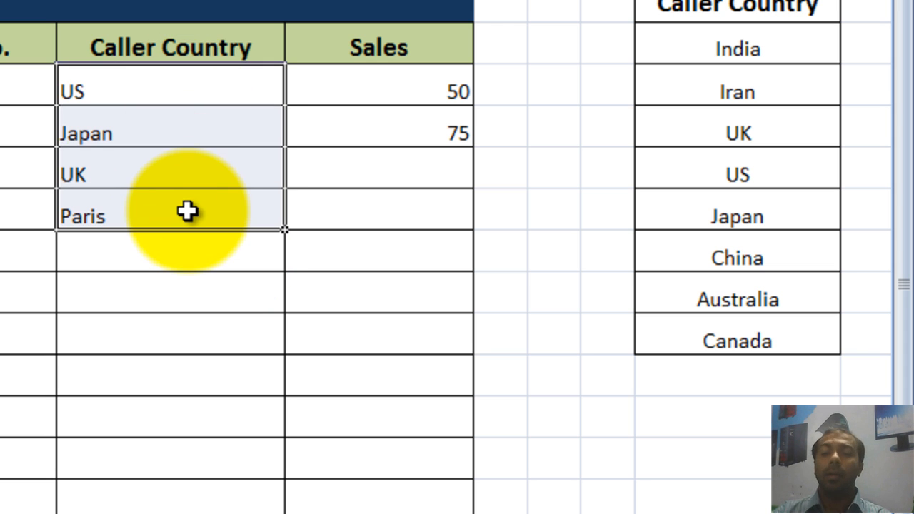
{"action": "key", "text": "Delete"}
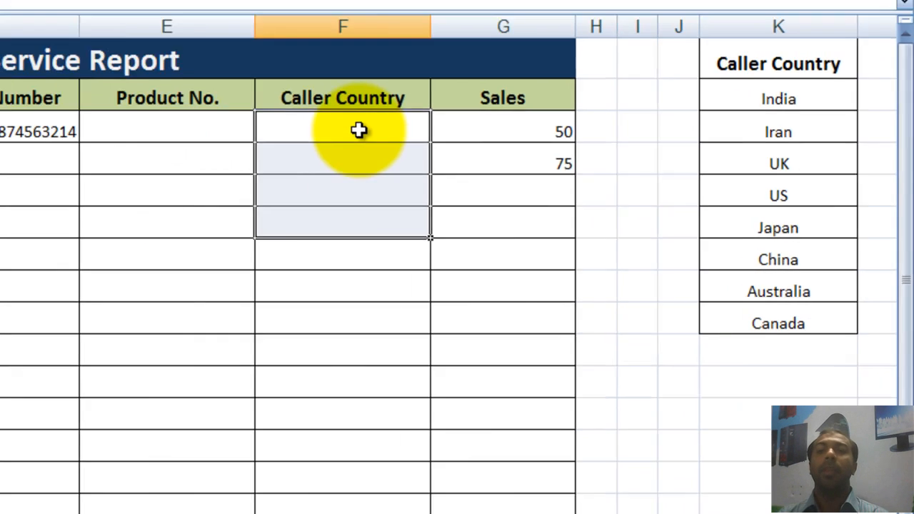
{"action": "left_click_drag", "start_coordinate": [192, 86], "coordinate": [190, 108]}
{"action": "left_click_drag", "start_coordinate": [575, 192], "coordinate": [557, 440]}
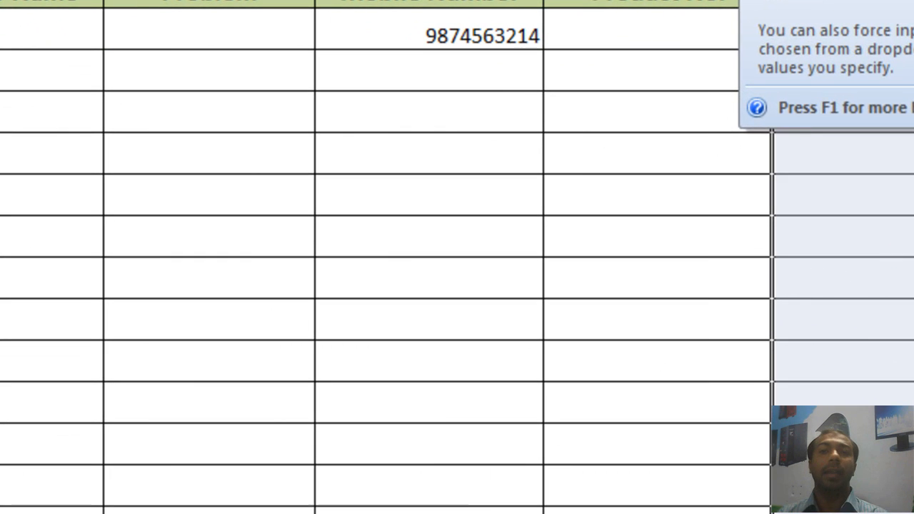
Set Caller Country validation to a List sourced from the column K table =$K$2:$K$11.
{"action": "left_click", "coordinate": [528, 46]}
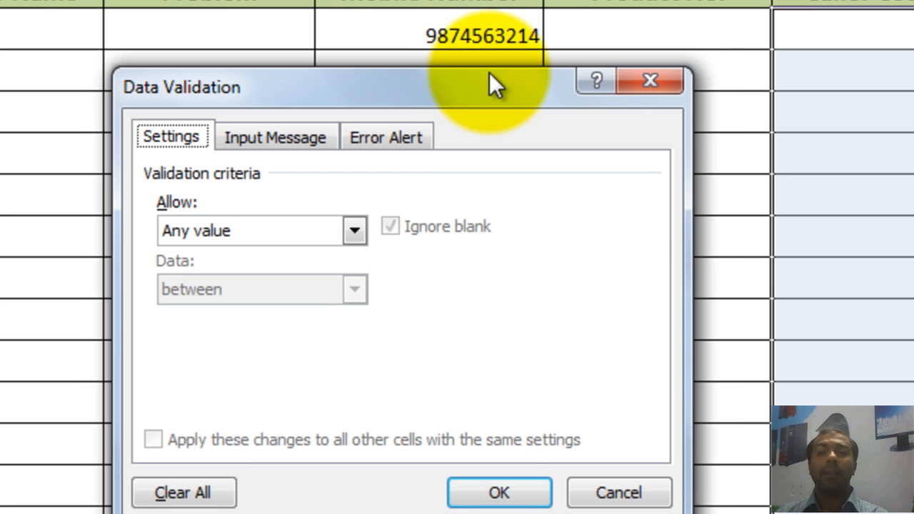
{"action": "left_click_drag", "start_coordinate": [492, 86], "coordinate": [538, 45]}
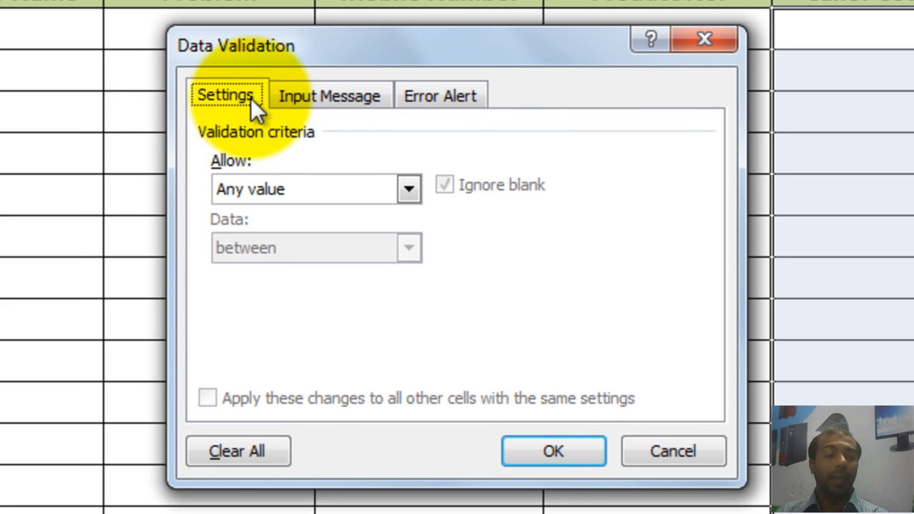
{"action": "left_click", "coordinate": [410, 187]}
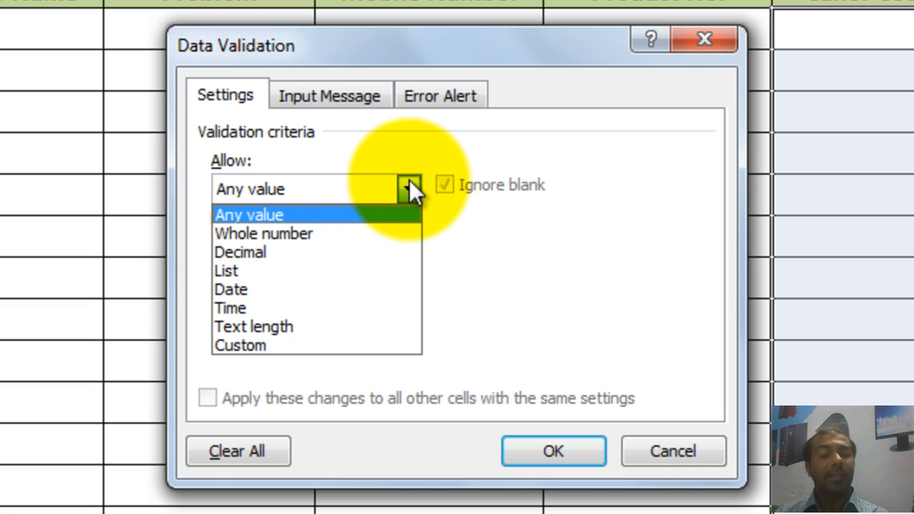
{"action": "left_click", "coordinate": [341, 271]}
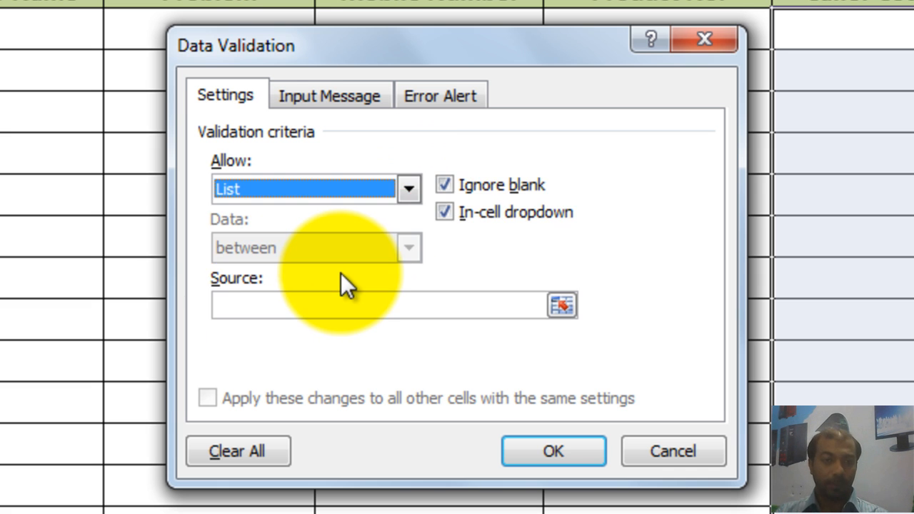
{"action": "left_click", "coordinate": [321, 306]}
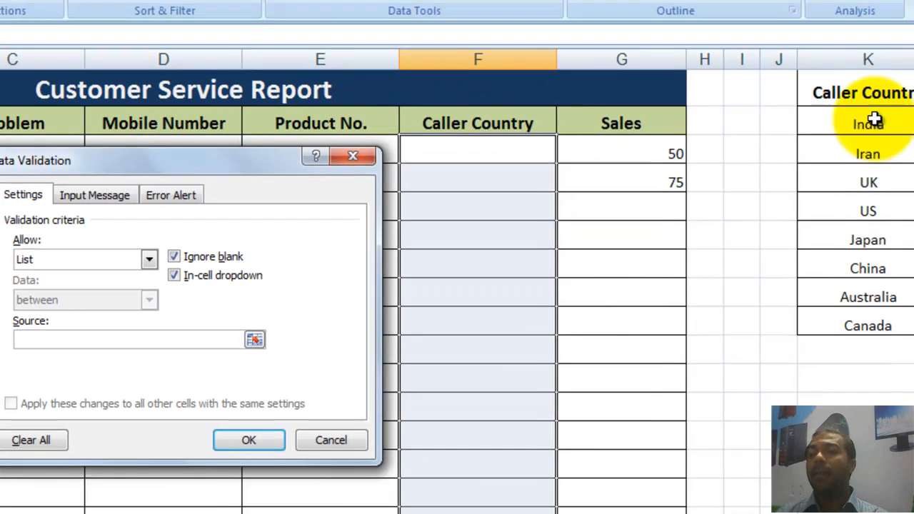
{"action": "left_click_drag", "start_coordinate": [873, 122], "coordinate": [814, 382]}
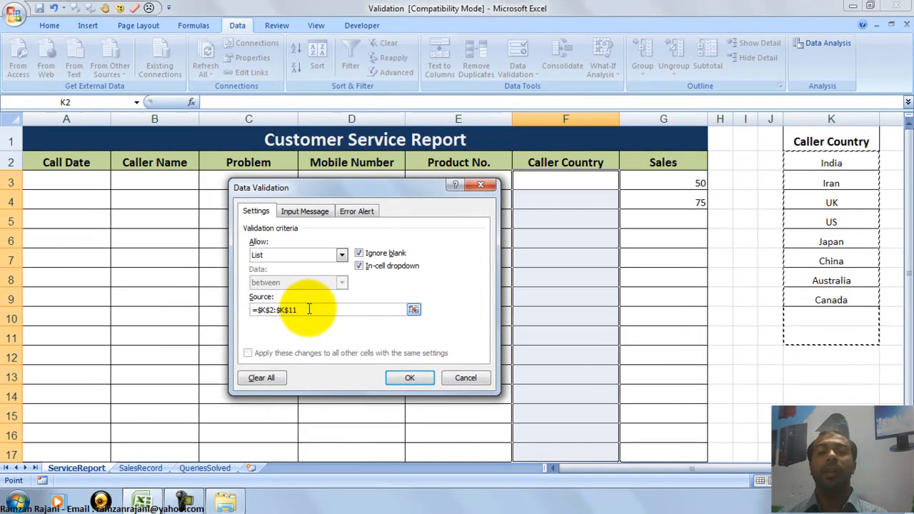
Apply the K2:K11 list rule and choose UK in F3 from its dropdown.
{"action": "left_click", "coordinate": [392, 384]}
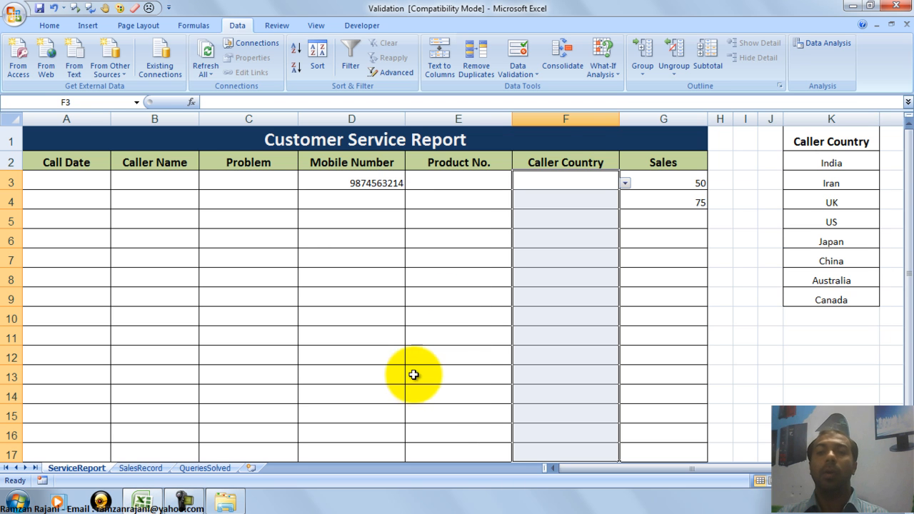
{"action": "left_click", "coordinate": [588, 176]}
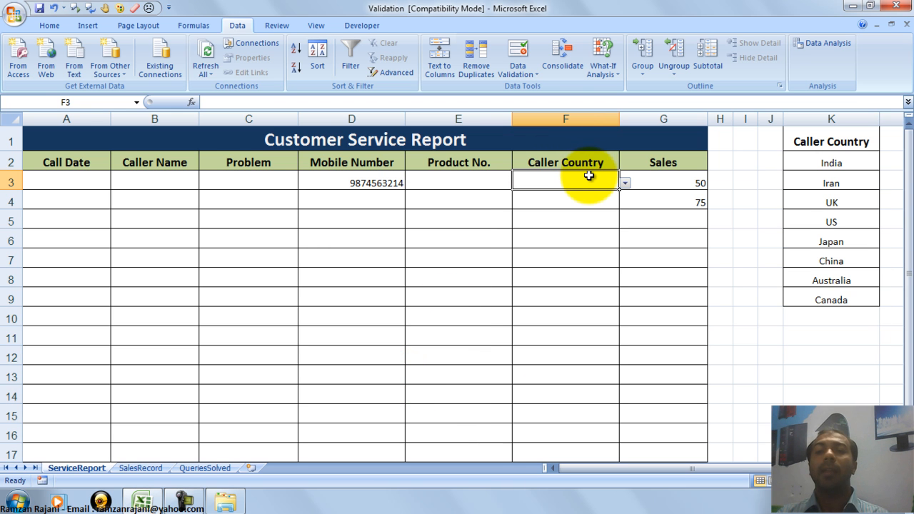
{"action": "left_click", "coordinate": [625, 183]}
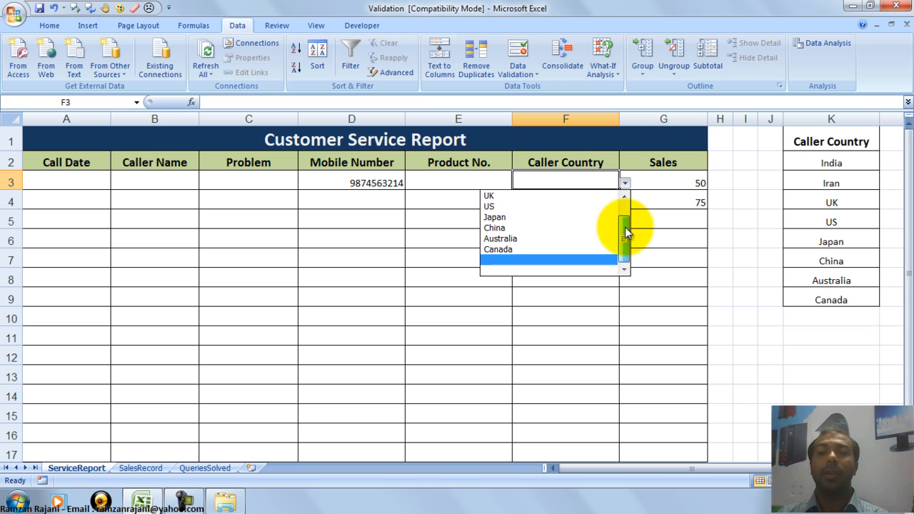
{"action": "left_click_drag", "start_coordinate": [625, 230], "coordinate": [622, 198]}
{"action": "left_click", "coordinate": [572, 214]}
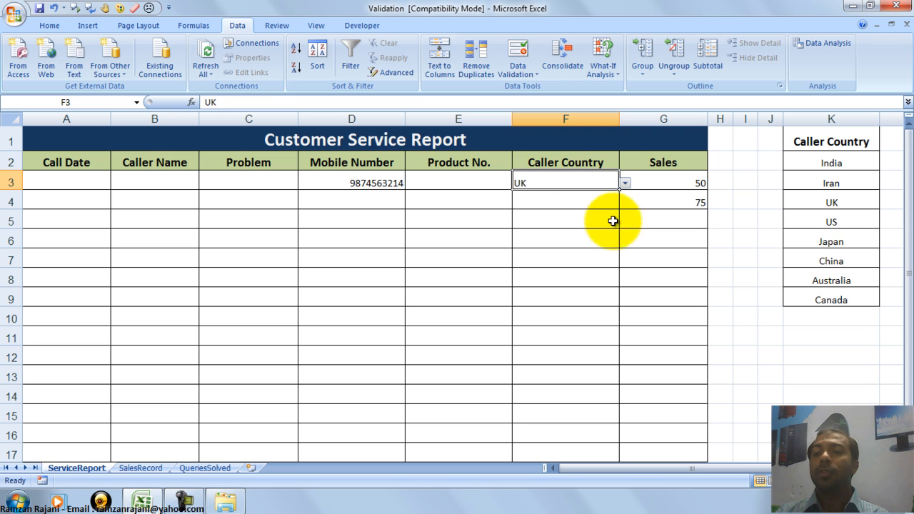
{"action": "left_click", "coordinate": [803, 314]}
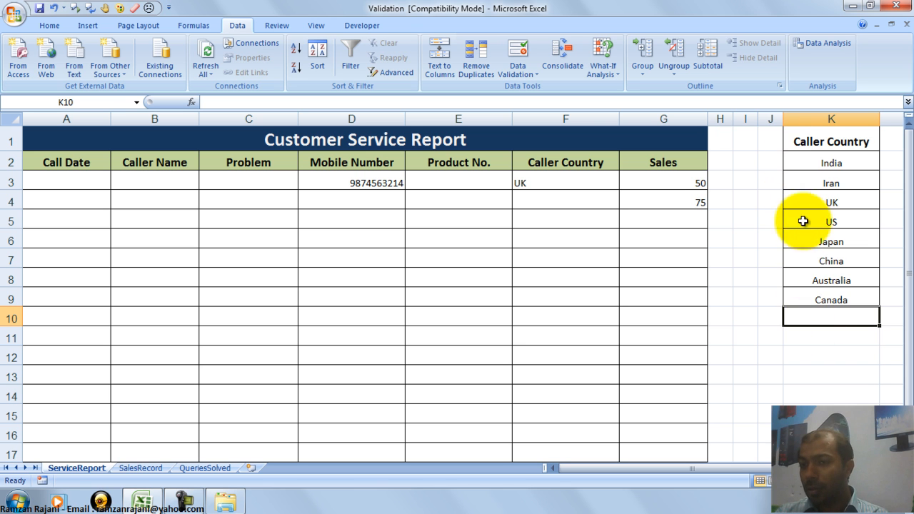
Add Africa to K10 in the country table and choose Africa in F4's dropdown.
{"action": "type", "text": "Af"}
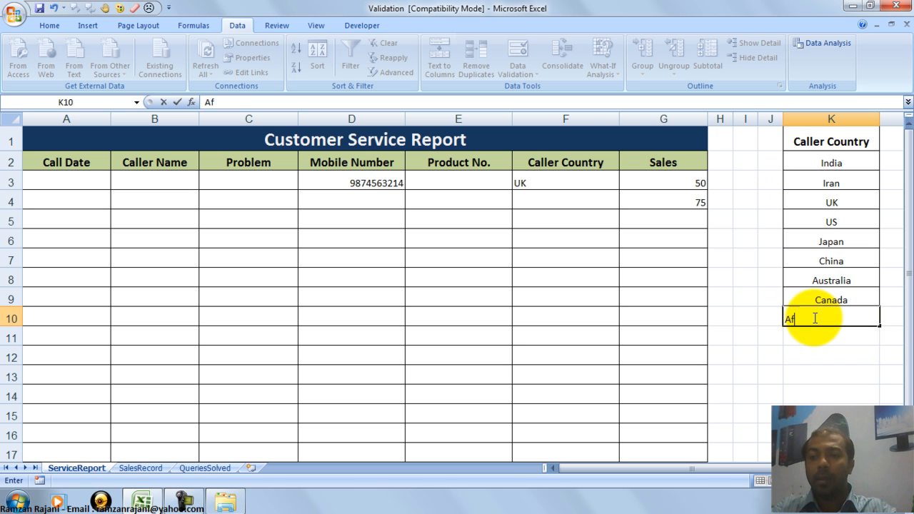
{"action": "type", "text": "rica"}
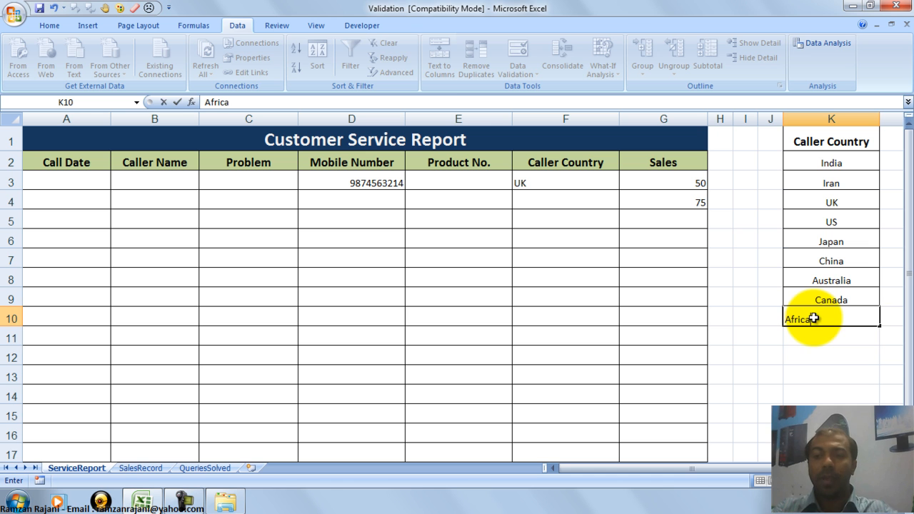
{"action": "key", "text": "Return"}
{"action": "left_click", "coordinate": [537, 197]}
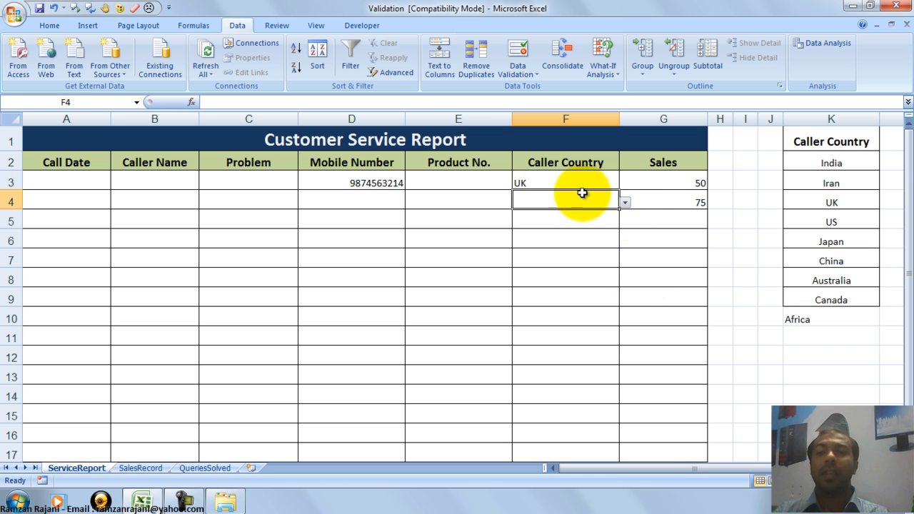
{"action": "left_click", "coordinate": [626, 202]}
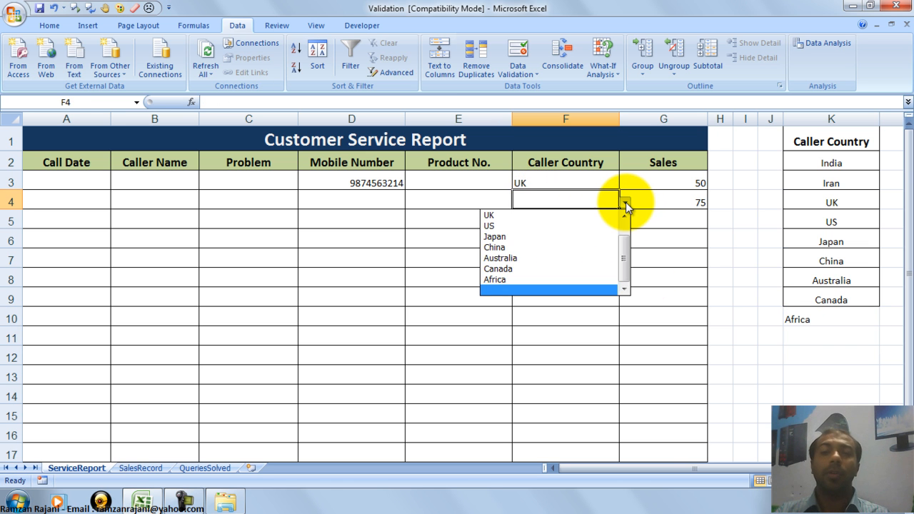
{"action": "left_click", "coordinate": [567, 284]}
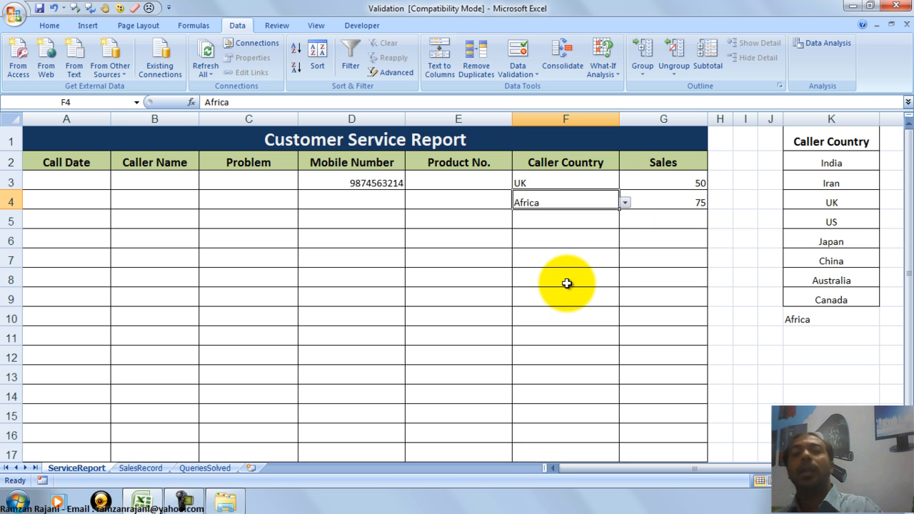
{"action": "left_click", "coordinate": [452, 178]}
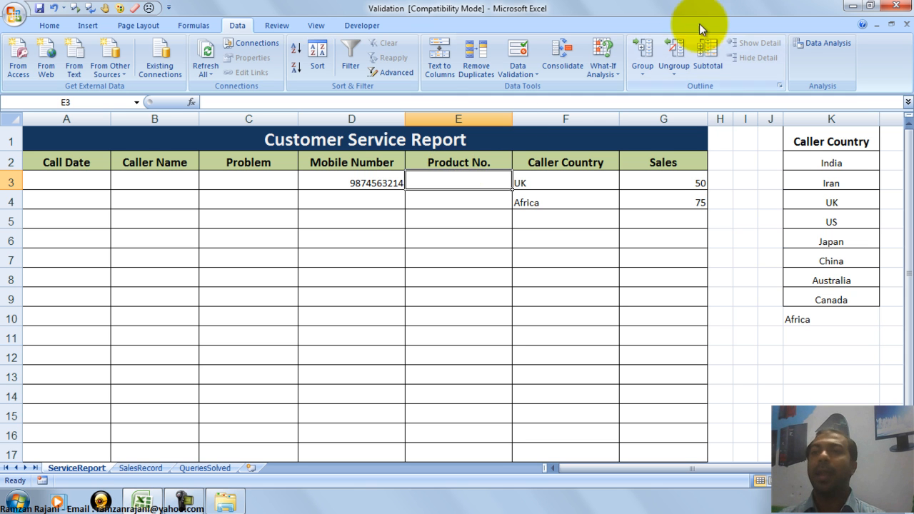
Close the Validation workbook without saving, exit Excel and the folder window, then open Excel Training.
{"action": "left_click", "coordinate": [904, 5]}
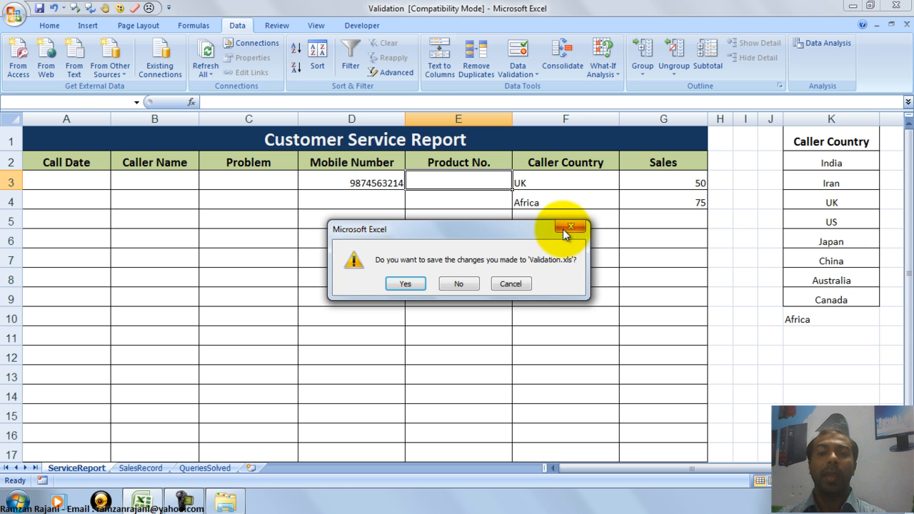
{"action": "left_click", "coordinate": [468, 285]}
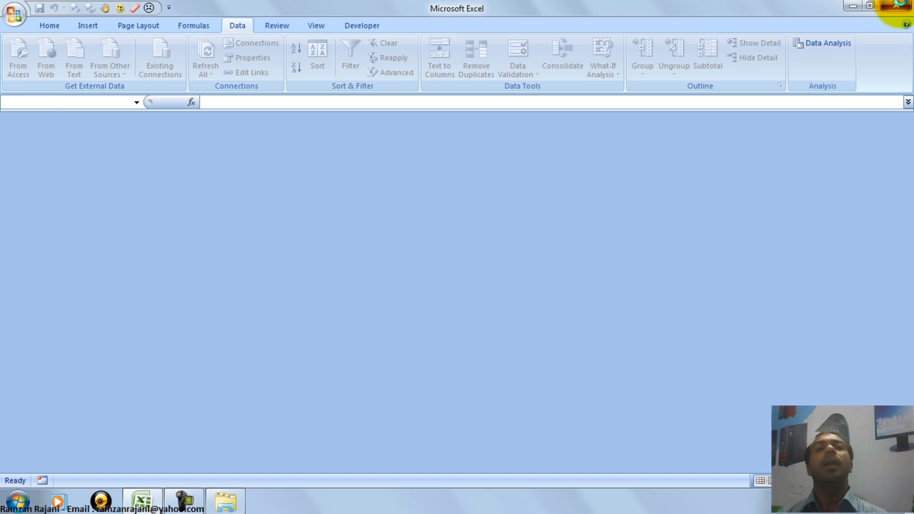
{"action": "left_click", "coordinate": [898, 6]}
{"action": "left_click", "coordinate": [903, 5]}
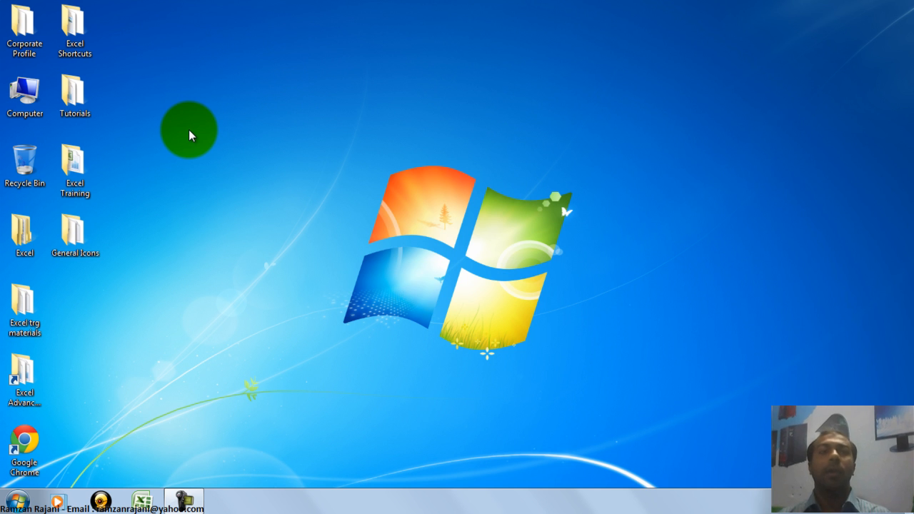
{"action": "left_click", "coordinate": [81, 162]}
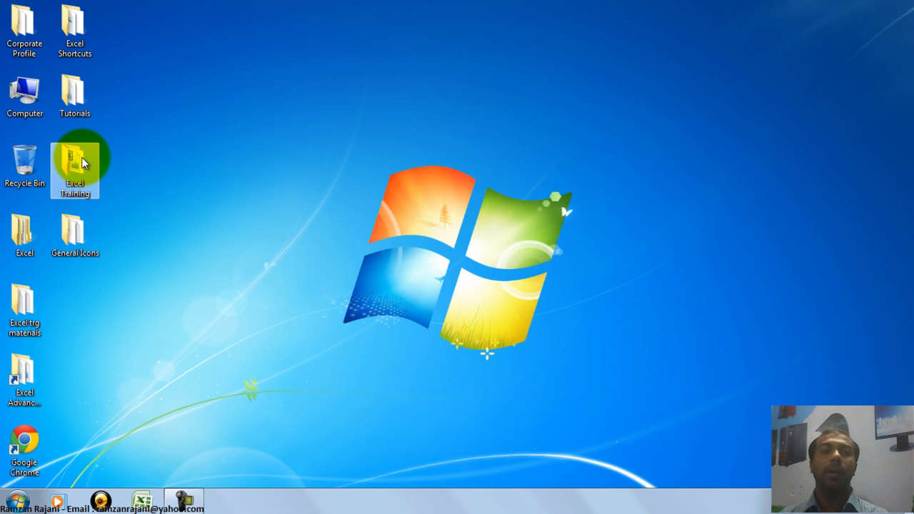
{"action": "double_click", "coordinate": [81, 158]}
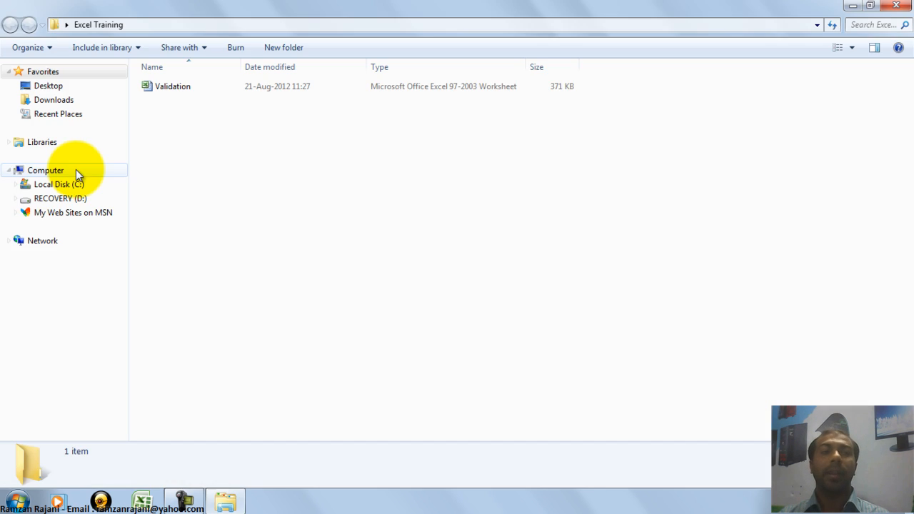
Reopen the unchanged Validation workbook from the Excel Training folder and pick cell D3.
{"action": "double_click", "coordinate": [189, 87]}
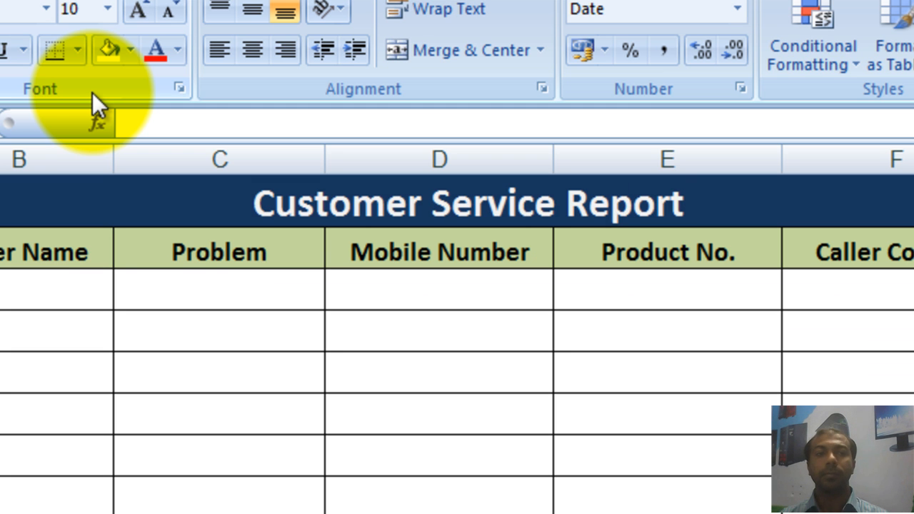
{"action": "left_click", "coordinate": [239, 292]}
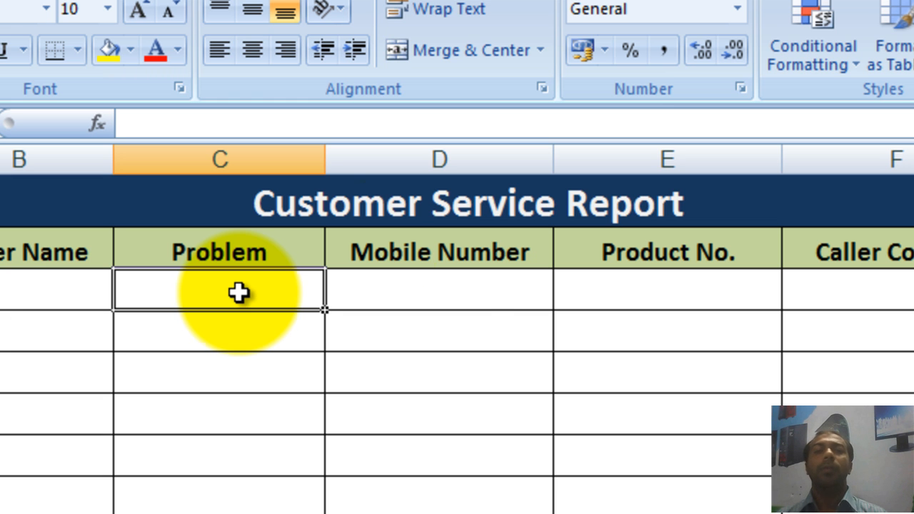
{"action": "left_click", "coordinate": [451, 282]}
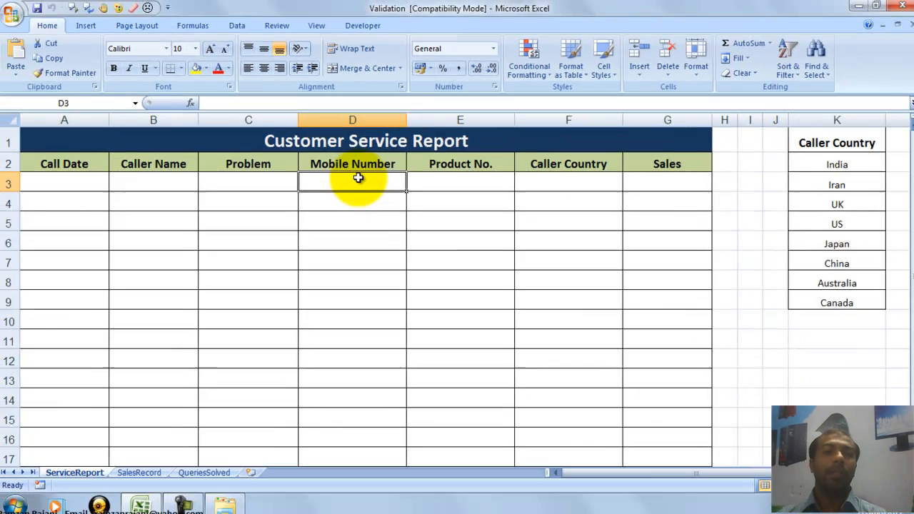
Select Mobile Number cells D3:D12 and bring up the Data tab tools.
{"action": "left_click_drag", "start_coordinate": [357, 177], "coordinate": [347, 446]}
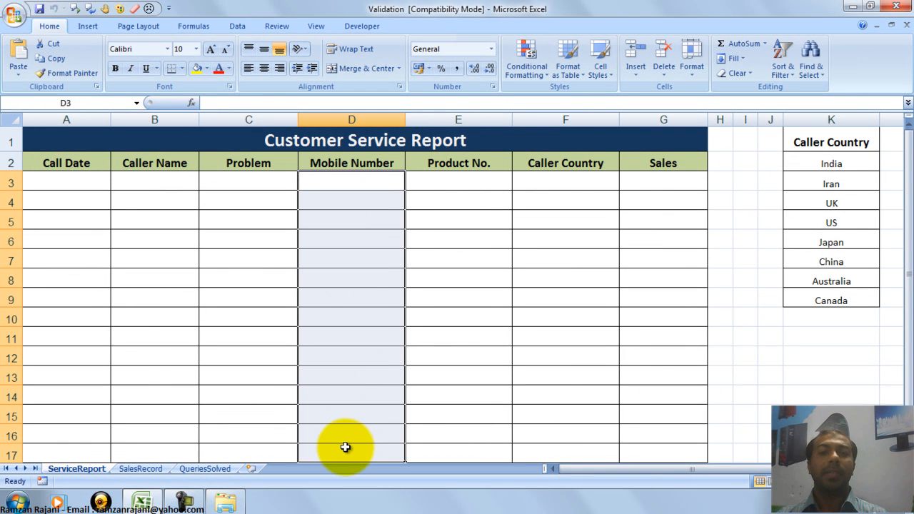
{"action": "left_click", "coordinate": [367, 186]}
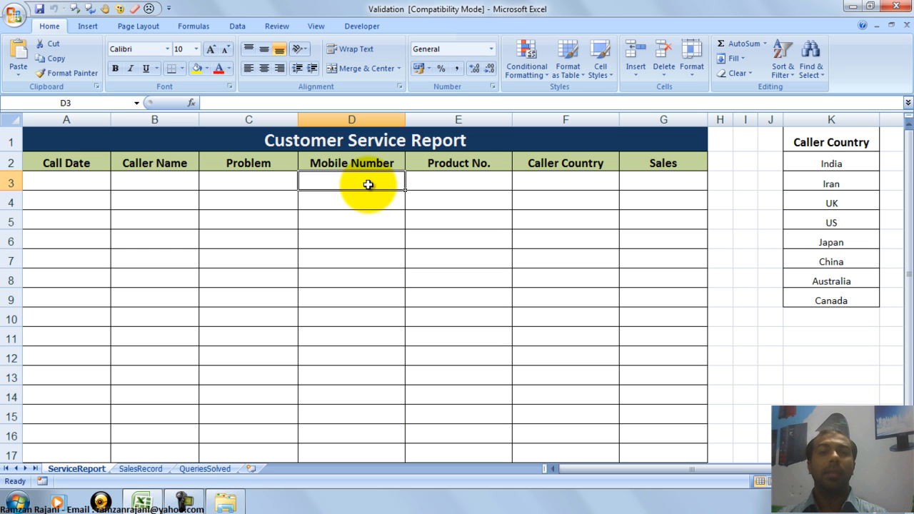
{"action": "left_click_drag", "start_coordinate": [367, 186], "coordinate": [347, 444]}
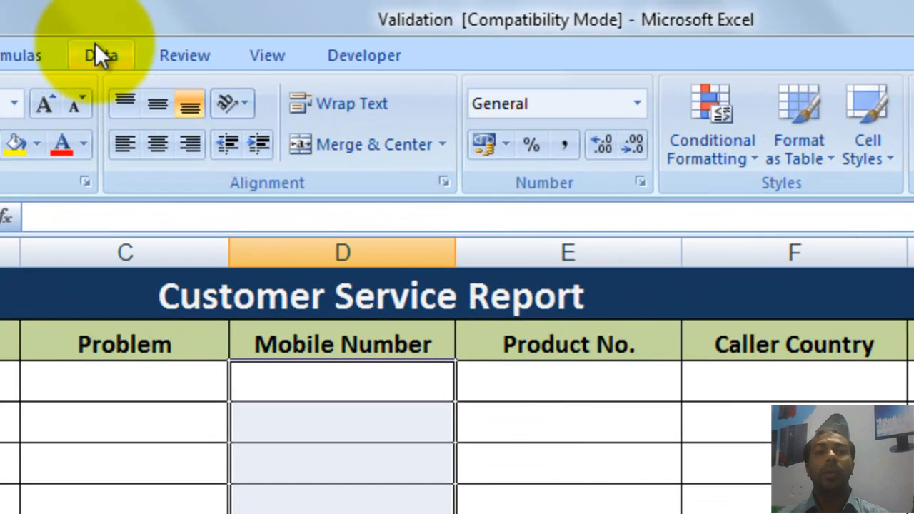
{"action": "left_click", "coordinate": [99, 53]}
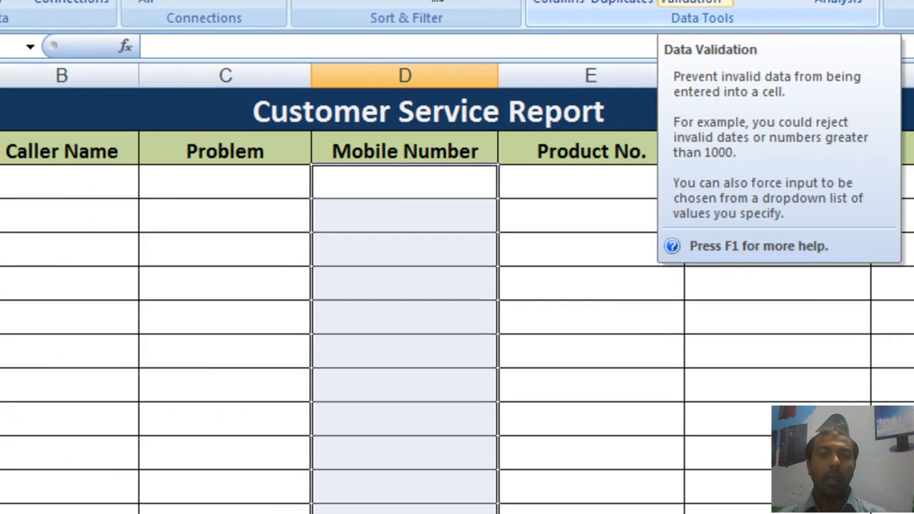
Add a Text length rule so Mobile Number entries must equal exactly 10 characters.
{"action": "left_click", "coordinate": [696, 100]}
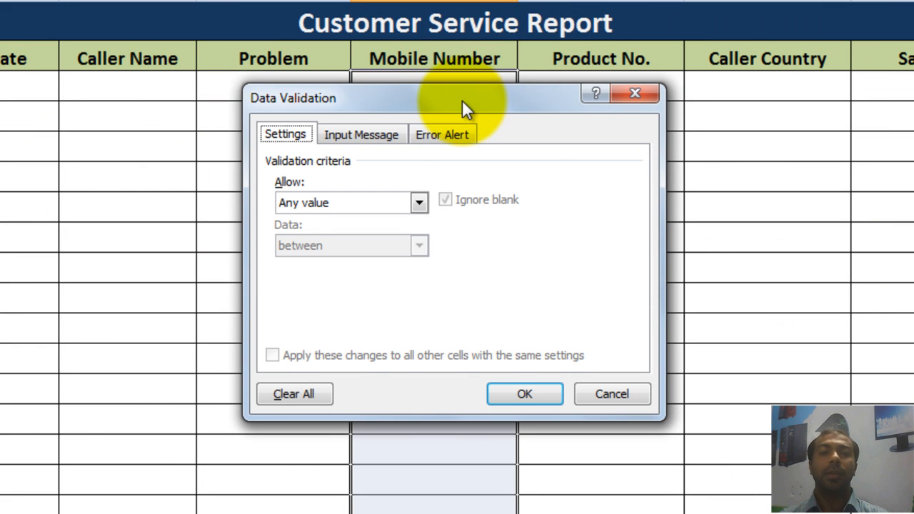
{"action": "left_click_drag", "start_coordinate": [462, 100], "coordinate": [465, 187]}
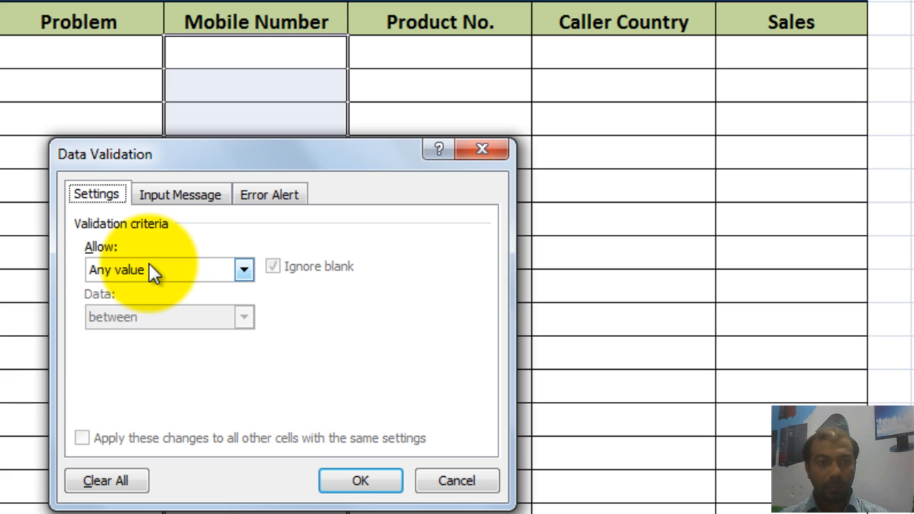
{"action": "left_click", "coordinate": [151, 271]}
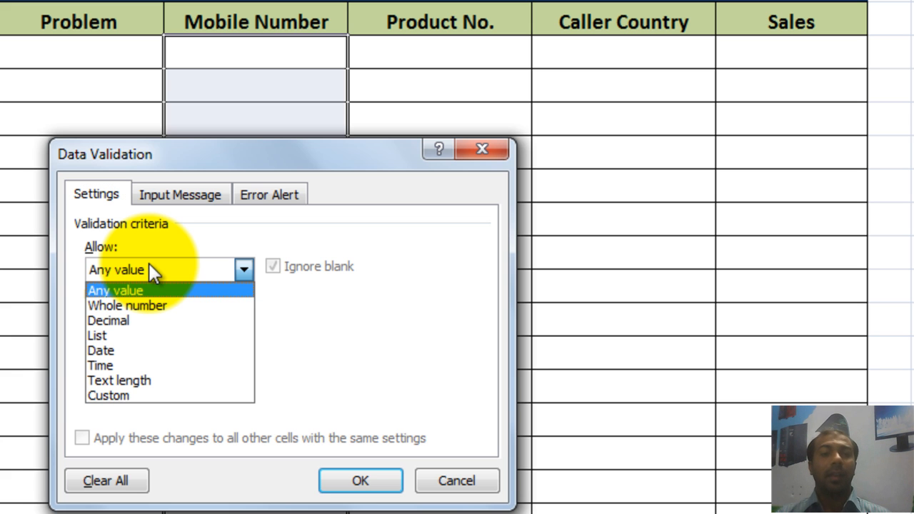
{"action": "left_click", "coordinate": [168, 377]}
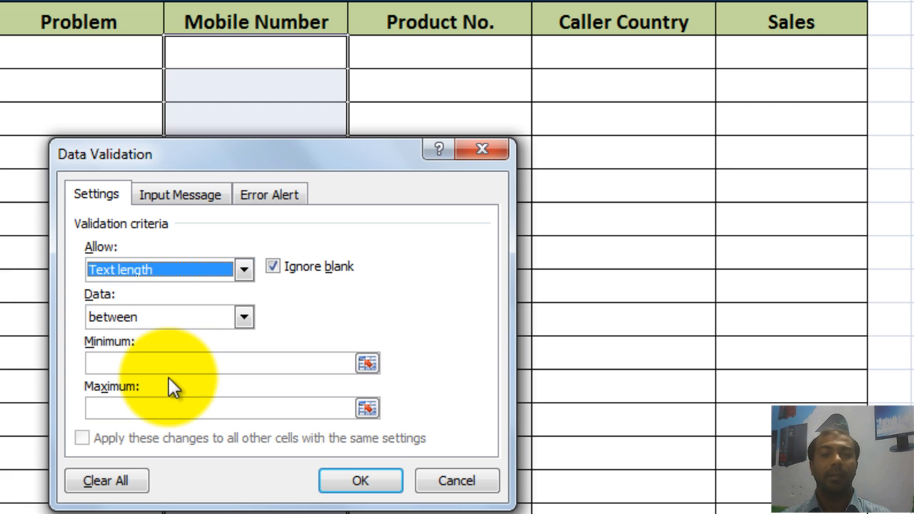
{"action": "left_click", "coordinate": [122, 319]}
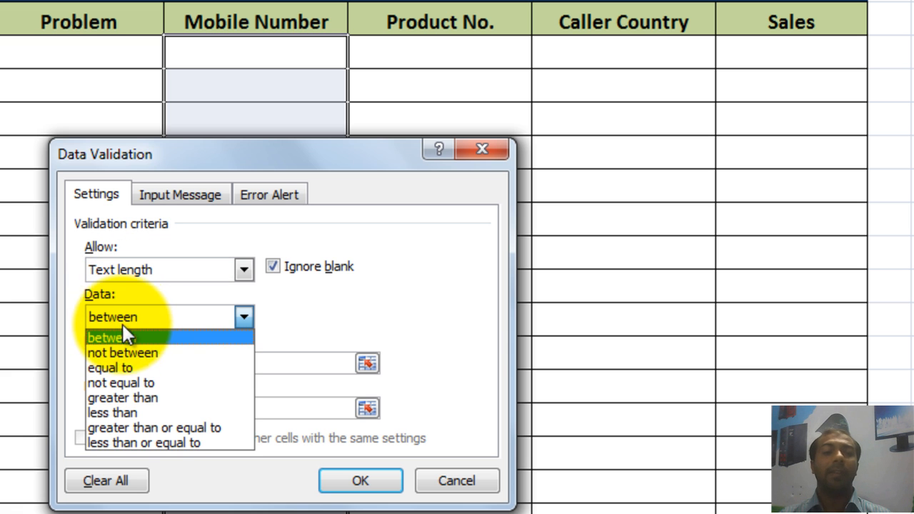
{"action": "left_click", "coordinate": [126, 367]}
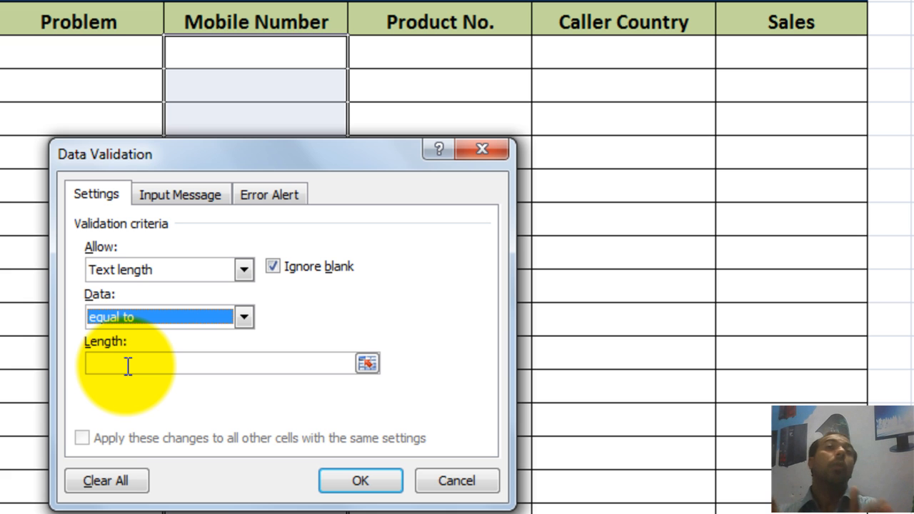
{"action": "left_click", "coordinate": [128, 367]}
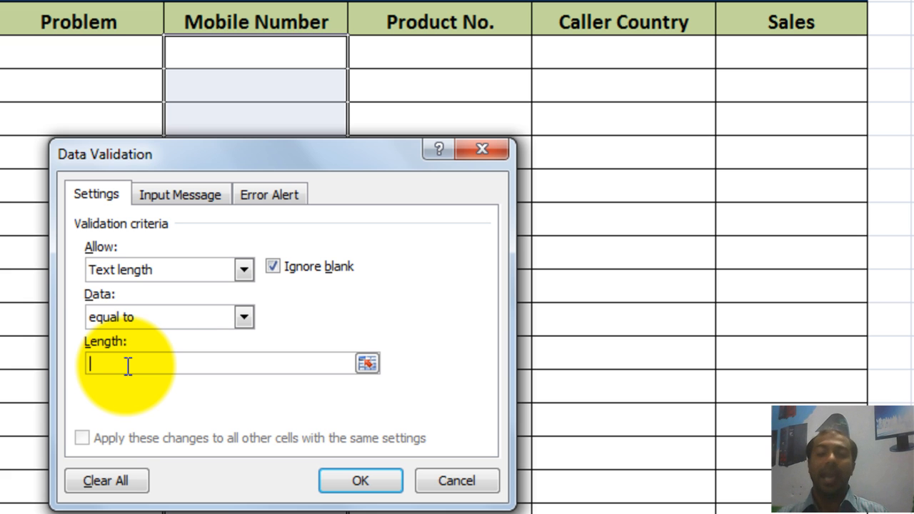
{"action": "type", "text": "10"}
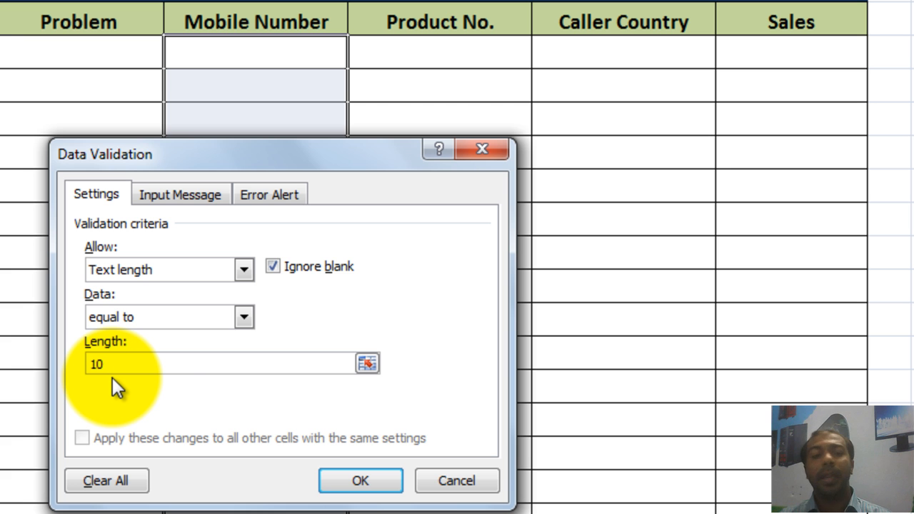
{"action": "left_click", "coordinate": [337, 481]}
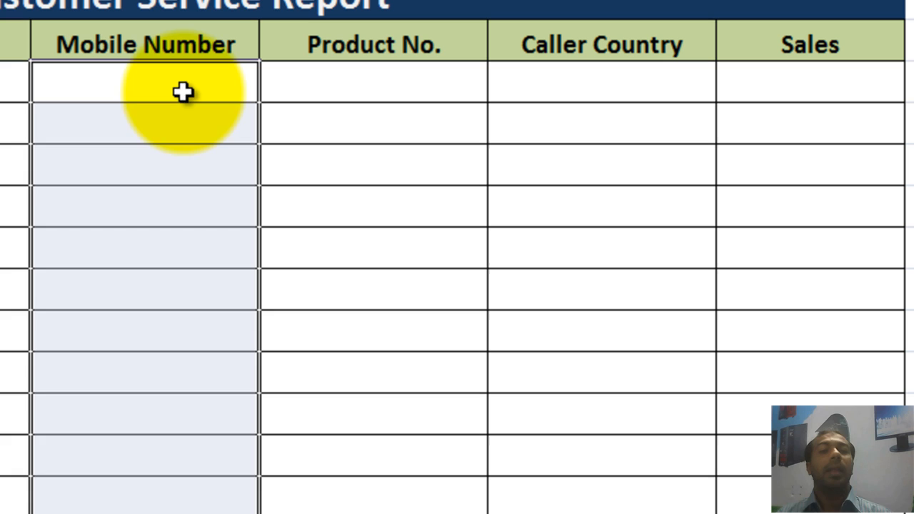
Enter a 10-digit test mobile number in D3, then confirm a 12-digit number is rejected and cancelled.
{"action": "left_click", "coordinate": [183, 91]}
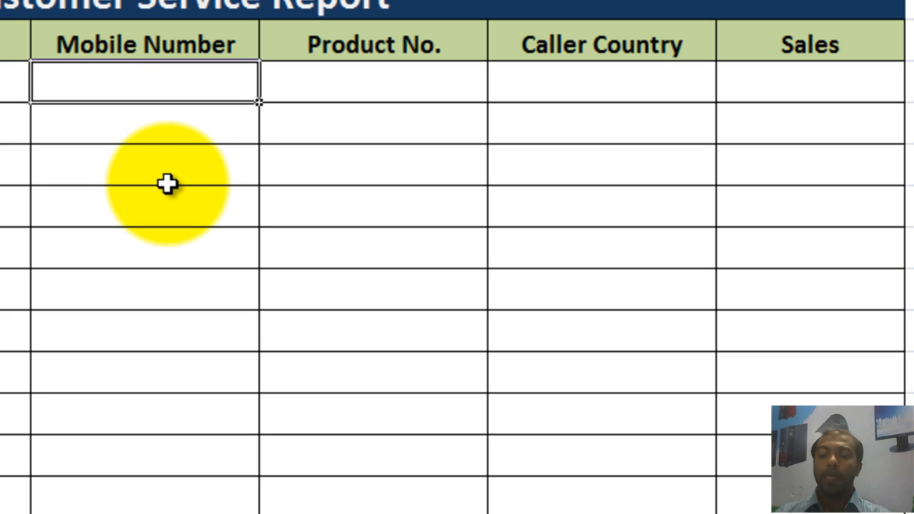
{"action": "type", "text": "9874563214"}
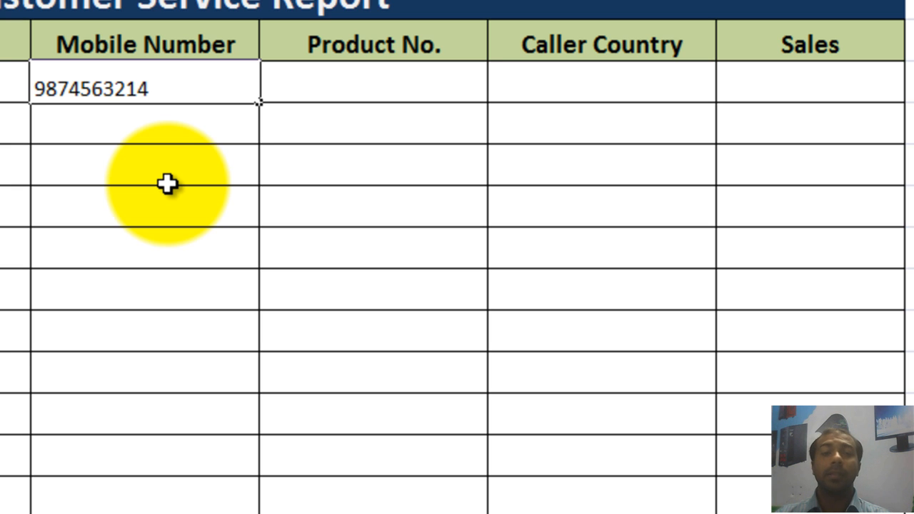
{"action": "key", "text": "Return"}
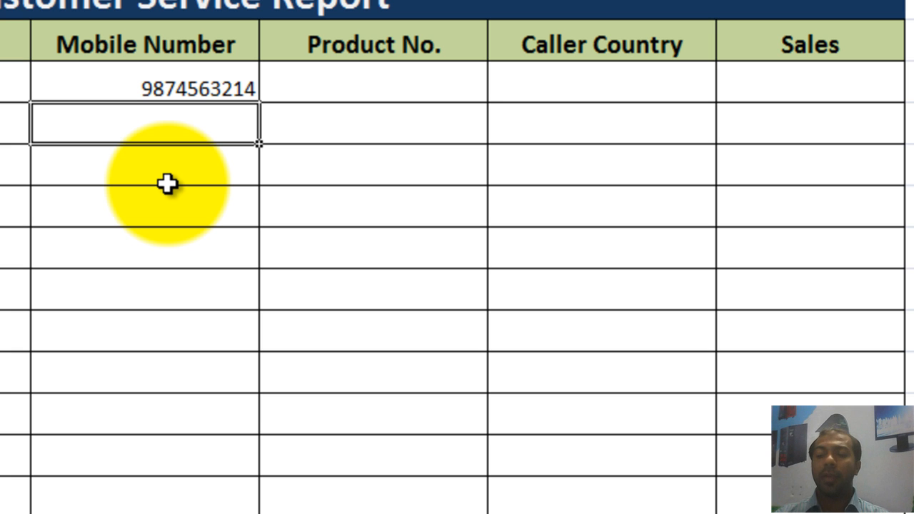
{"action": "type", "text": "987456321456"}
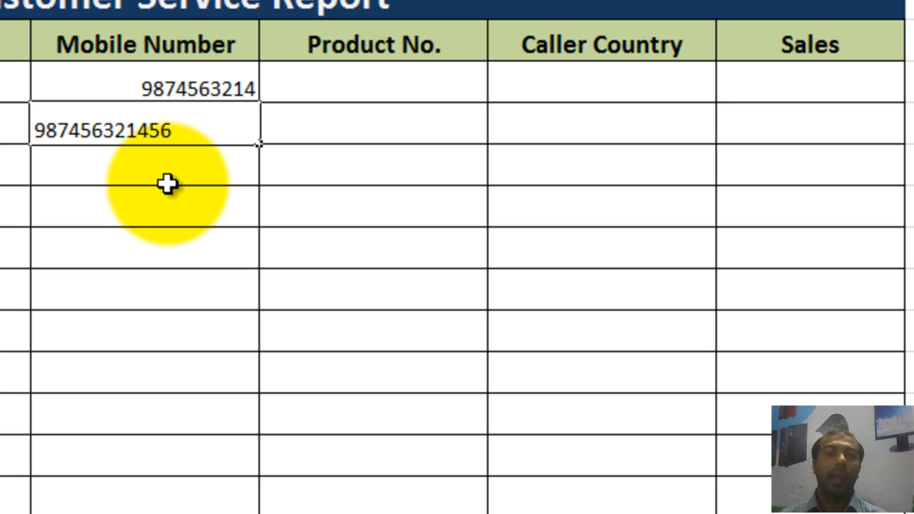
{"action": "key", "text": "Return"}
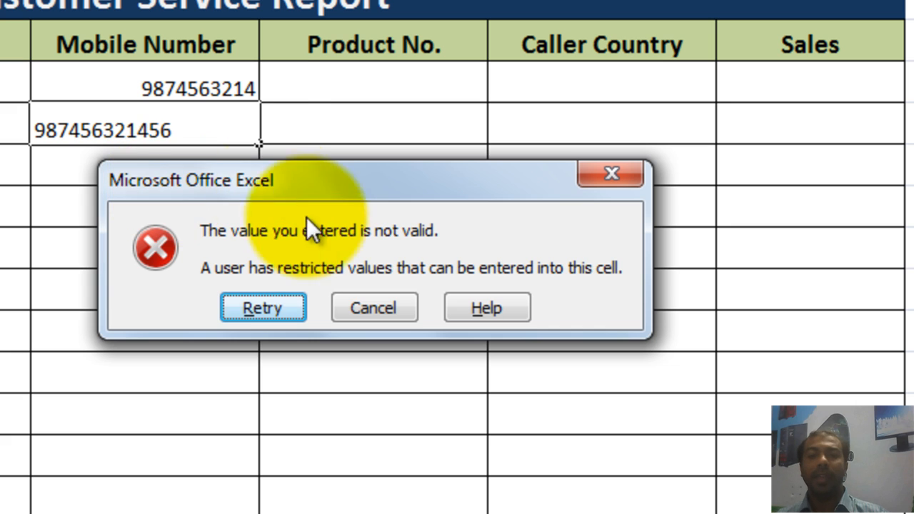
{"action": "left_click", "coordinate": [369, 300]}
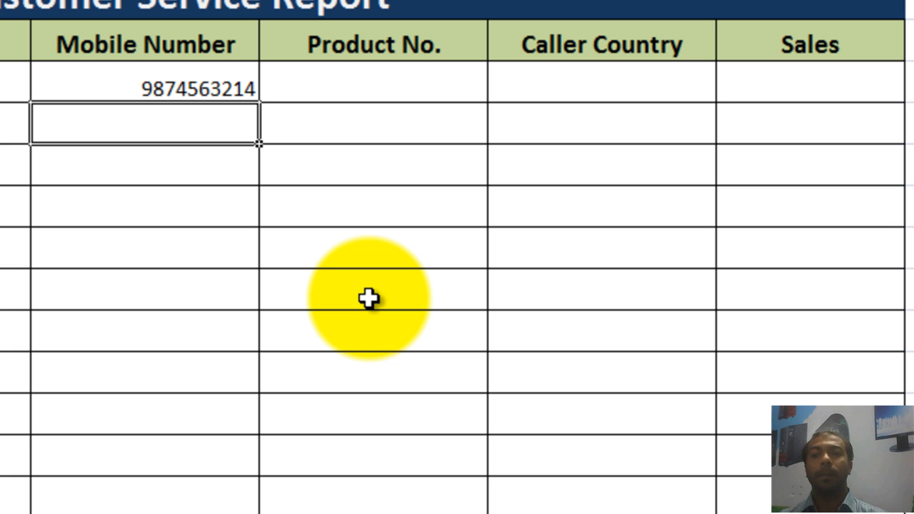
{"action": "left_click", "coordinate": [804, 79]}
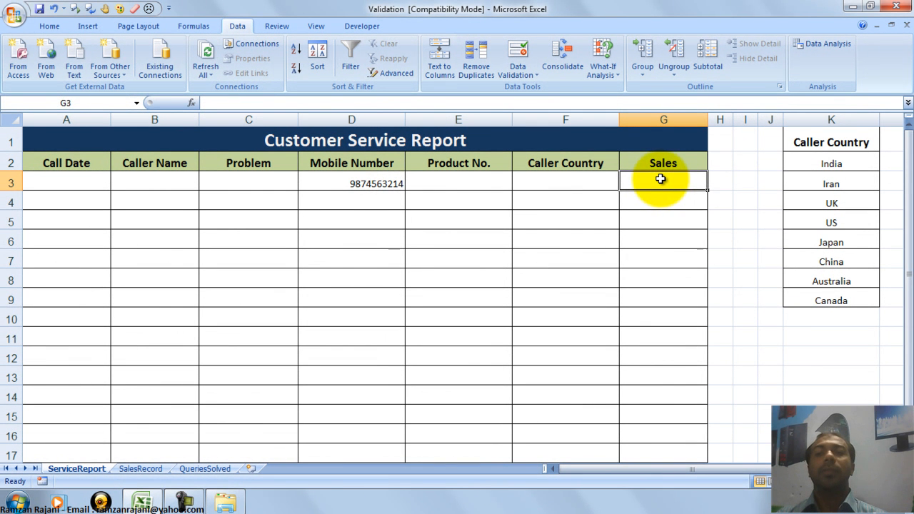
Give the Sales cells from G3 down a Whole number rule, minimum 1, maximum 100.
{"action": "left_click_drag", "start_coordinate": [660, 184], "coordinate": [660, 445]}
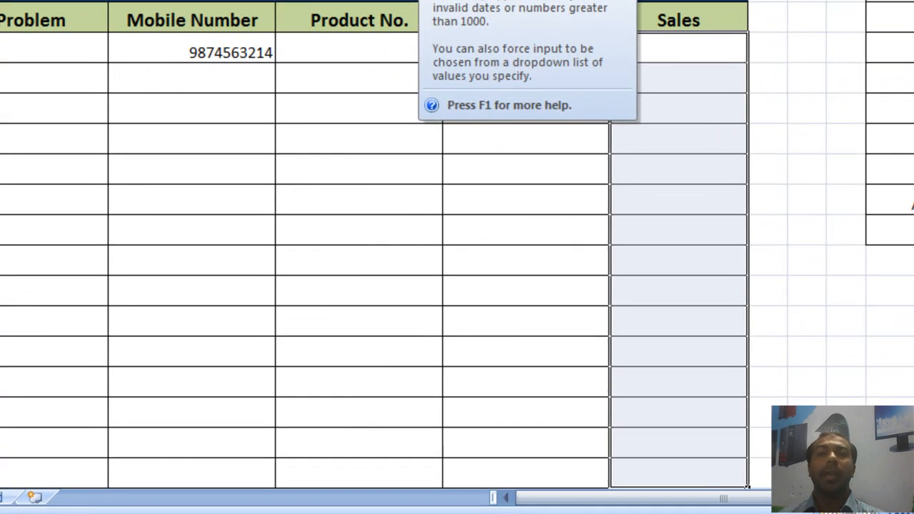
{"action": "left_click", "coordinate": [502, 5]}
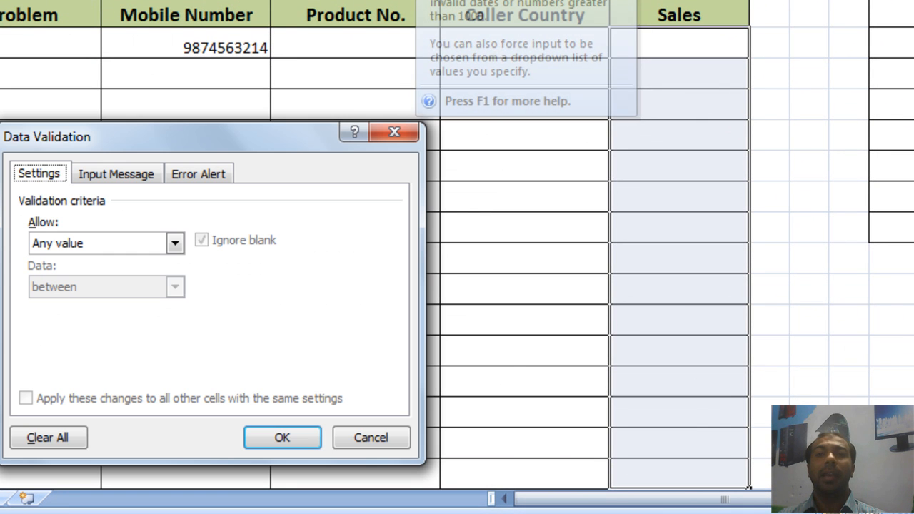
{"action": "left_click_drag", "start_coordinate": [286, 131], "coordinate": [468, 78]}
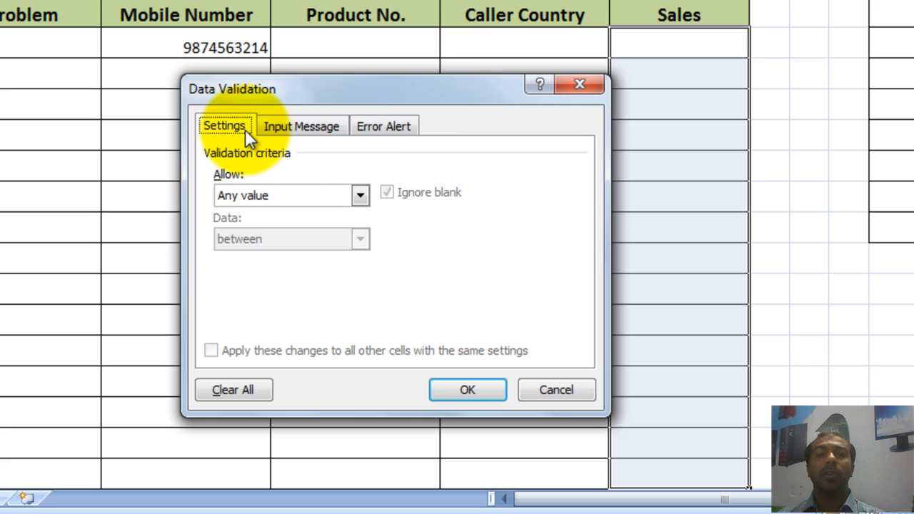
{"action": "left_click_drag", "start_coordinate": [302, 100], "coordinate": [564, 223]}
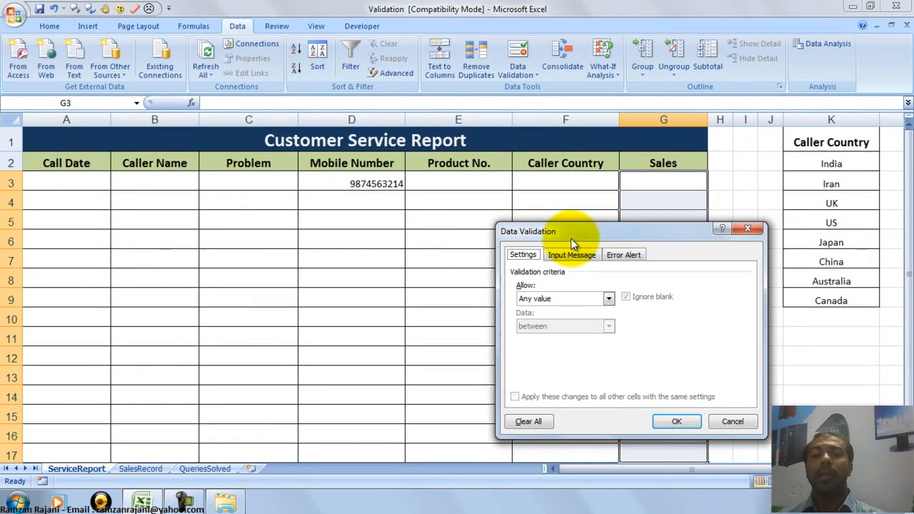
{"action": "left_click", "coordinate": [549, 304]}
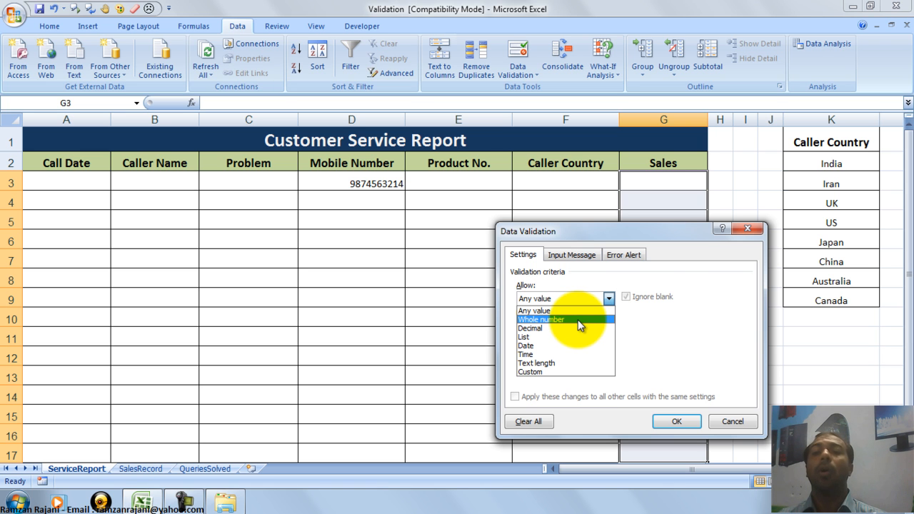
{"action": "left_click", "coordinate": [578, 320]}
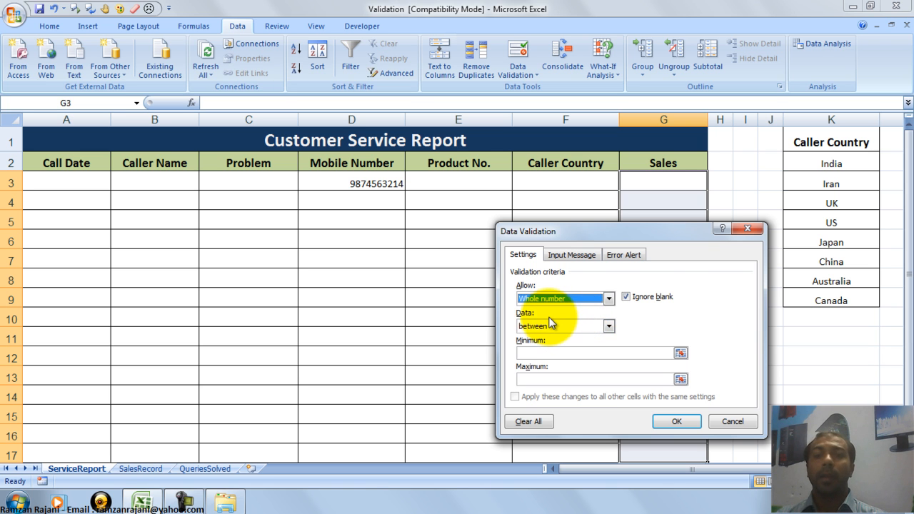
{"action": "left_click", "coordinate": [546, 352]}
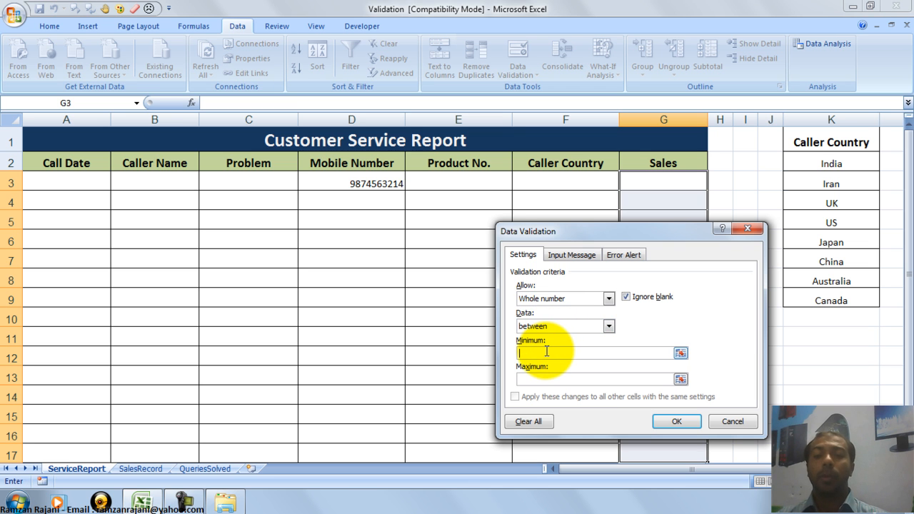
{"action": "type", "text": "1"}
{"action": "key", "text": "Tab"}
{"action": "type", "text": "100"}
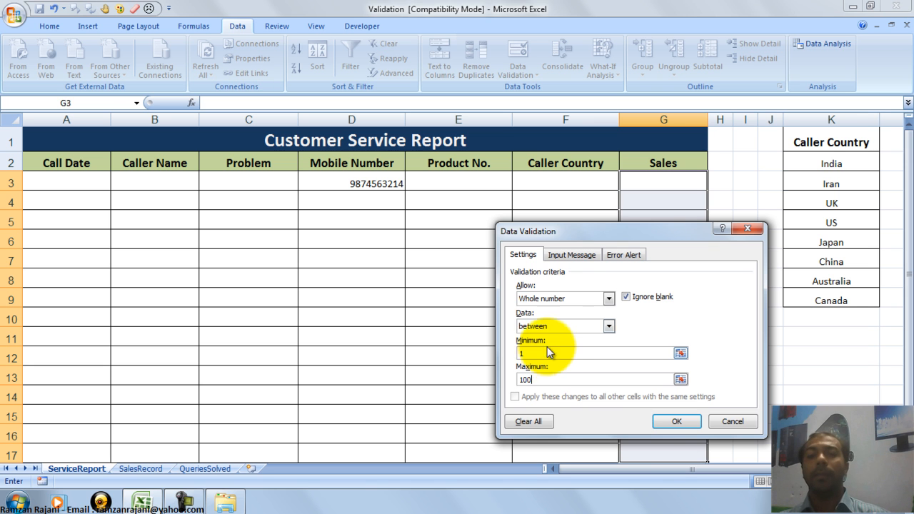
Add the input message 'Please enter Sales between 1 & 100' and select its text for reuse.
{"action": "left_click", "coordinate": [571, 256]}
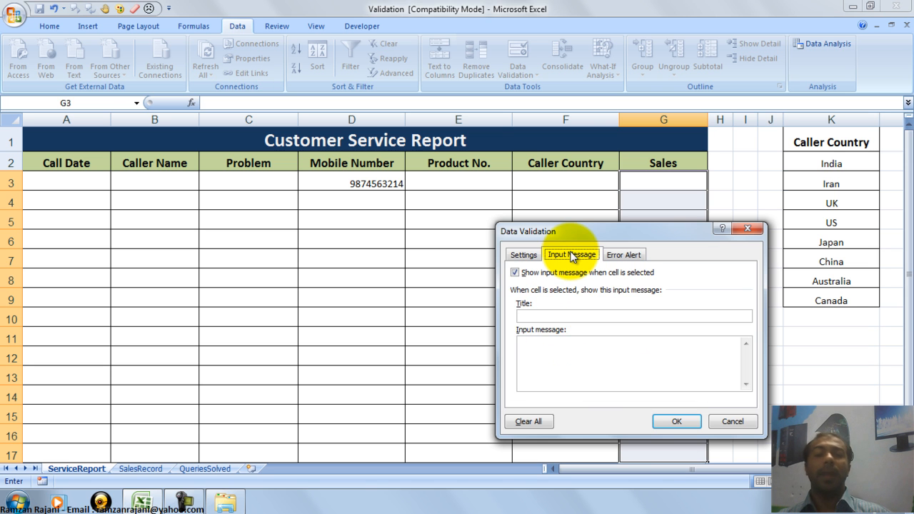
{"action": "left_click", "coordinate": [558, 351]}
{"action": "type", "text": "Please"}
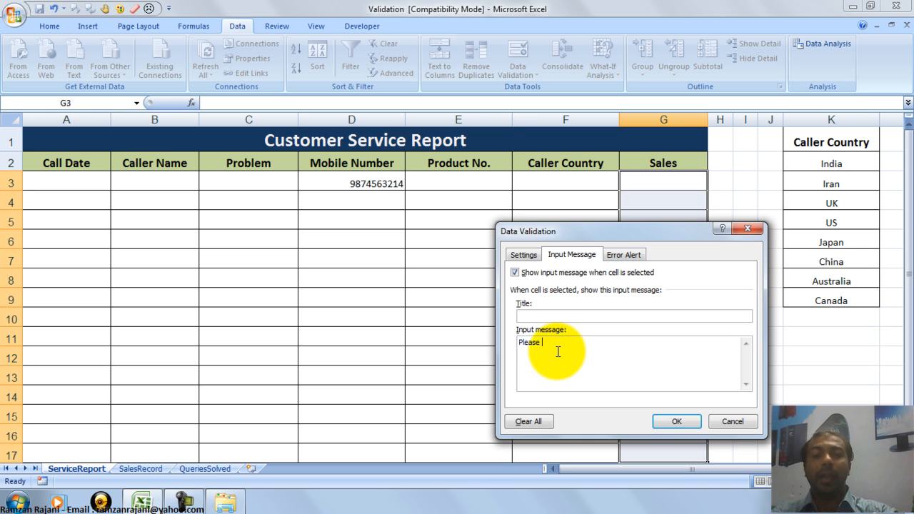
{"action": "type", "text": " ente"}
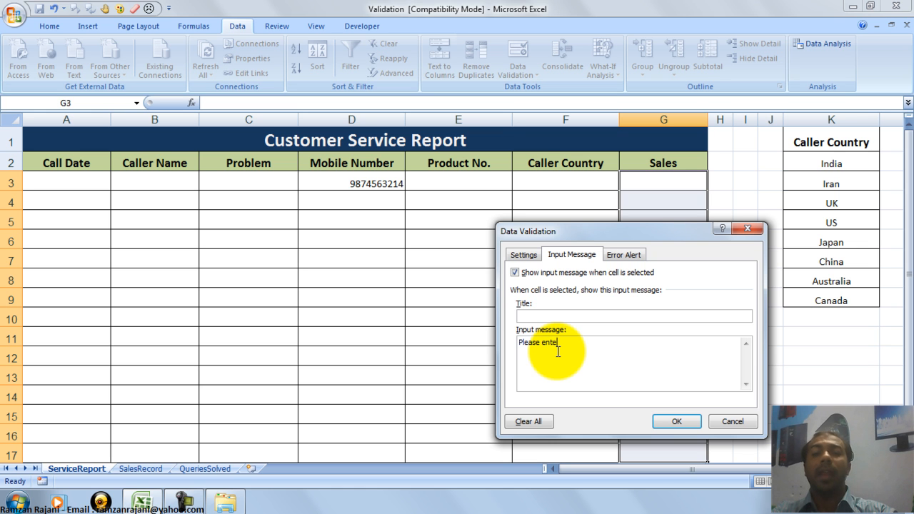
{"action": "type", "text": "r Sales between 1"}
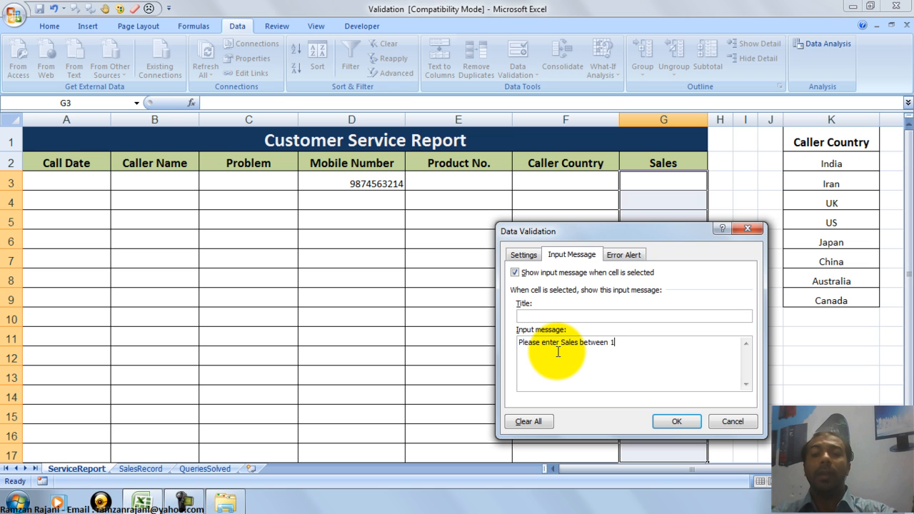
{"action": "type", "text": " & 100"}
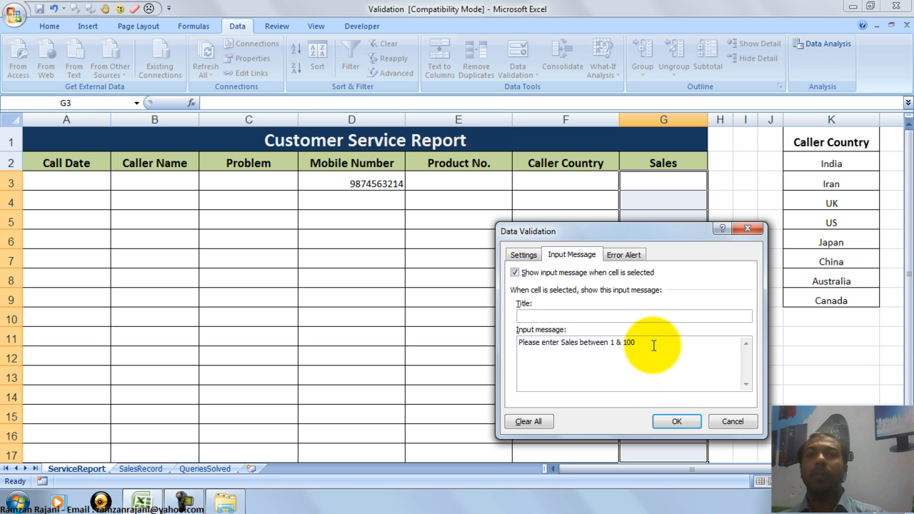
{"action": "left_click_drag", "start_coordinate": [653, 346], "coordinate": [513, 343]}
{"action": "key", "text": "ctrl+c"}
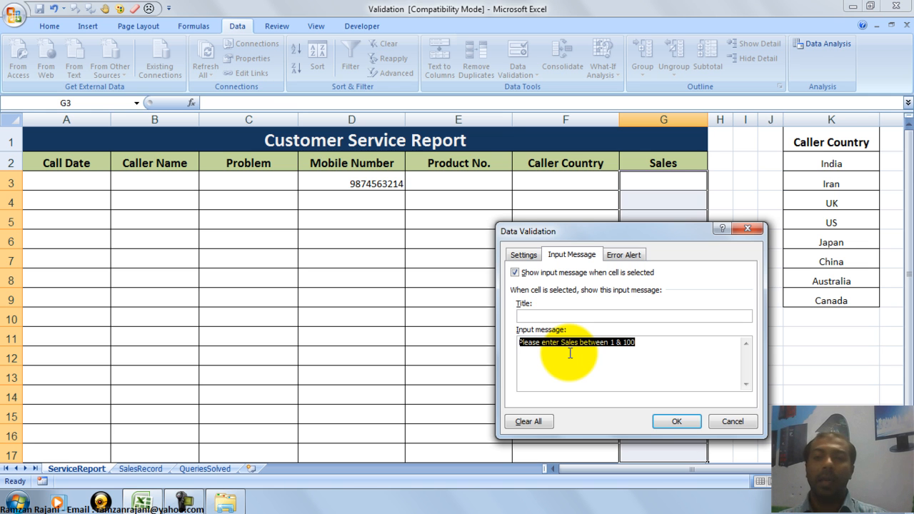
Paste 'Please enter Sales between 1 & 100' as the Stop error alert message.
{"action": "left_click", "coordinate": [637, 256]}
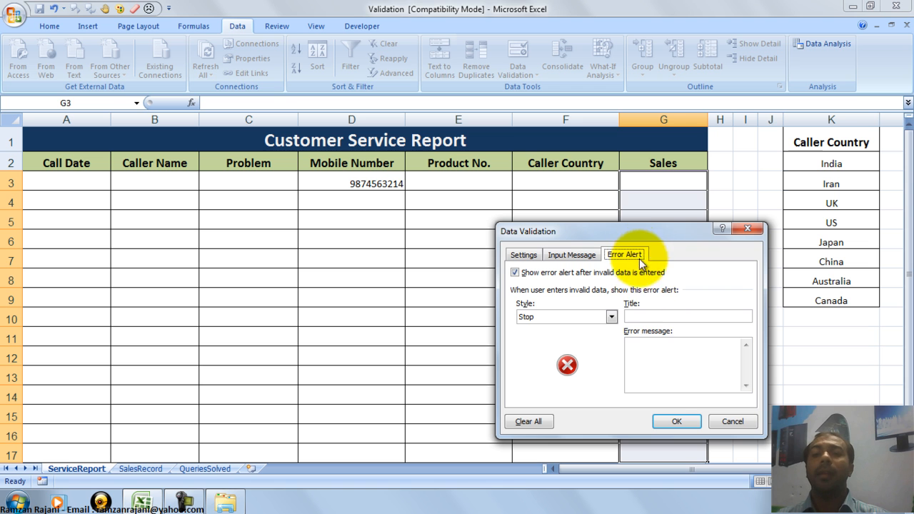
{"action": "left_click", "coordinate": [647, 348]}
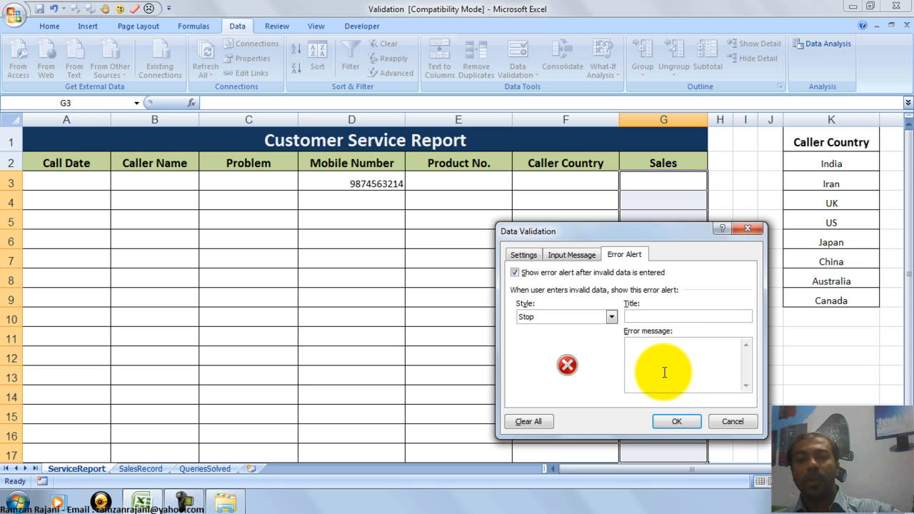
{"action": "key", "text": "ctrl+v"}
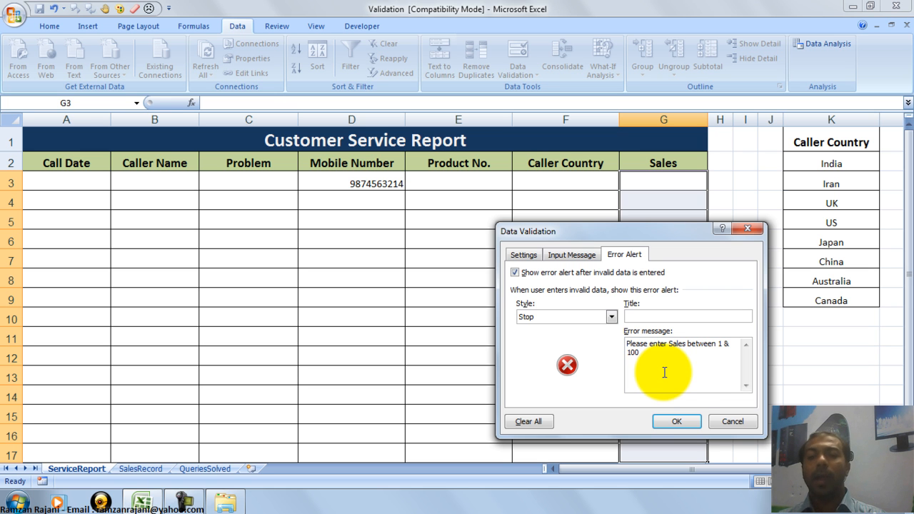
{"action": "left_click", "coordinate": [522, 255]}
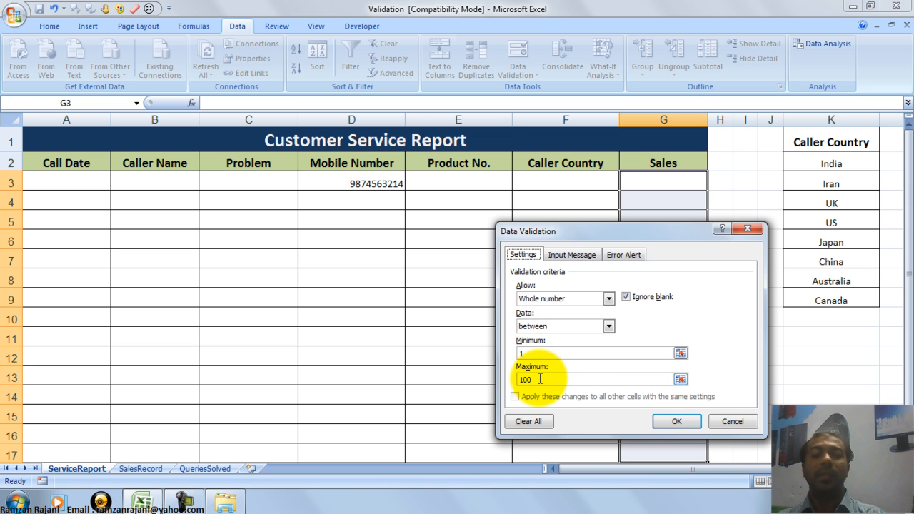
Apply the Sales rules and confirm that 500 in G3 is rejected and discarded.
{"action": "left_click", "coordinate": [662, 420]}
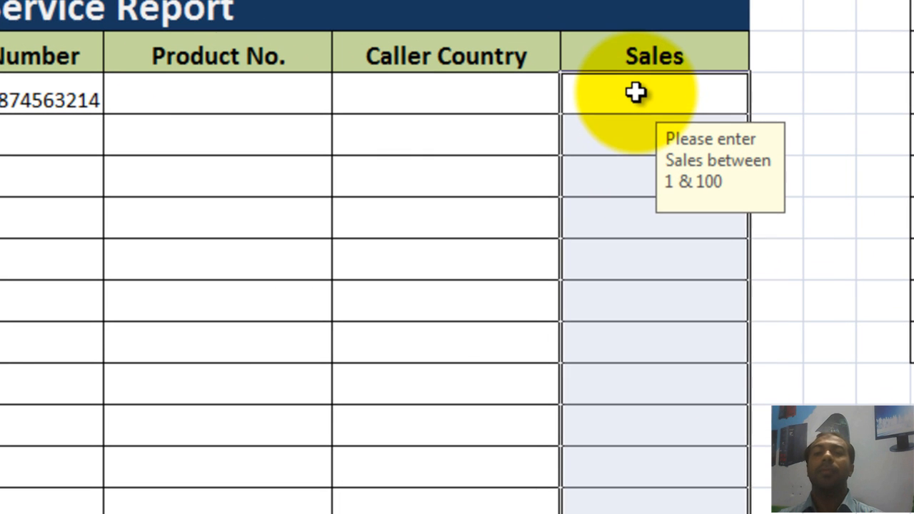
{"action": "left_click", "coordinate": [654, 181]}
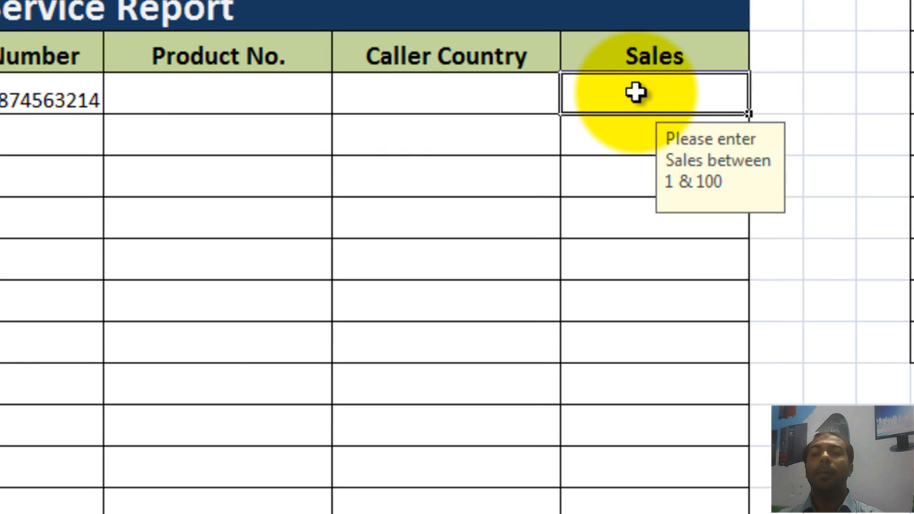
{"action": "type", "text": "500"}
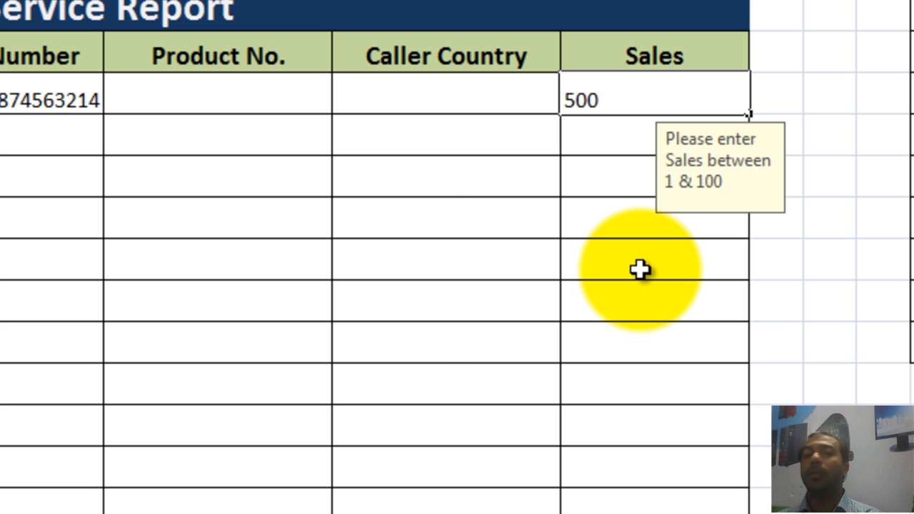
{"action": "key", "text": "Return"}
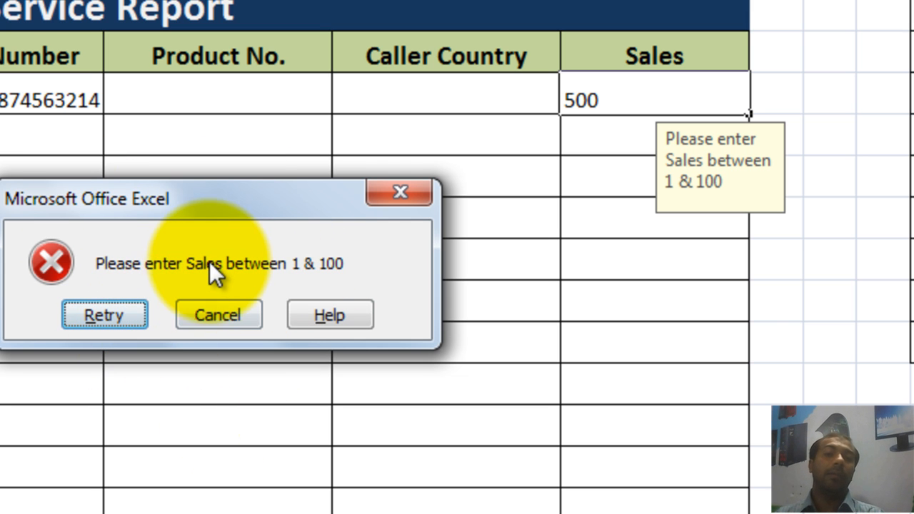
{"action": "left_click", "coordinate": [218, 318]}
Enter sales of 50 and 75, then try the out-of-range 750.
{"action": "type", "text": "50"}
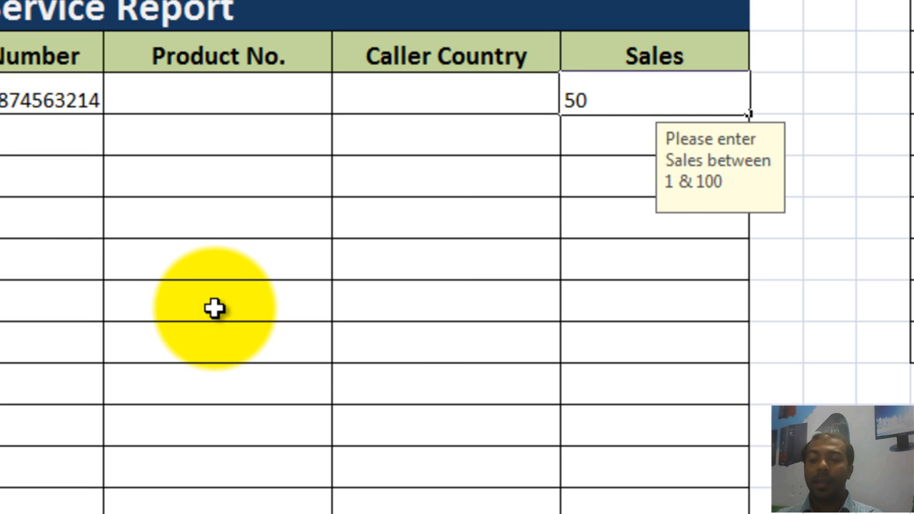
{"action": "key", "text": "Return"}
{"action": "type", "text": "75"}
{"action": "key", "text": "Return"}
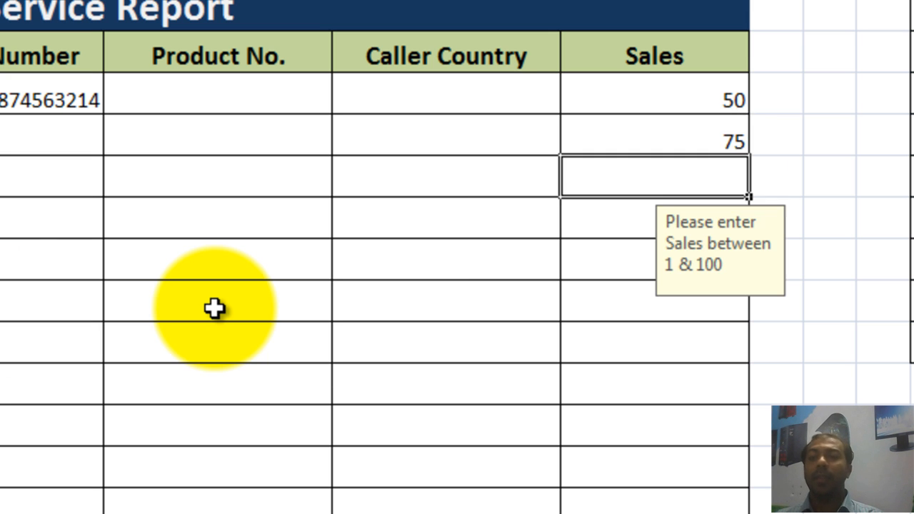
{"action": "type", "text": "750"}
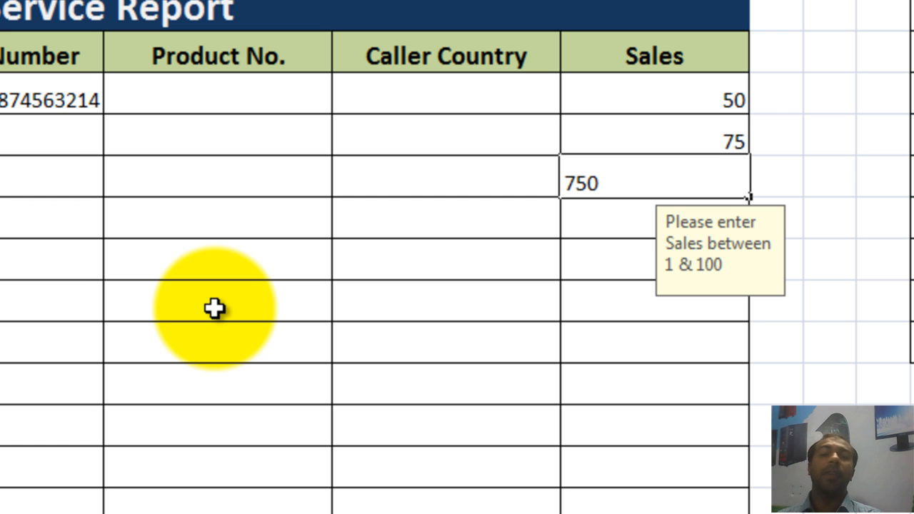
{"action": "key", "text": "Return"}
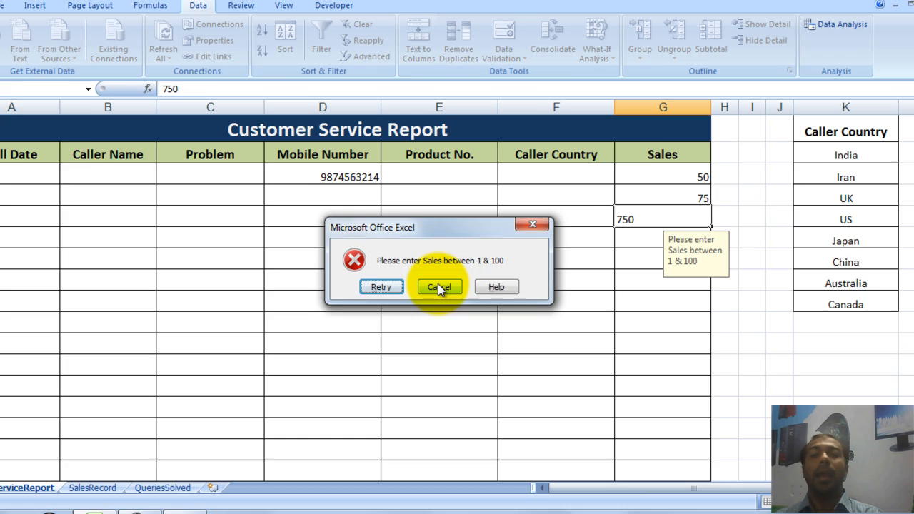
Cancel the rejected 750 entry and select Caller Country cells F3:F10.
{"action": "left_click", "coordinate": [438, 284]}
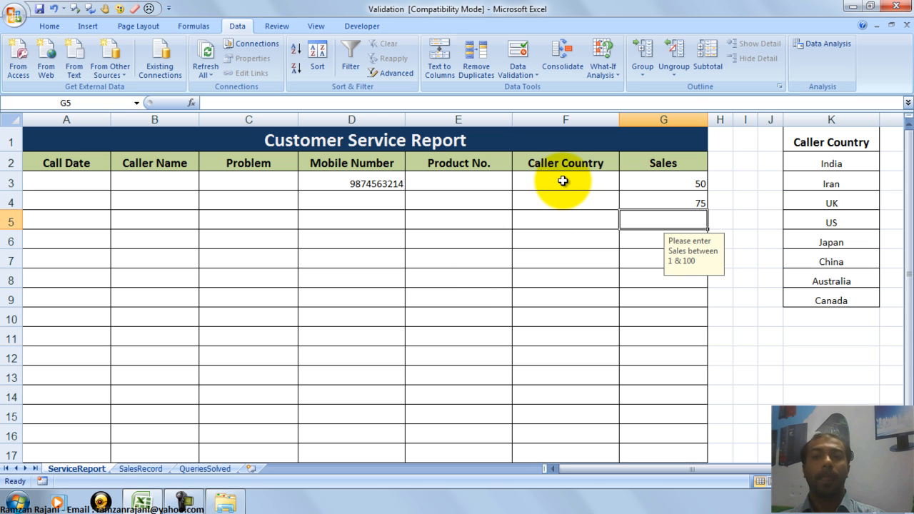
{"action": "left_click_drag", "start_coordinate": [563, 181], "coordinate": [558, 445]}
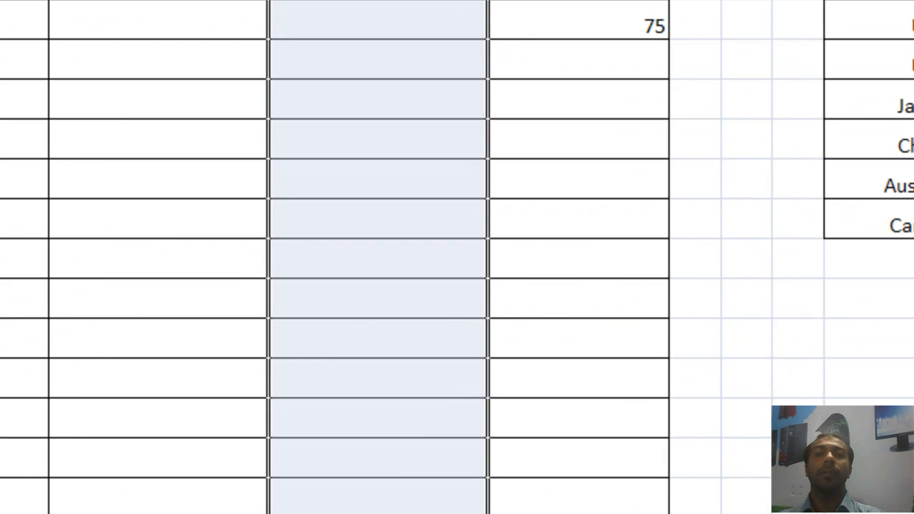
Add a List validation to the Caller Country cells sourced from =$K$2:$K$9.
{"action": "left_click", "coordinate": [689, 101]}
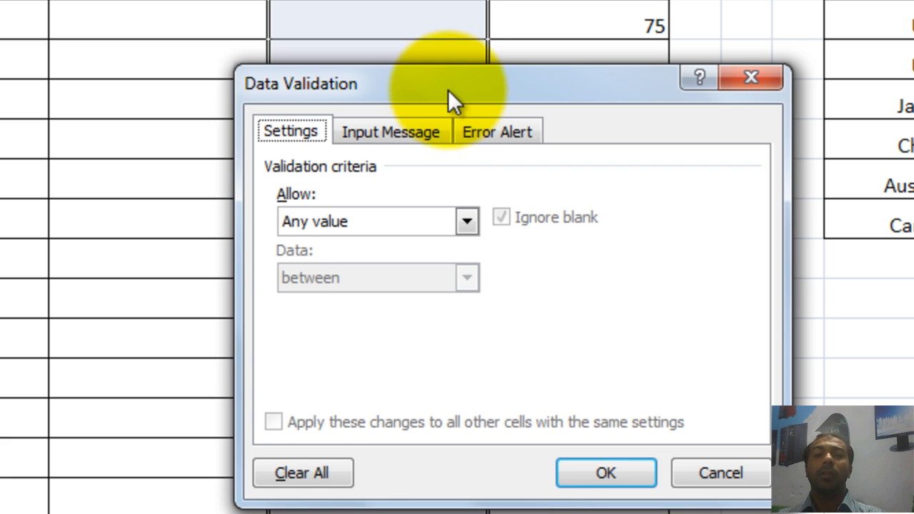
{"action": "left_click_drag", "start_coordinate": [448, 89], "coordinate": [359, 99]}
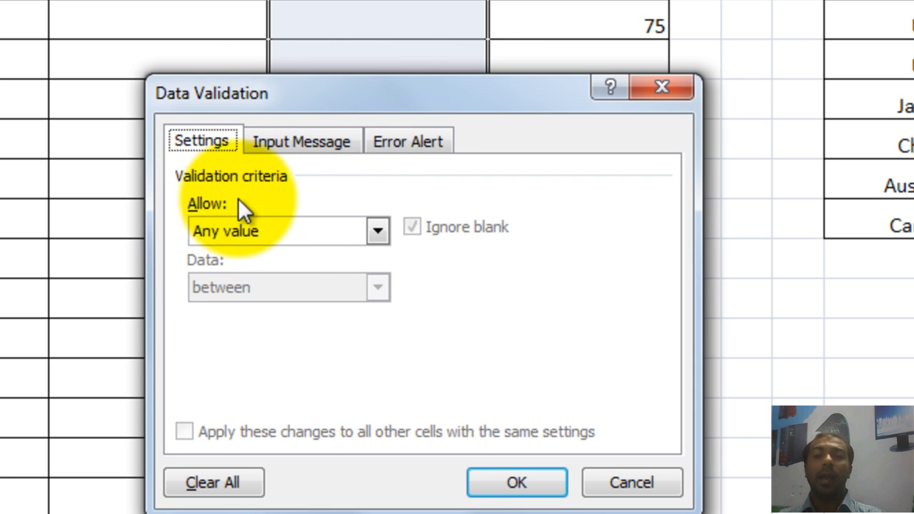
{"action": "left_click", "coordinate": [379, 230]}
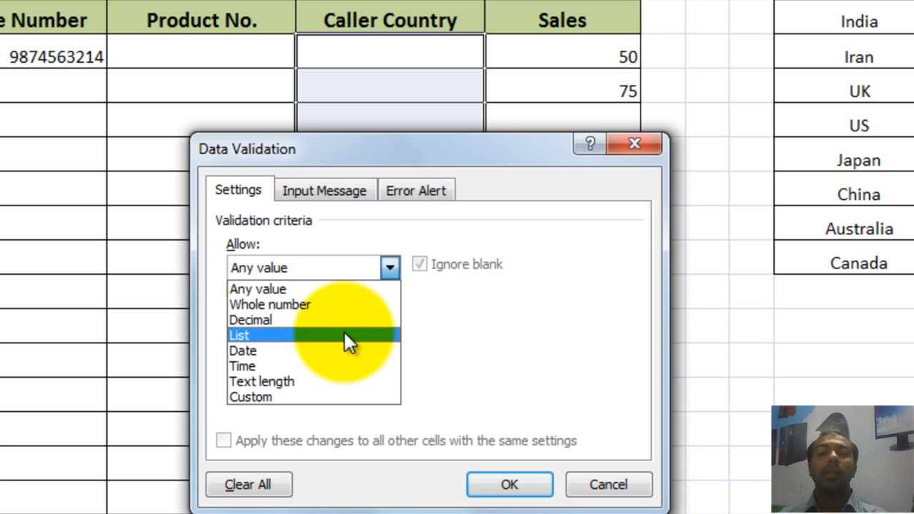
{"action": "left_click", "coordinate": [345, 335]}
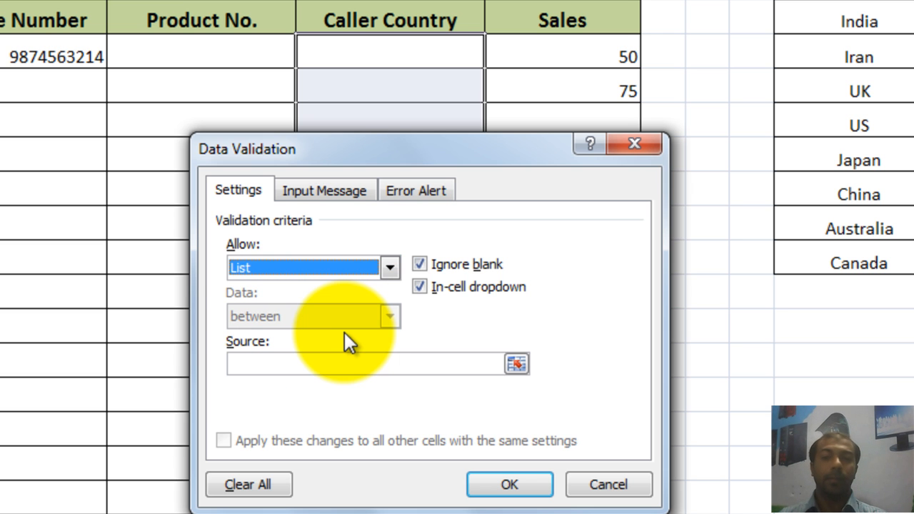
{"action": "left_click", "coordinate": [325, 364]}
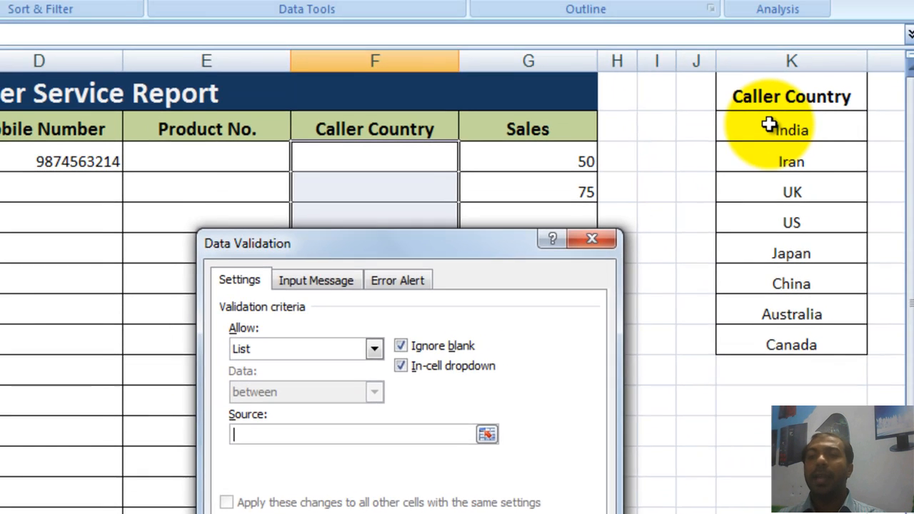
{"action": "left_click_drag", "start_coordinate": [839, 22], "coordinate": [834, 43]}
{"action": "left_click_drag", "start_coordinate": [763, 158], "coordinate": [754, 414]}
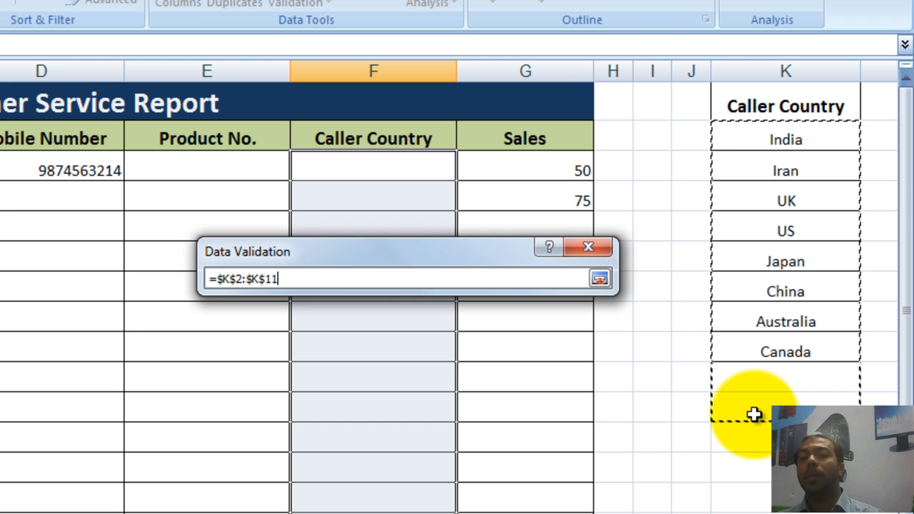
{"action": "left_click_drag", "start_coordinate": [754, 415], "coordinate": [761, 358]}
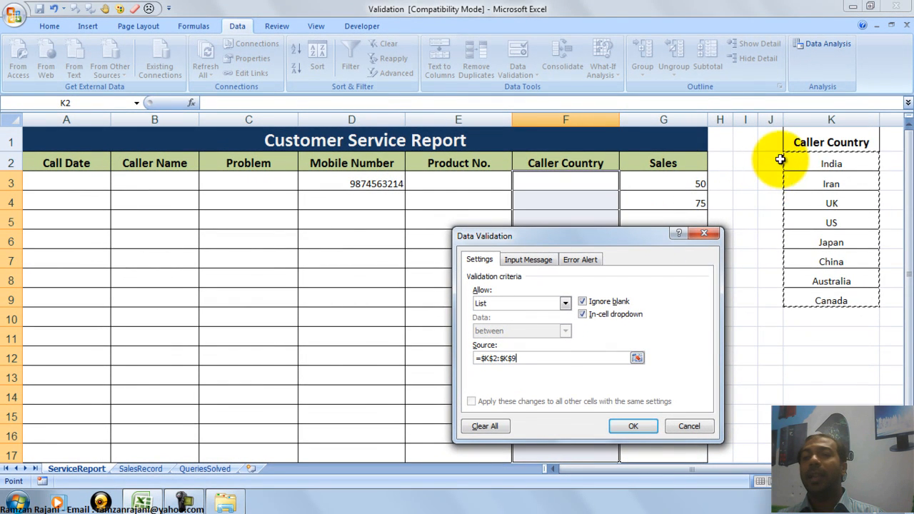
{"action": "left_click", "coordinate": [619, 429]}
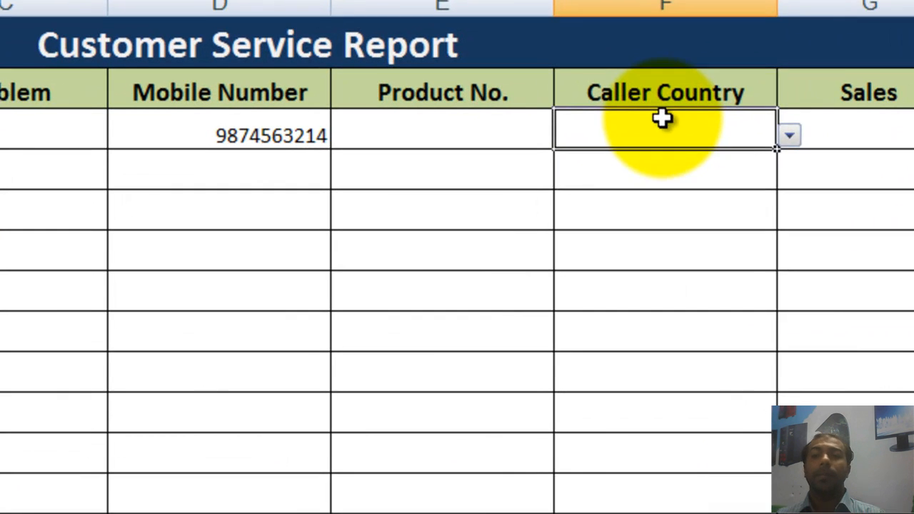
Pick US and Australia from the dropdowns in the first two Caller Country cells.
{"action": "left_click", "coordinate": [799, 129]}
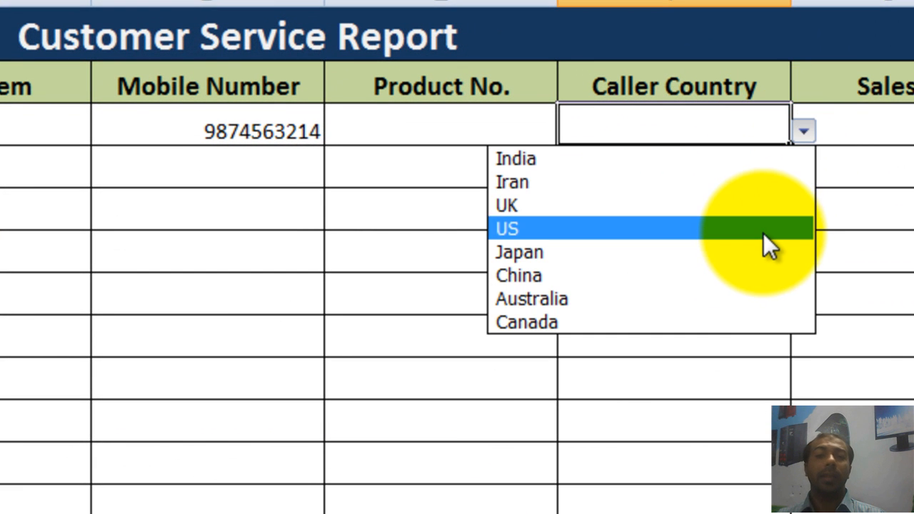
{"action": "left_click", "coordinate": [762, 235]}
{"action": "left_click", "coordinate": [759, 182]}
{"action": "left_click", "coordinate": [802, 177]}
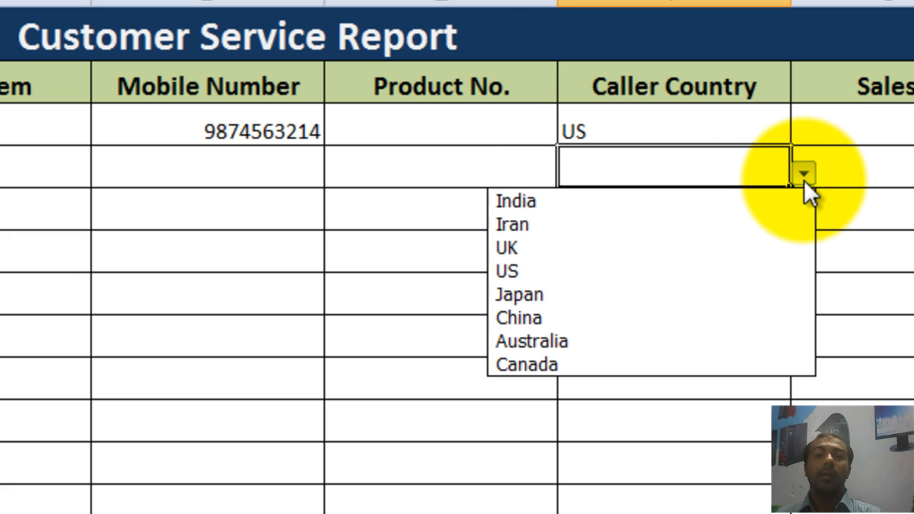
{"action": "left_click", "coordinate": [730, 343]}
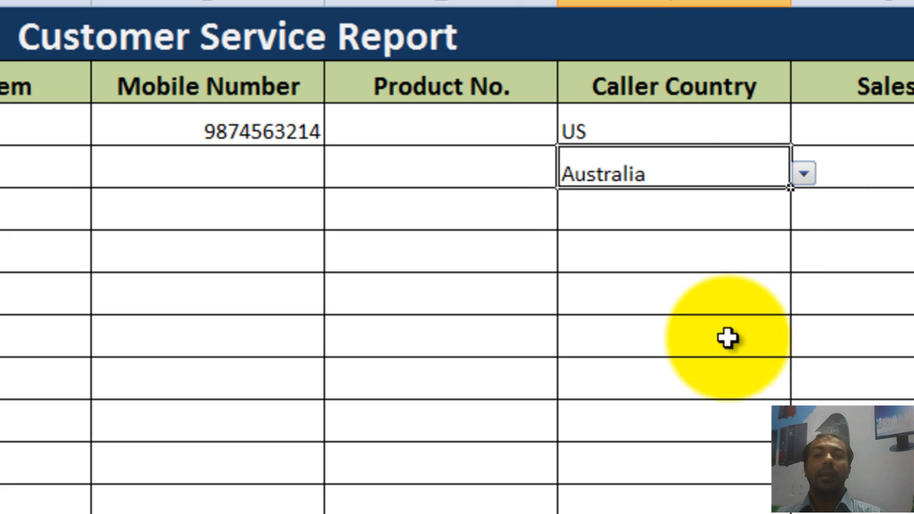
Enter Paris in the next Caller Country cell and cancel the resulting not-valid error.
{"action": "left_click", "coordinate": [697, 228]}
{"action": "type", "text": "P"}
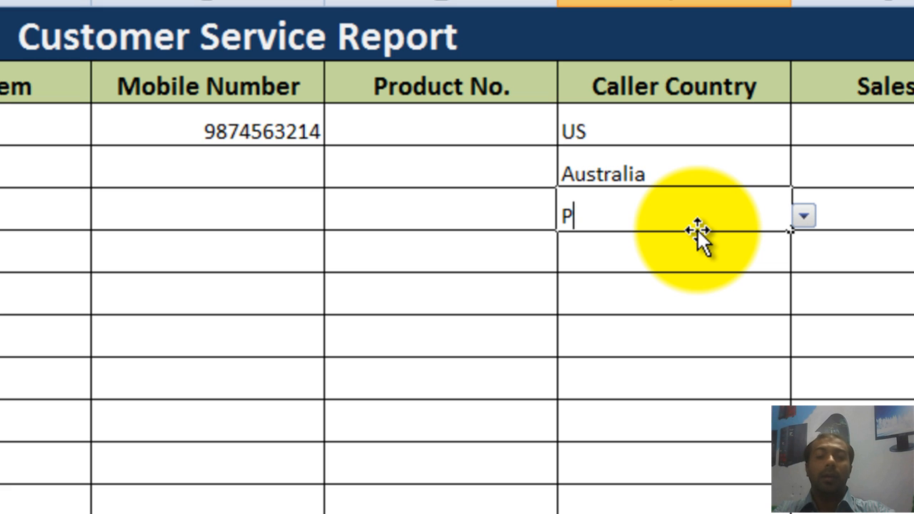
{"action": "type", "text": "aris"}
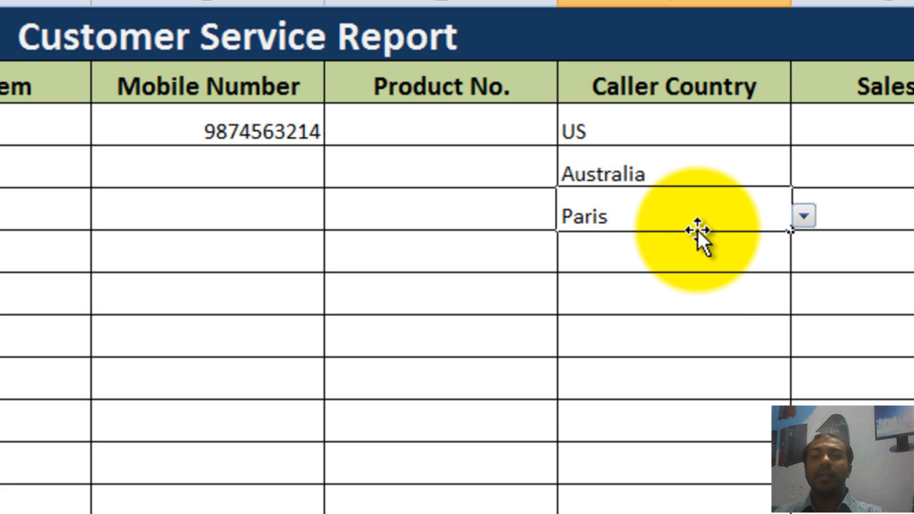
{"action": "key", "text": "Return"}
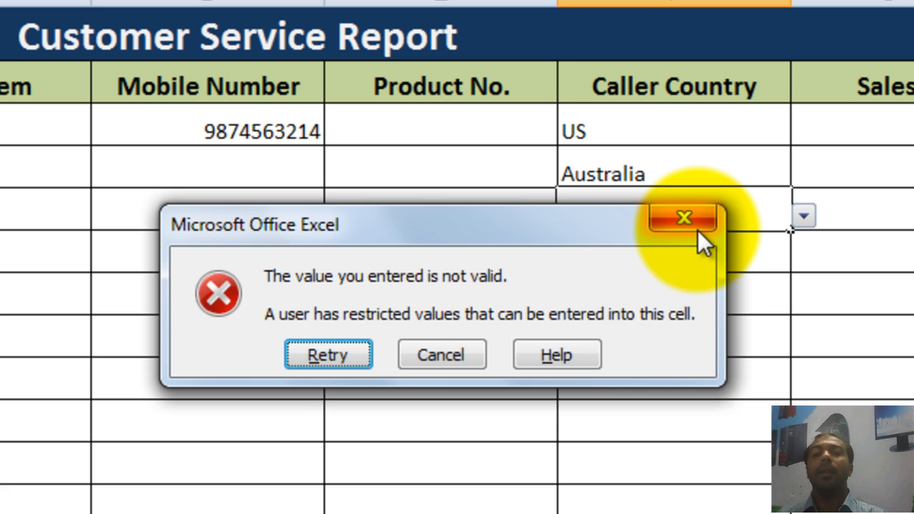
{"action": "left_click", "coordinate": [464, 347]}
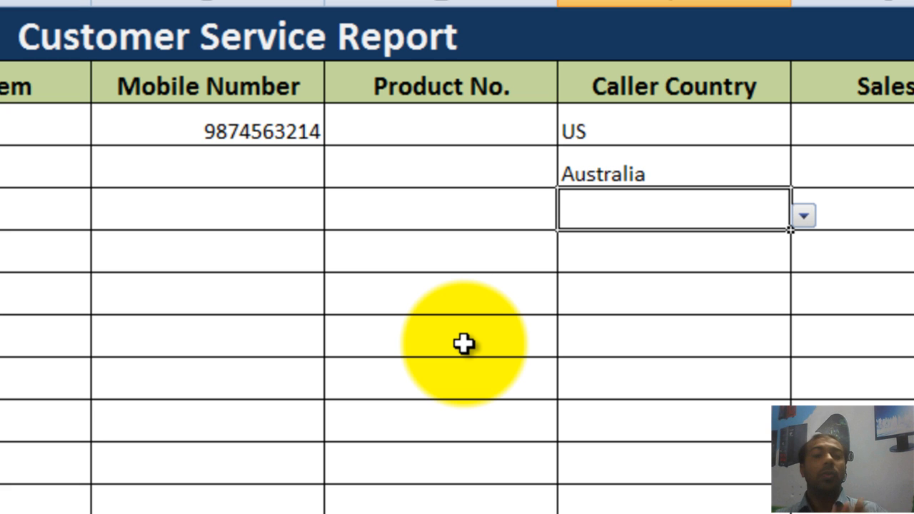